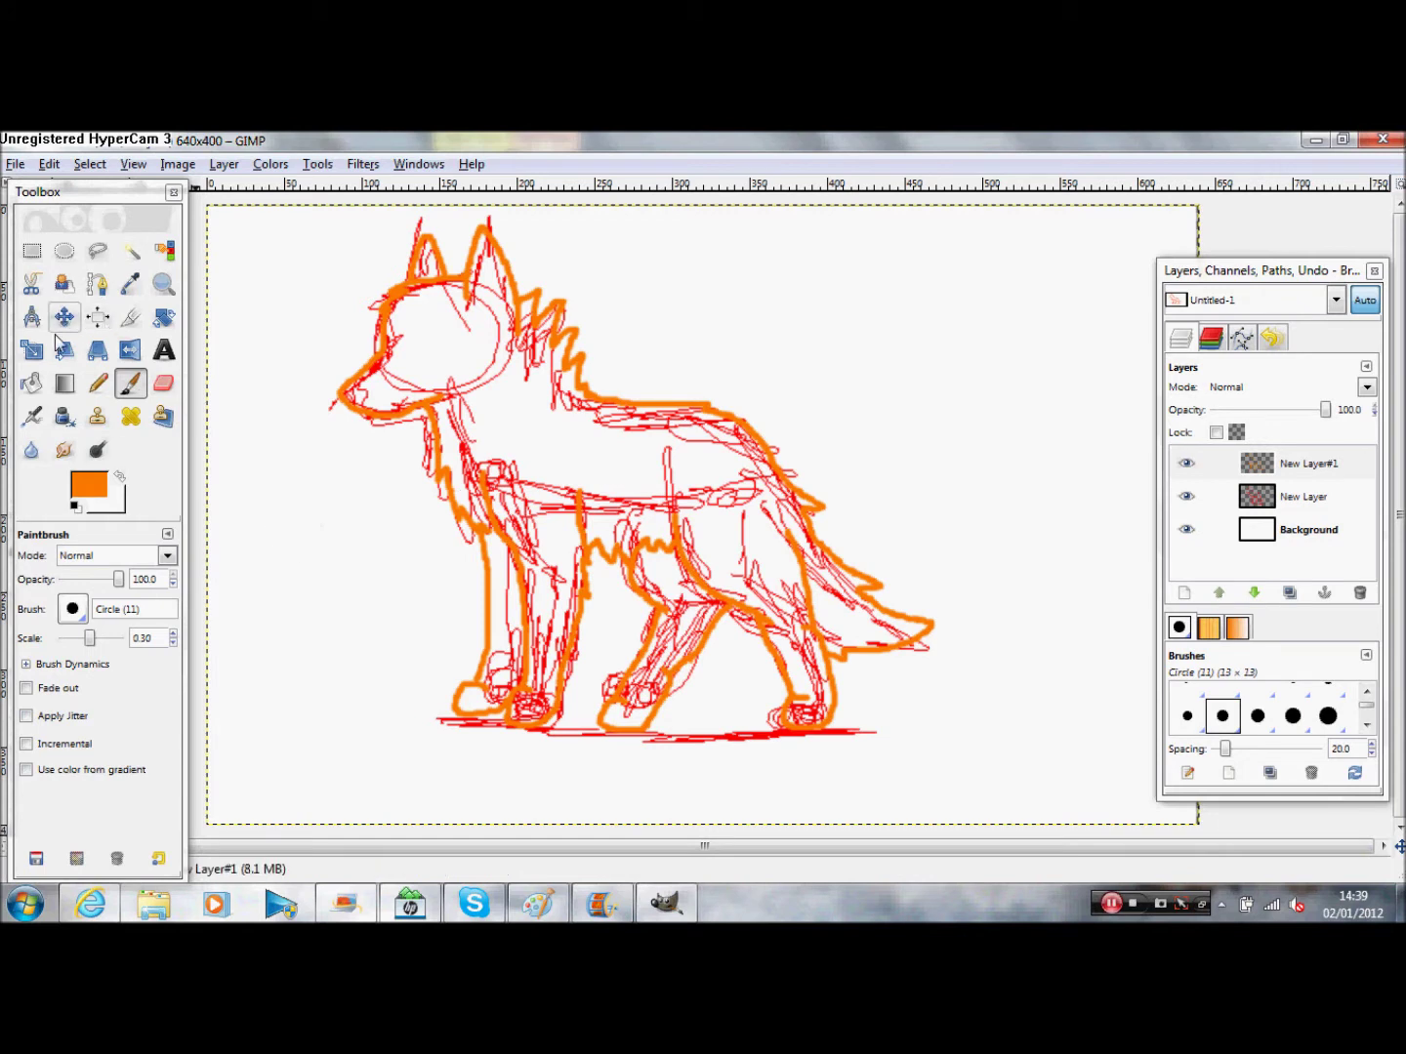
# Step: Hide the red sketch layer New Layer and erase the front of the forward hind paw's orange outline
pyautogui.click(164, 382)
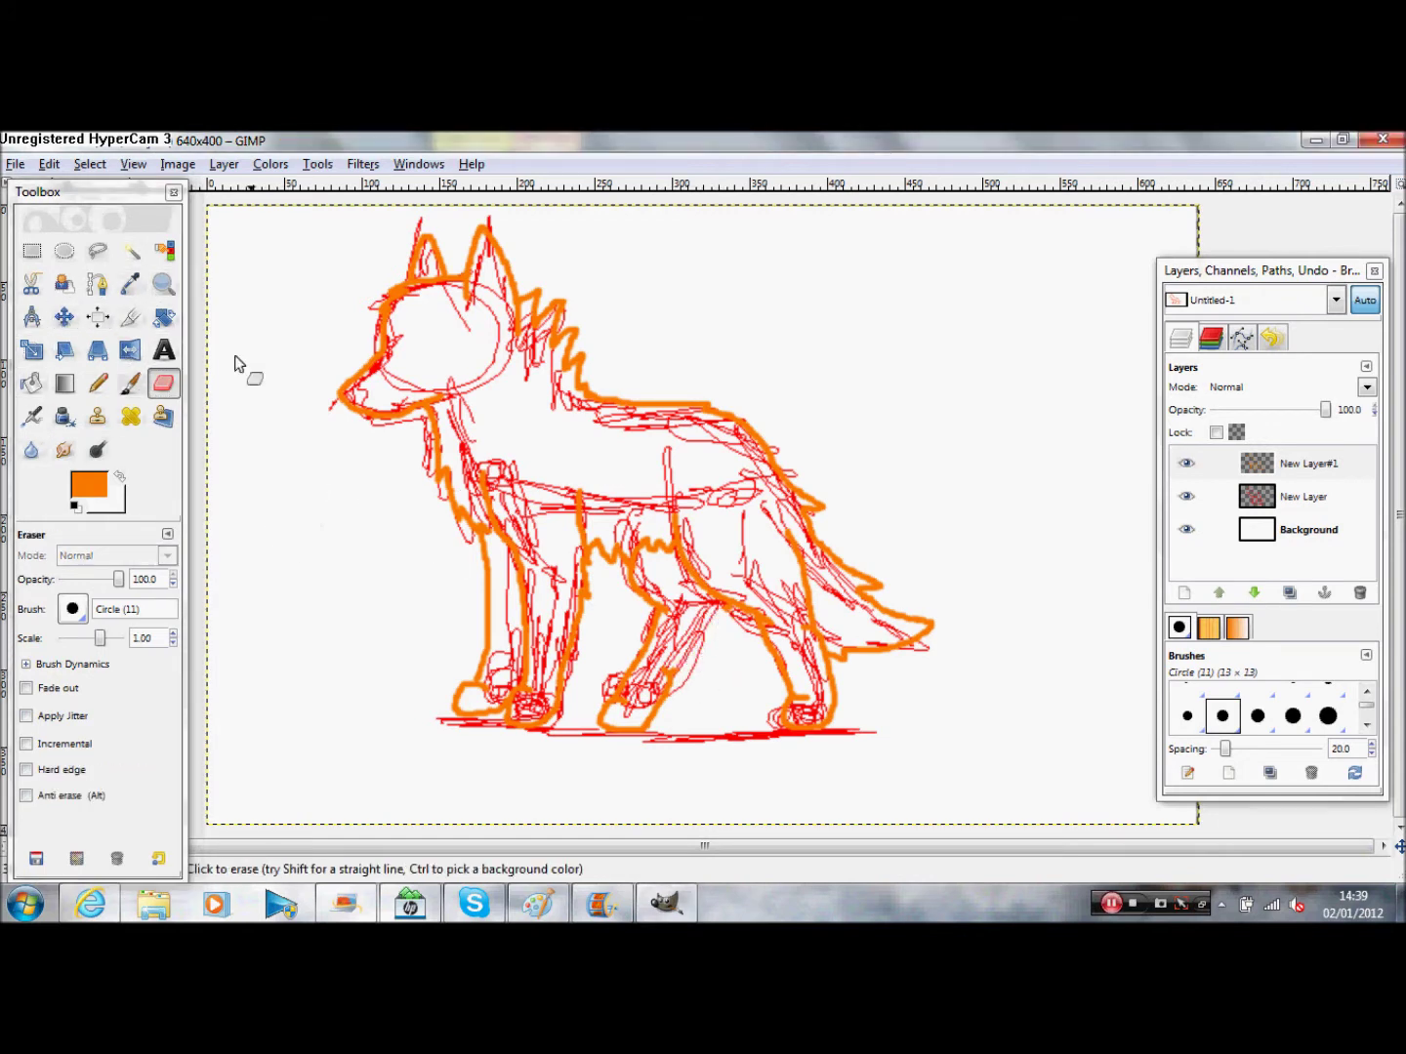
pyautogui.click(129, 382)
pyautogui.moveTo(708, 627); pyautogui.dragTo(729, 610)
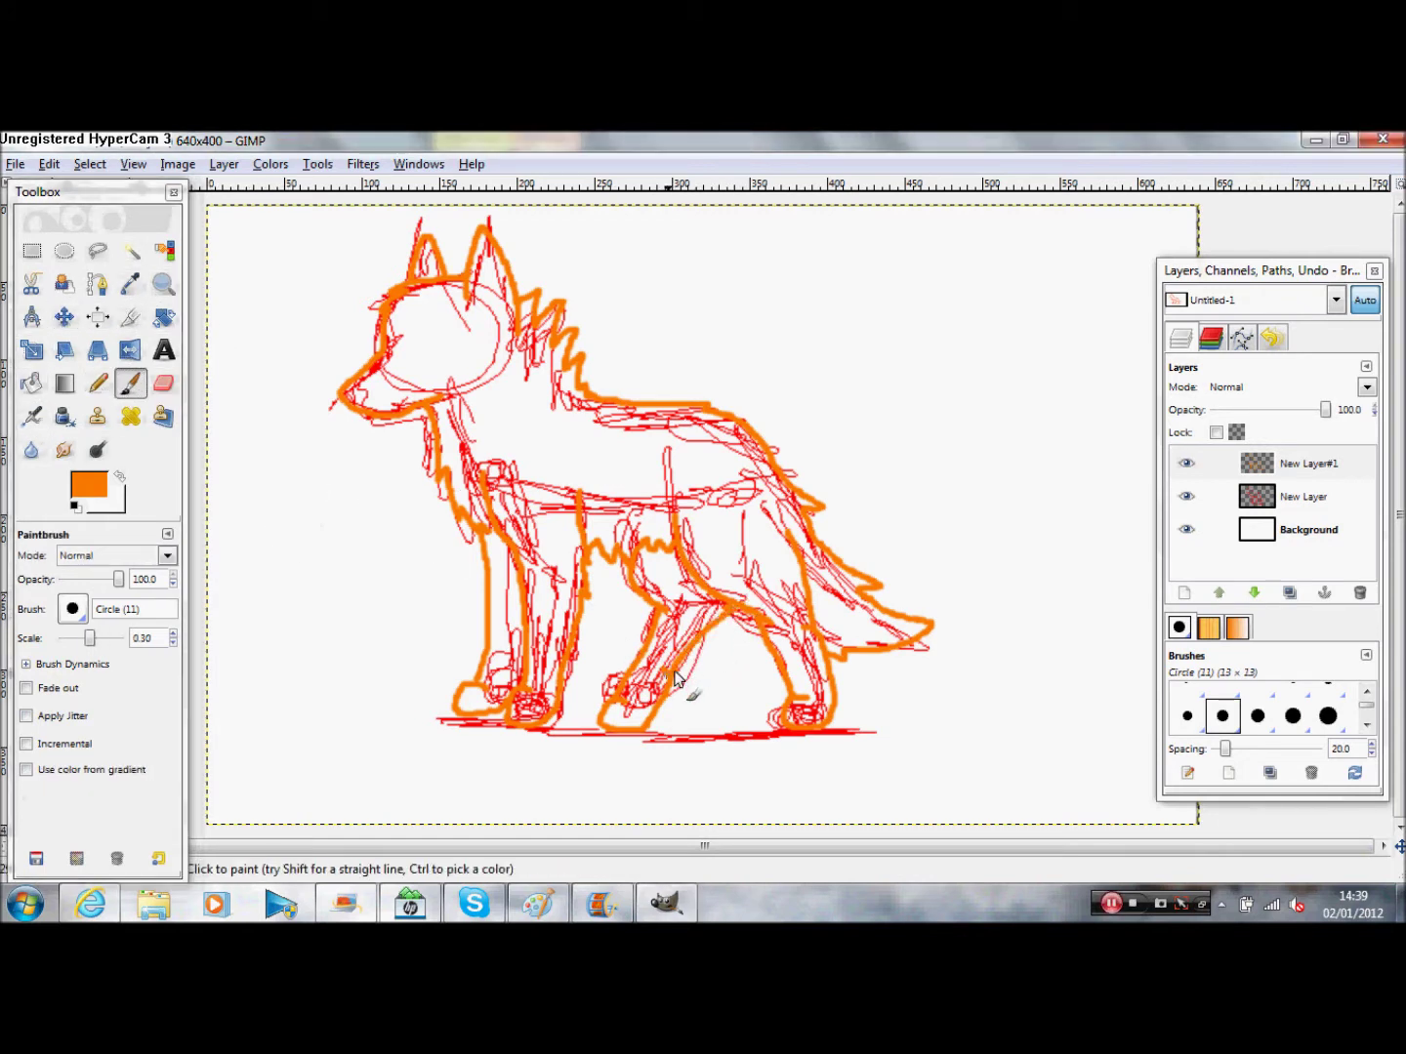
pyautogui.click(1187, 497)
pyautogui.click(163, 382)
pyautogui.moveTo(601, 696); pyautogui.dragTo(615, 716)
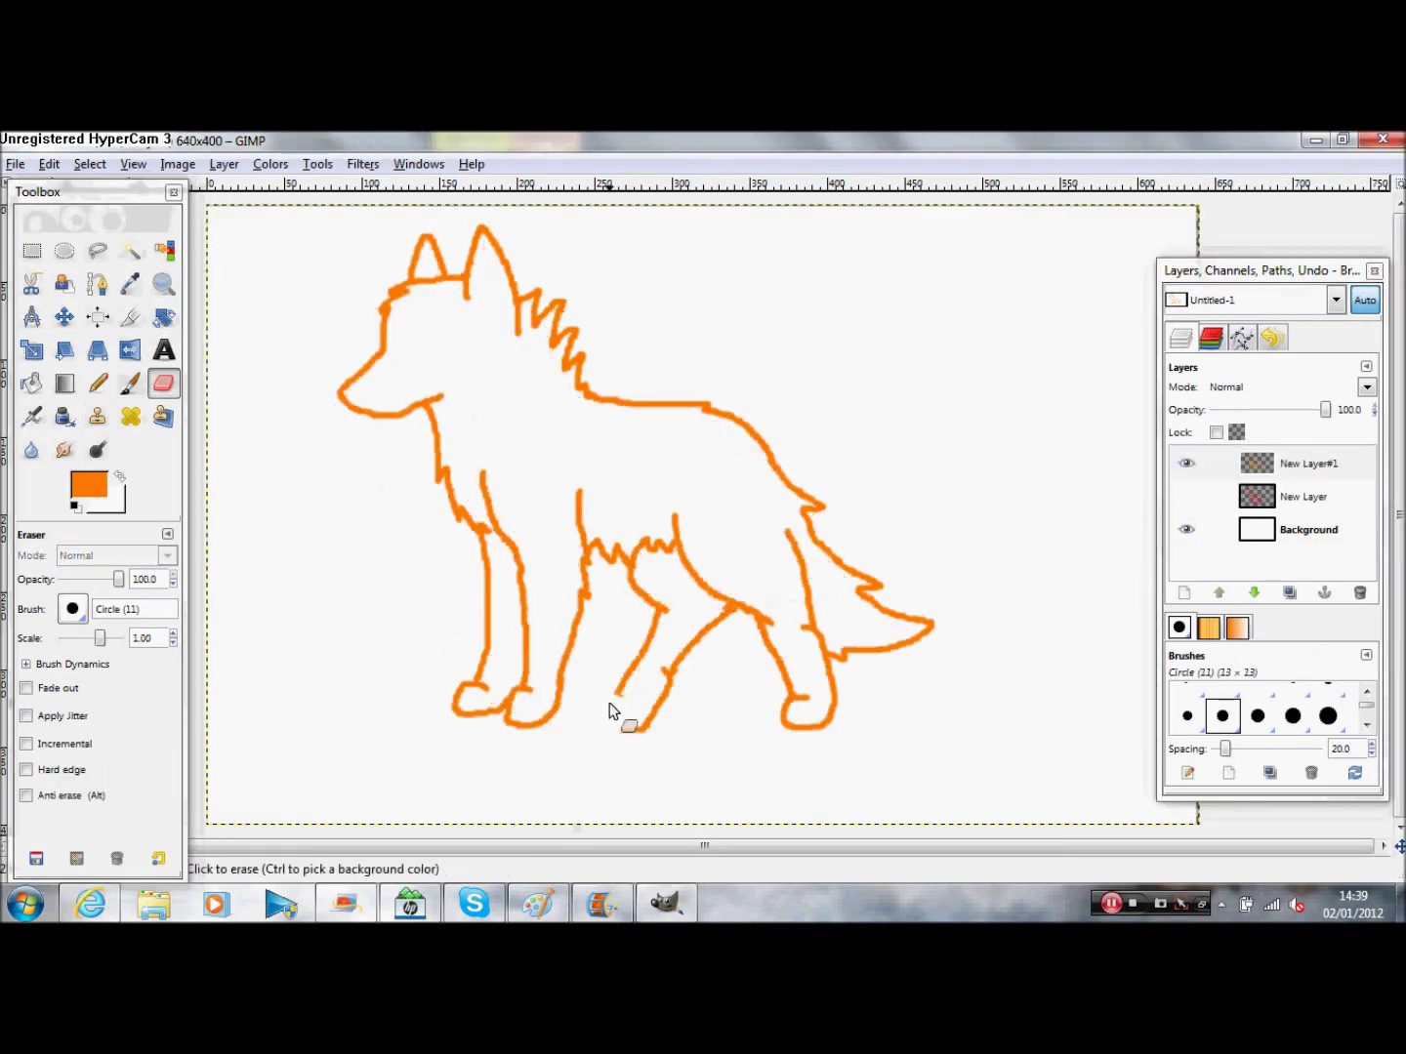
# Step: Redraw the forward hind leg's lower front edge and paw in orange, undoing the rejected strokes
pyautogui.click(130, 383)
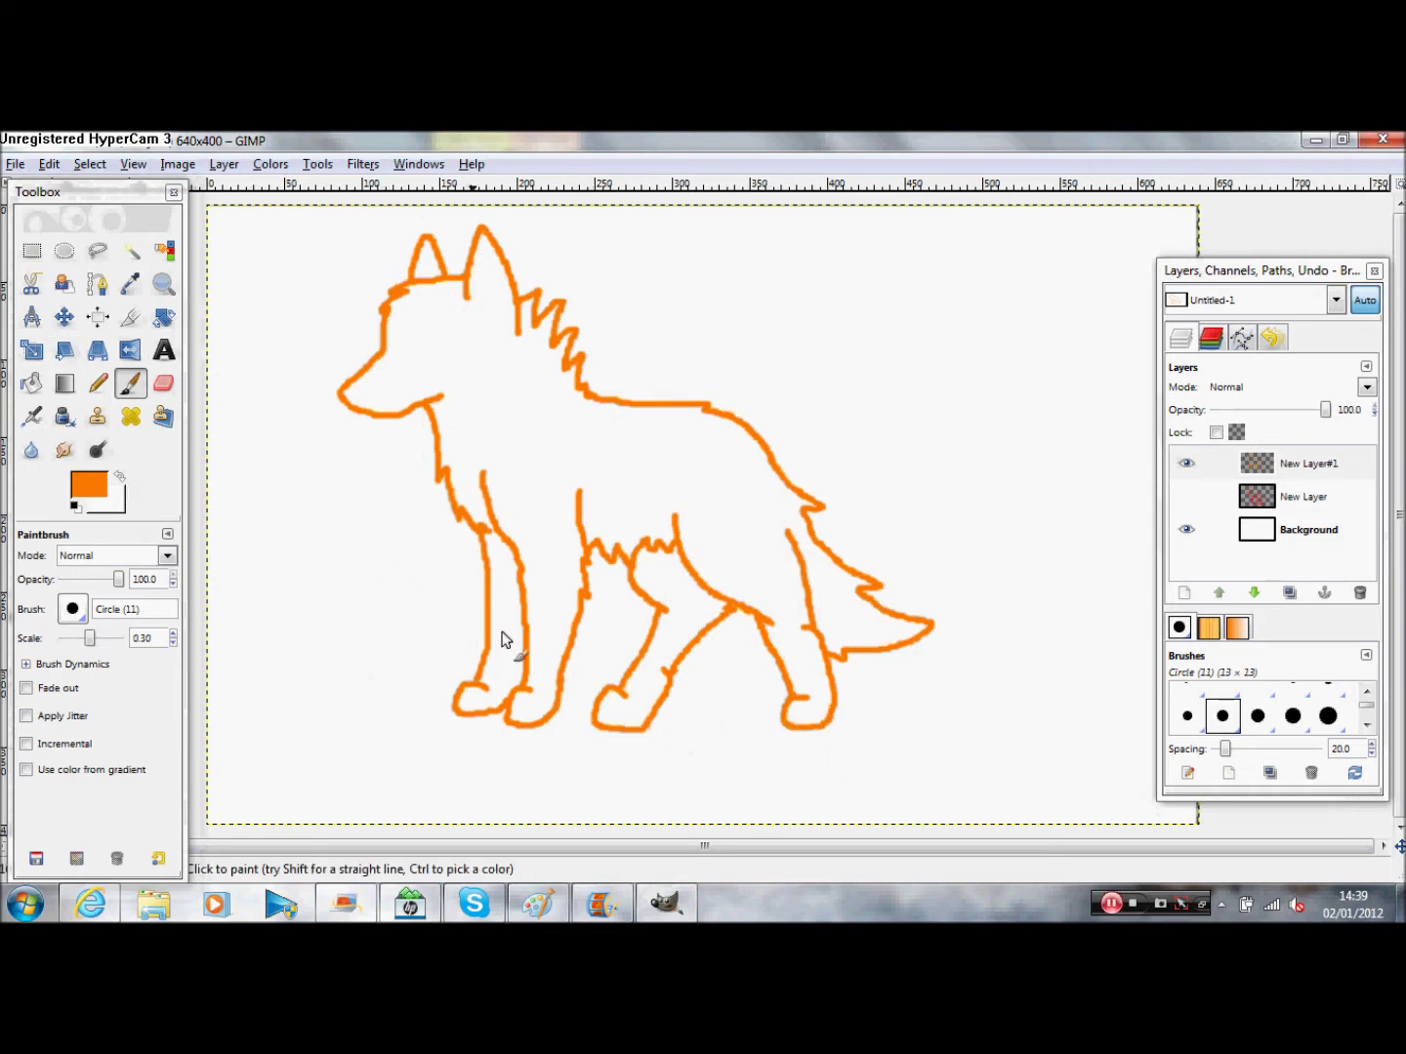
pyautogui.hotkey('ctrl', 'z')
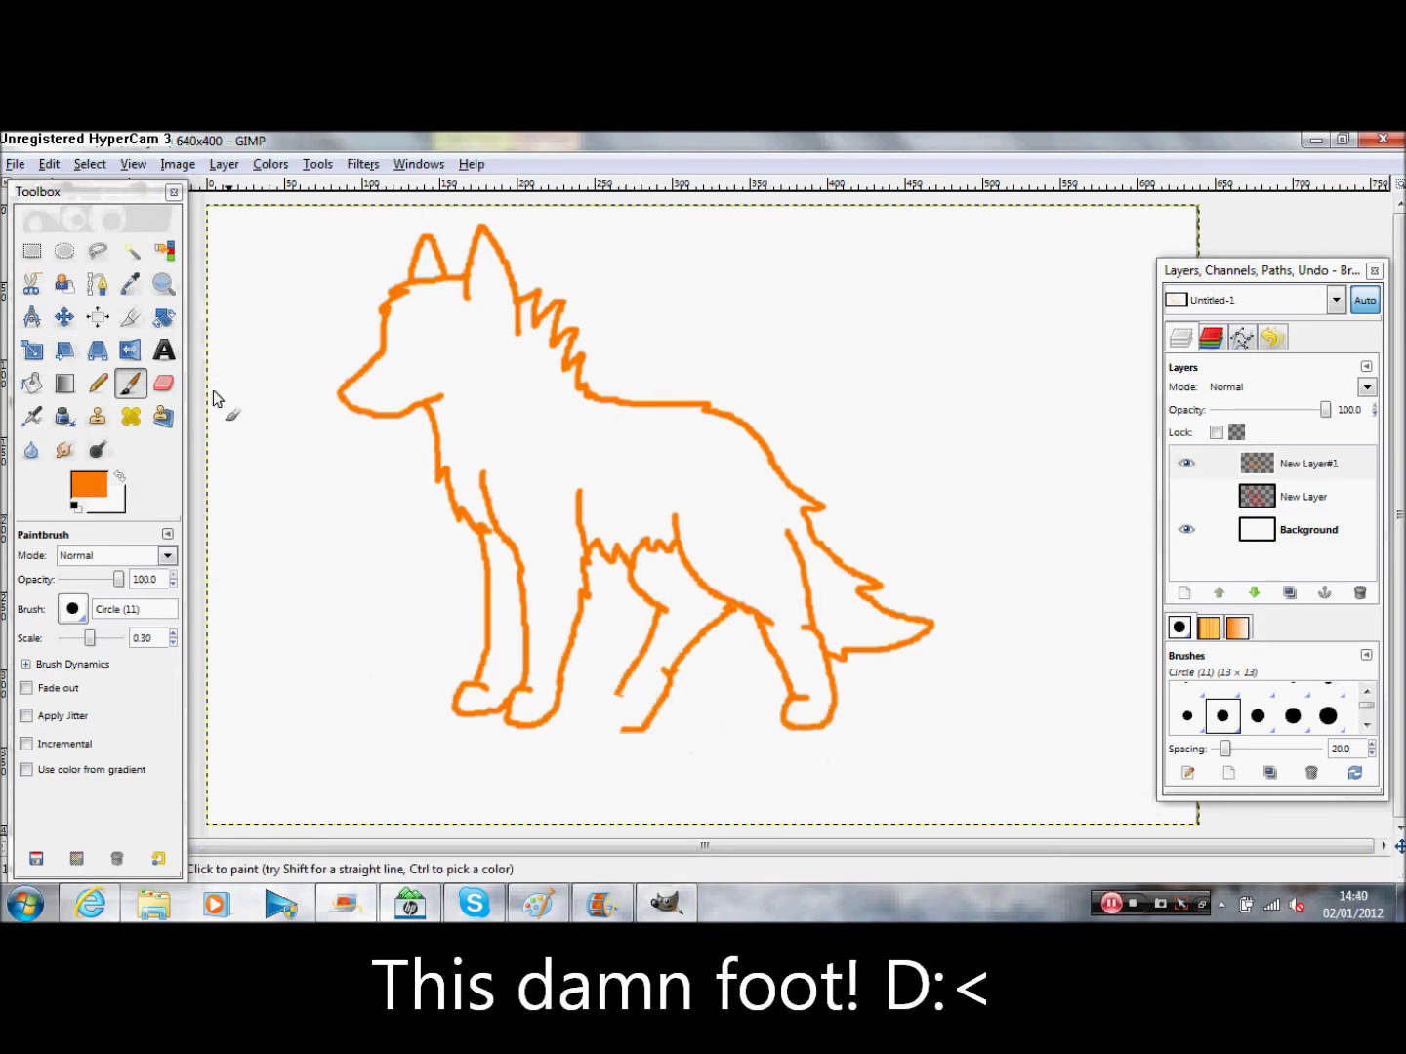
pyautogui.click(163, 381)
pyautogui.moveTo(620, 691)
pyautogui.mouseDown()
pyautogui.moveTo(655, 625)
pyautogui.moveTo(620, 699)
pyautogui.moveTo(590, 722)
pyautogui.moveTo(626, 729)
pyautogui.mouseUp()
pyautogui.click(130, 382)
pyautogui.hotkey('ctrl', 'z')
pyautogui.hotkey('ctrl', 'z')
pyautogui.hotkey('ctrl', 'z')
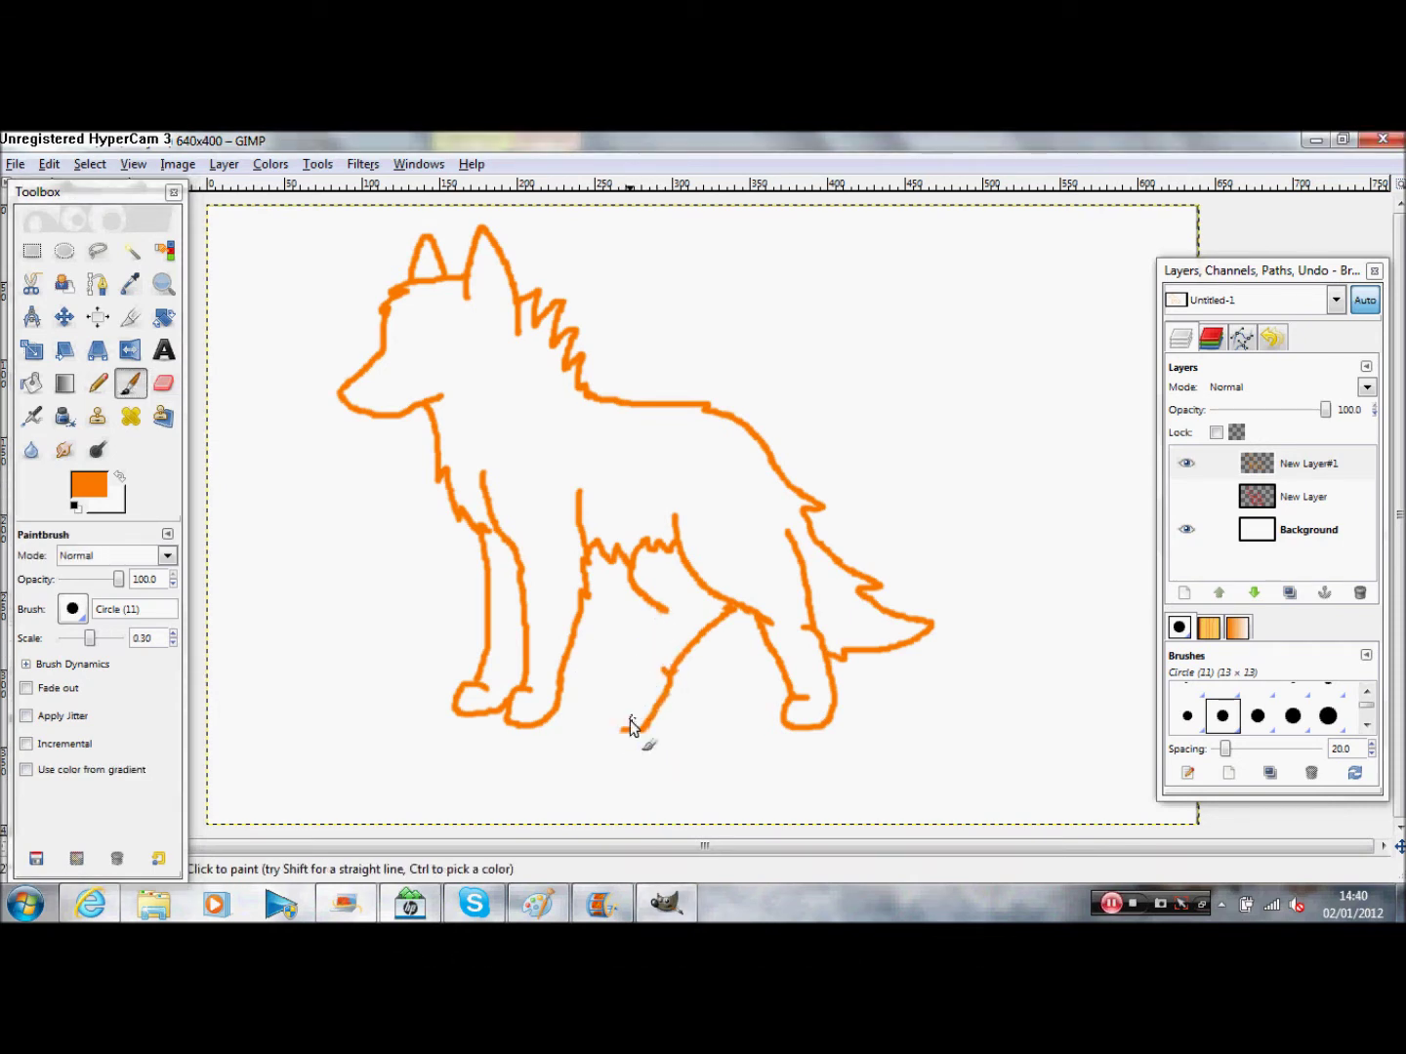
pyautogui.hotkey('ctrl', 'z')
pyautogui.moveTo(625, 700)
pyautogui.mouseDown()
pyautogui.moveTo(615, 730)
pyautogui.moveTo(659, 673)
pyautogui.moveTo(648, 645)
pyautogui.mouseUp()
pyautogui.hotkey('ctrl', 'z')
pyautogui.hotkey('ctrl', 'z')
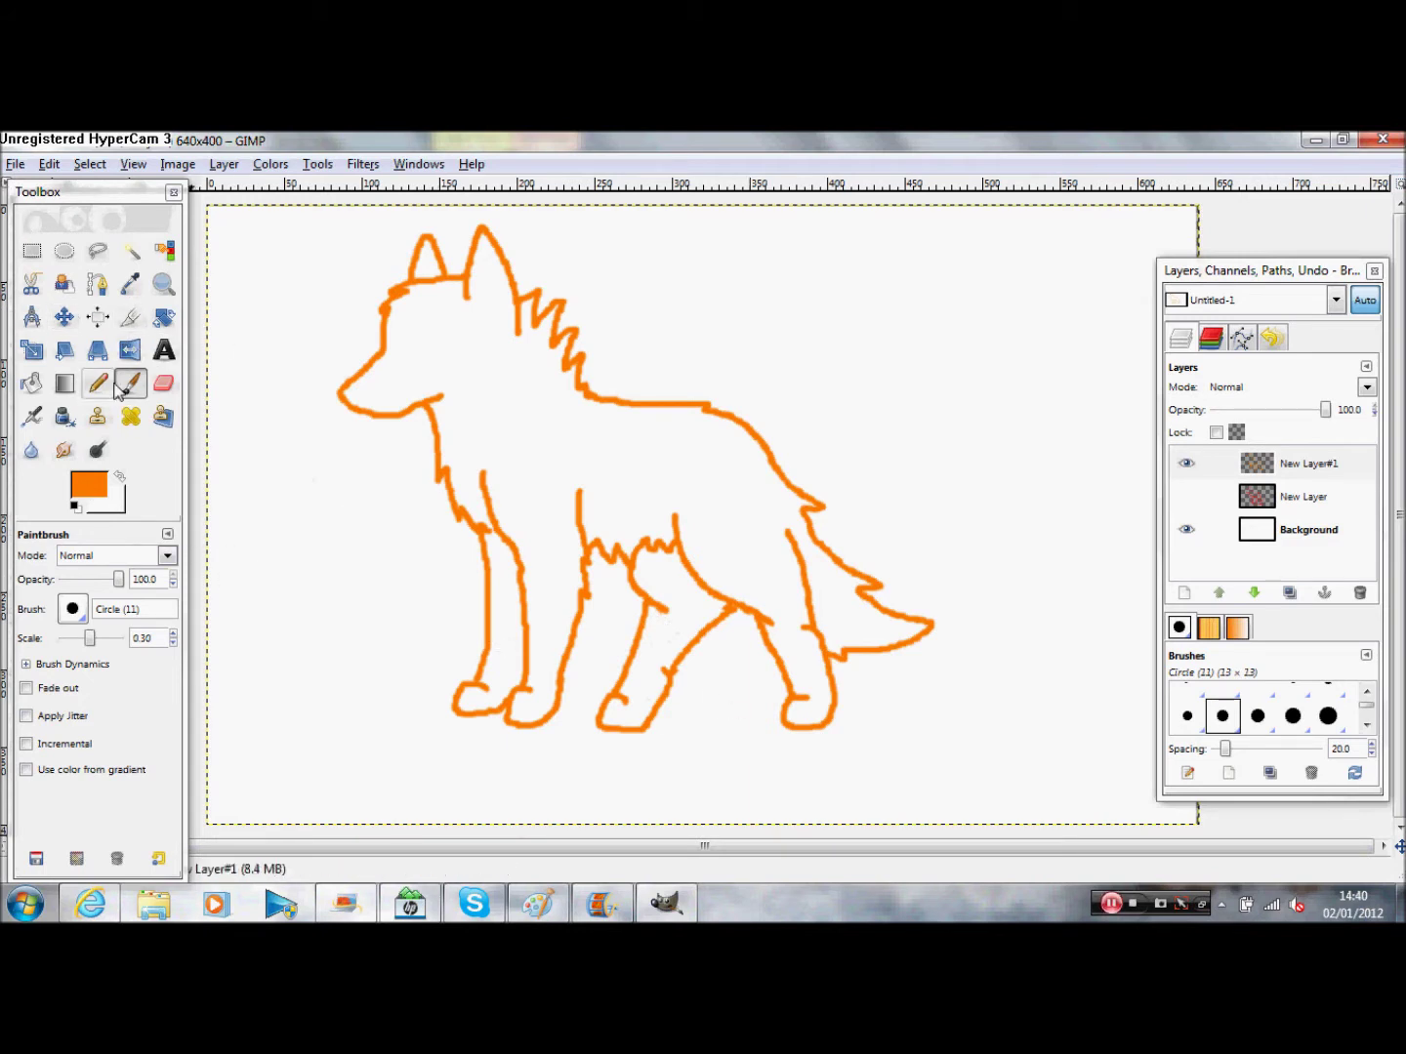
# Step: Enlarge the Paintbrush and fill the entire wolf outline with solid orange on New Layer#1
pyautogui.moveTo(89, 638); pyautogui.dragTo(106, 636)
pyautogui.moveTo(513, 400); pyautogui.dragTo(519, 435)
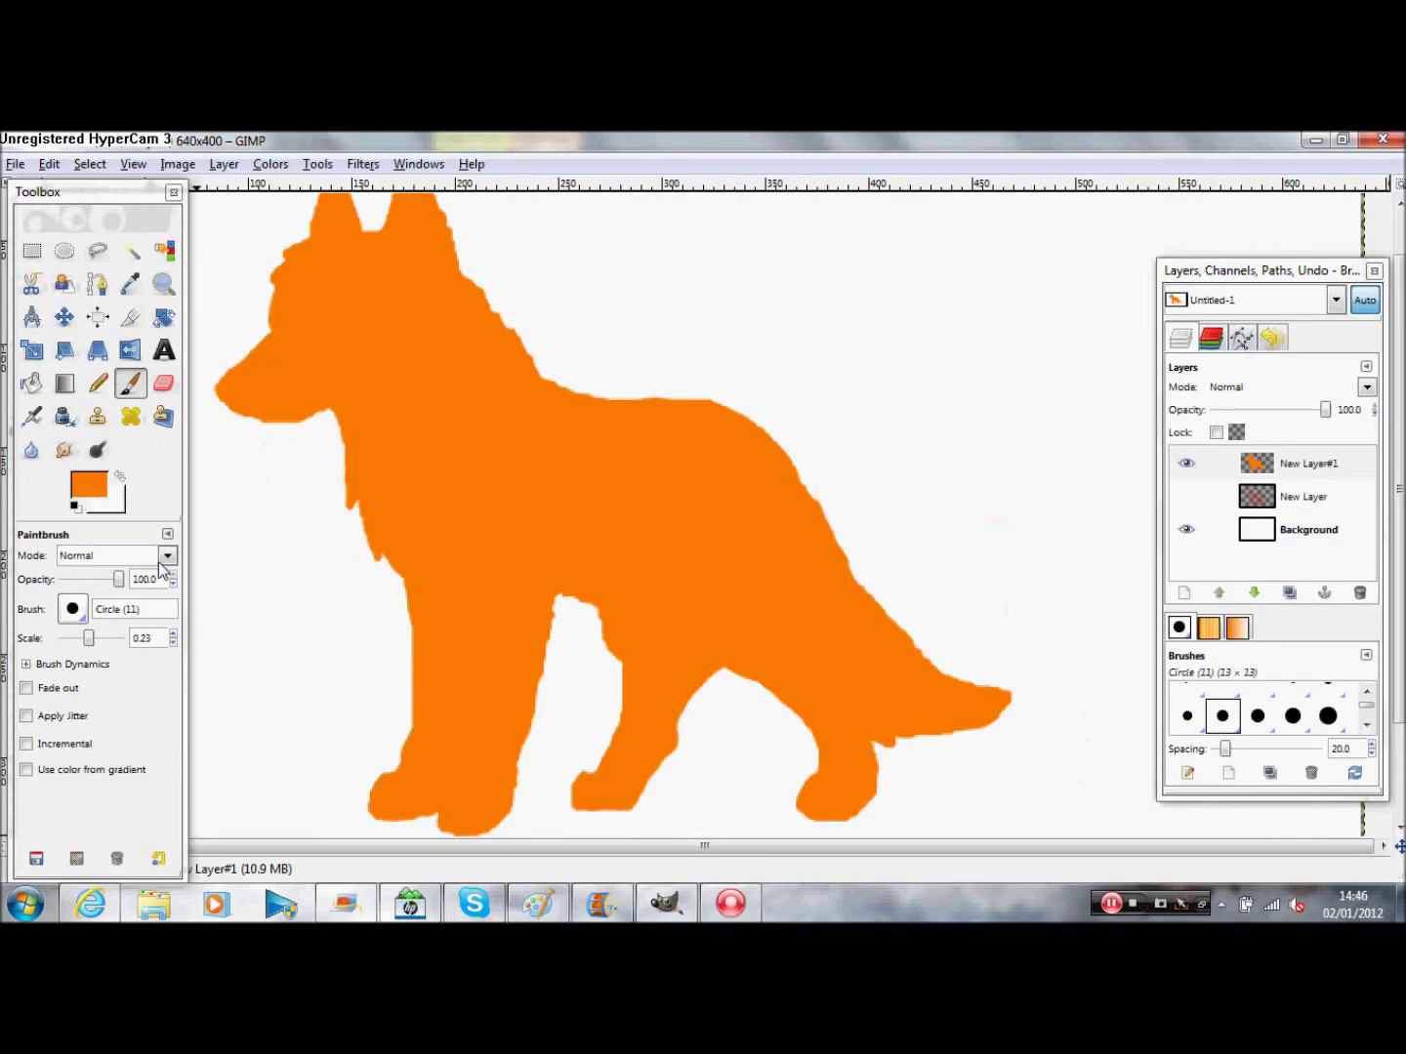
# Step: Add a new transparent layer directly above New Layer#1
pyautogui.click(1311, 464)
pyautogui.rightClick(1311, 464)
pyautogui.click(1210, 172)
pyautogui.click(206, 510)
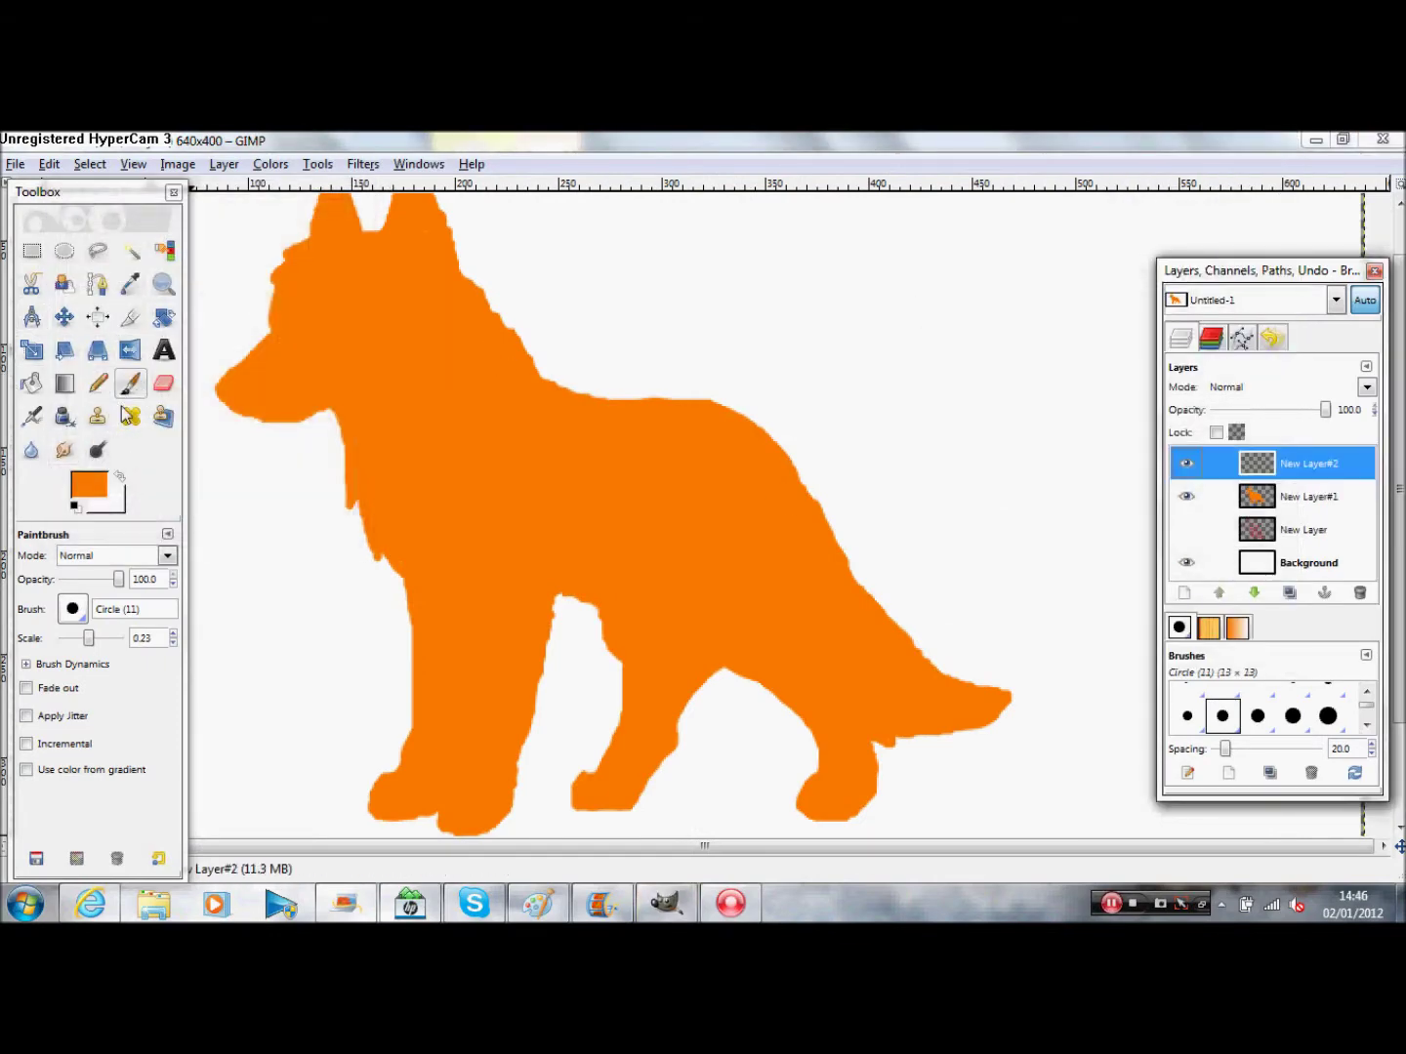
# Step: Paint a solid dark grey nose at the tip of the muzzle with the Paintbrush
pyautogui.click(82, 481)
pyautogui.click(440, 402)
pyautogui.click(364, 456)
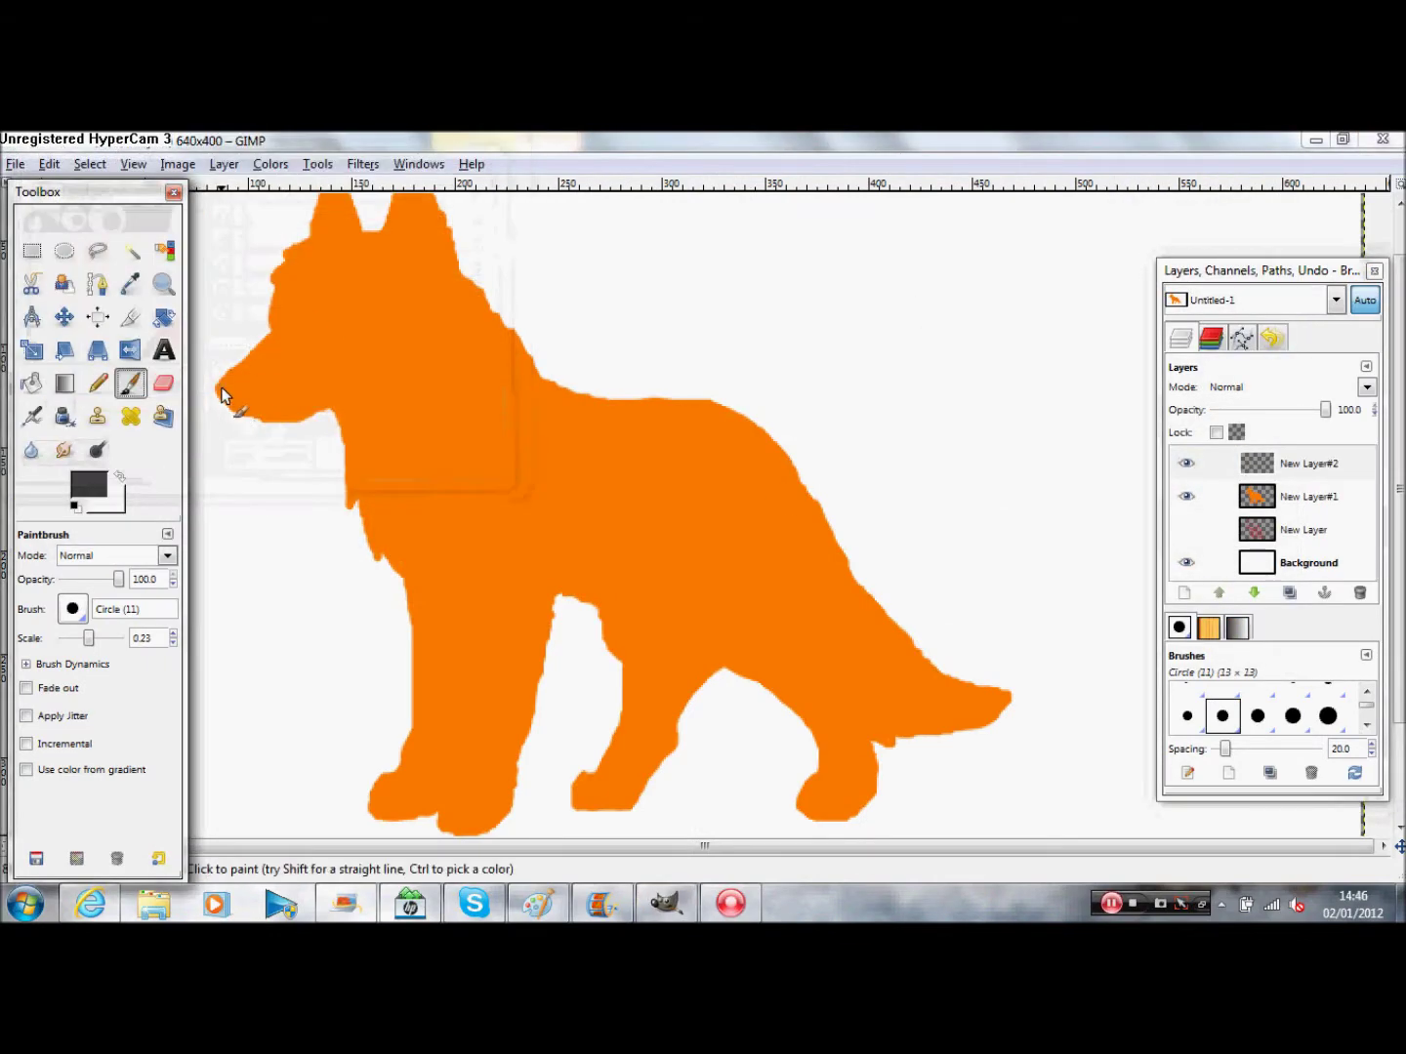
pyautogui.click(222, 391)
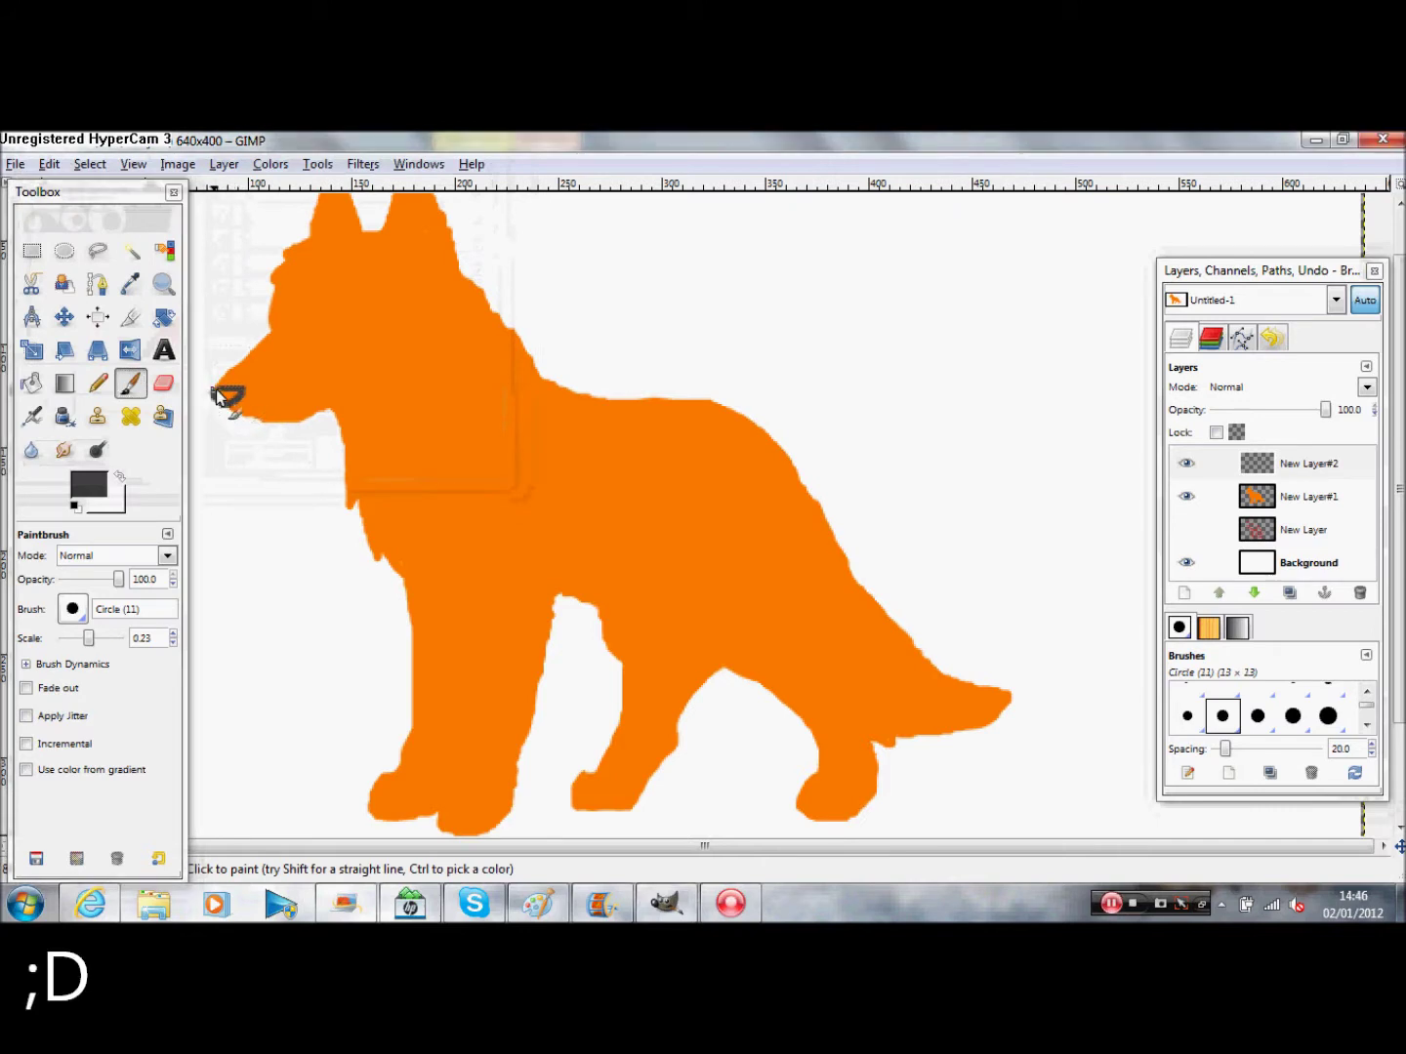
pyautogui.moveTo(216, 389); pyautogui.dragTo(225, 395)
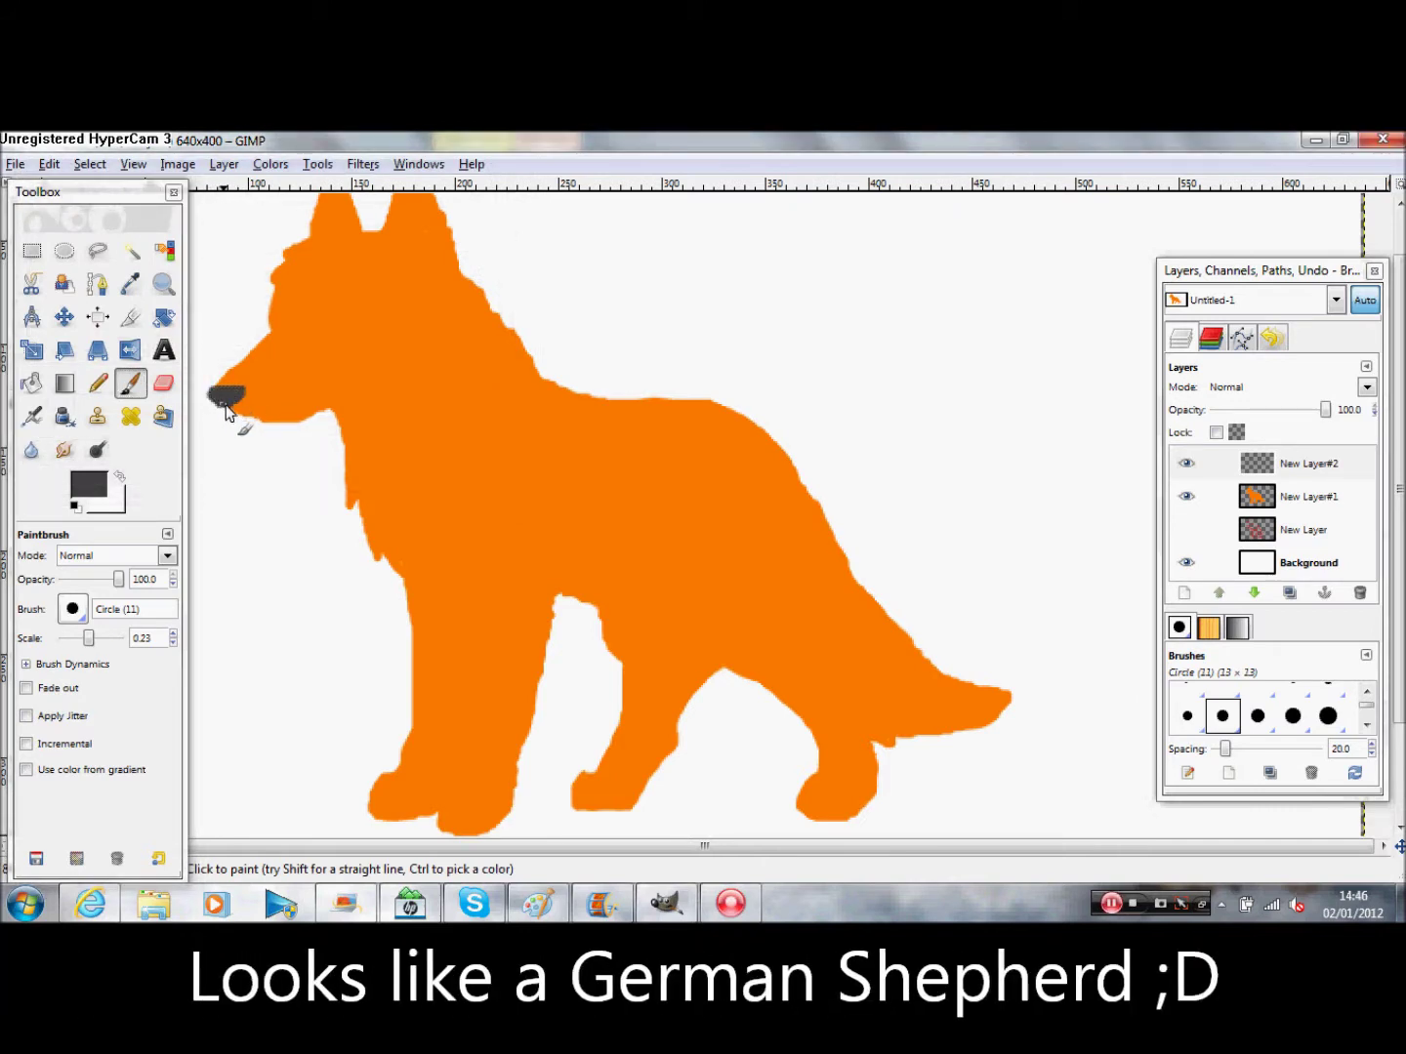
pyautogui.click(88, 484)
pyautogui.click(318, 376)
pyautogui.click(364, 456)
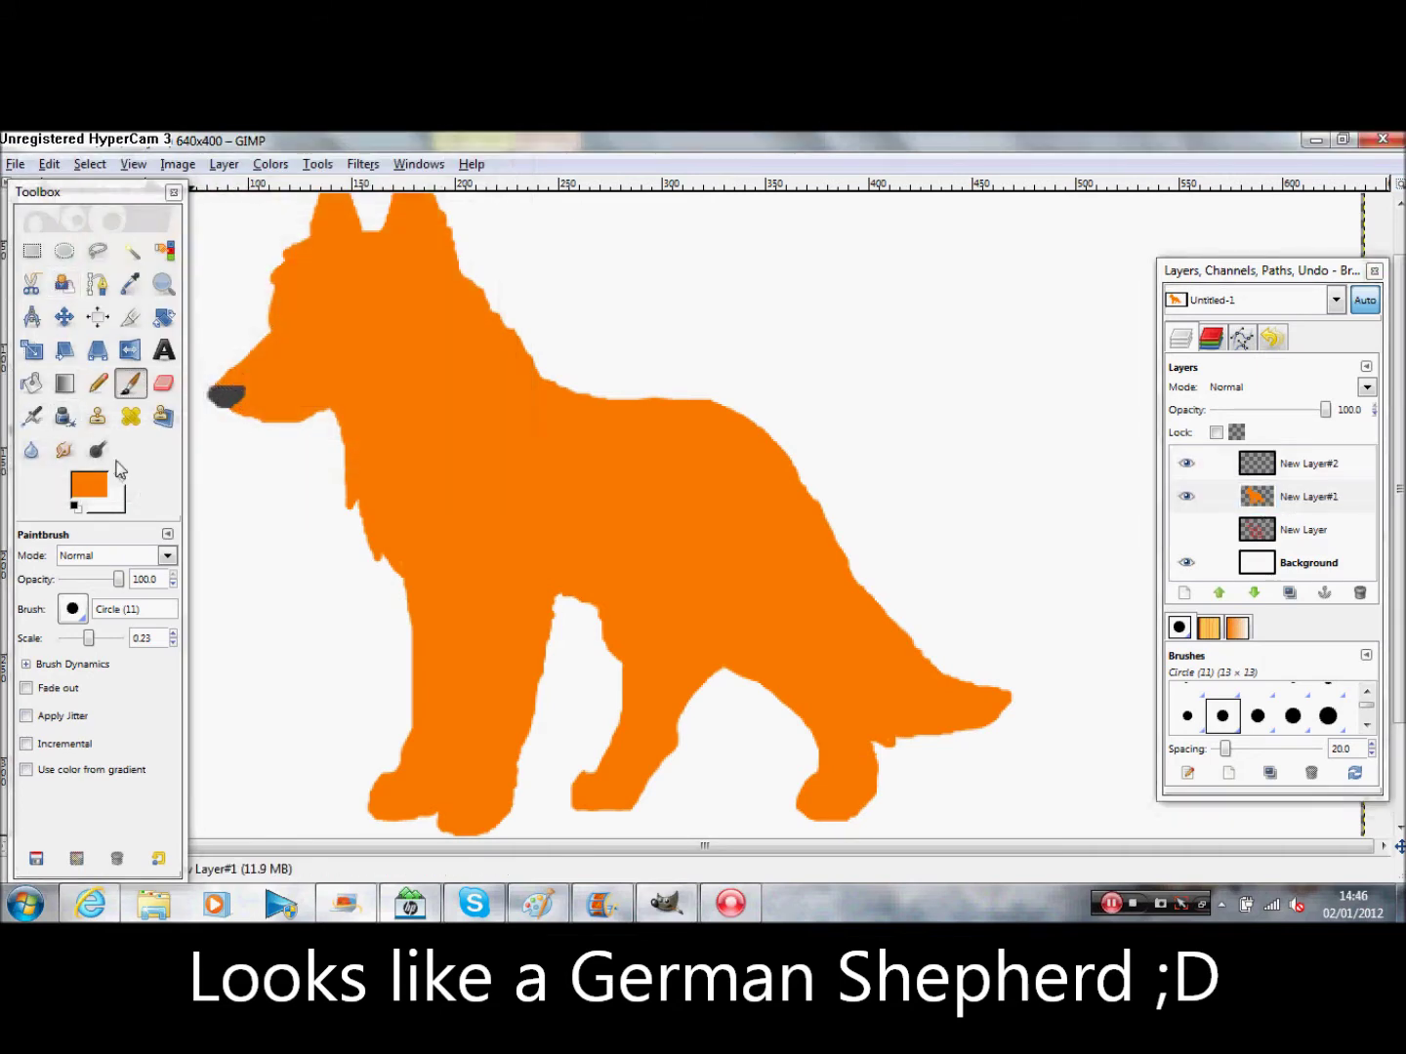
pyautogui.click(1308, 463)
pyautogui.click(88, 484)
pyautogui.click(273, 399)
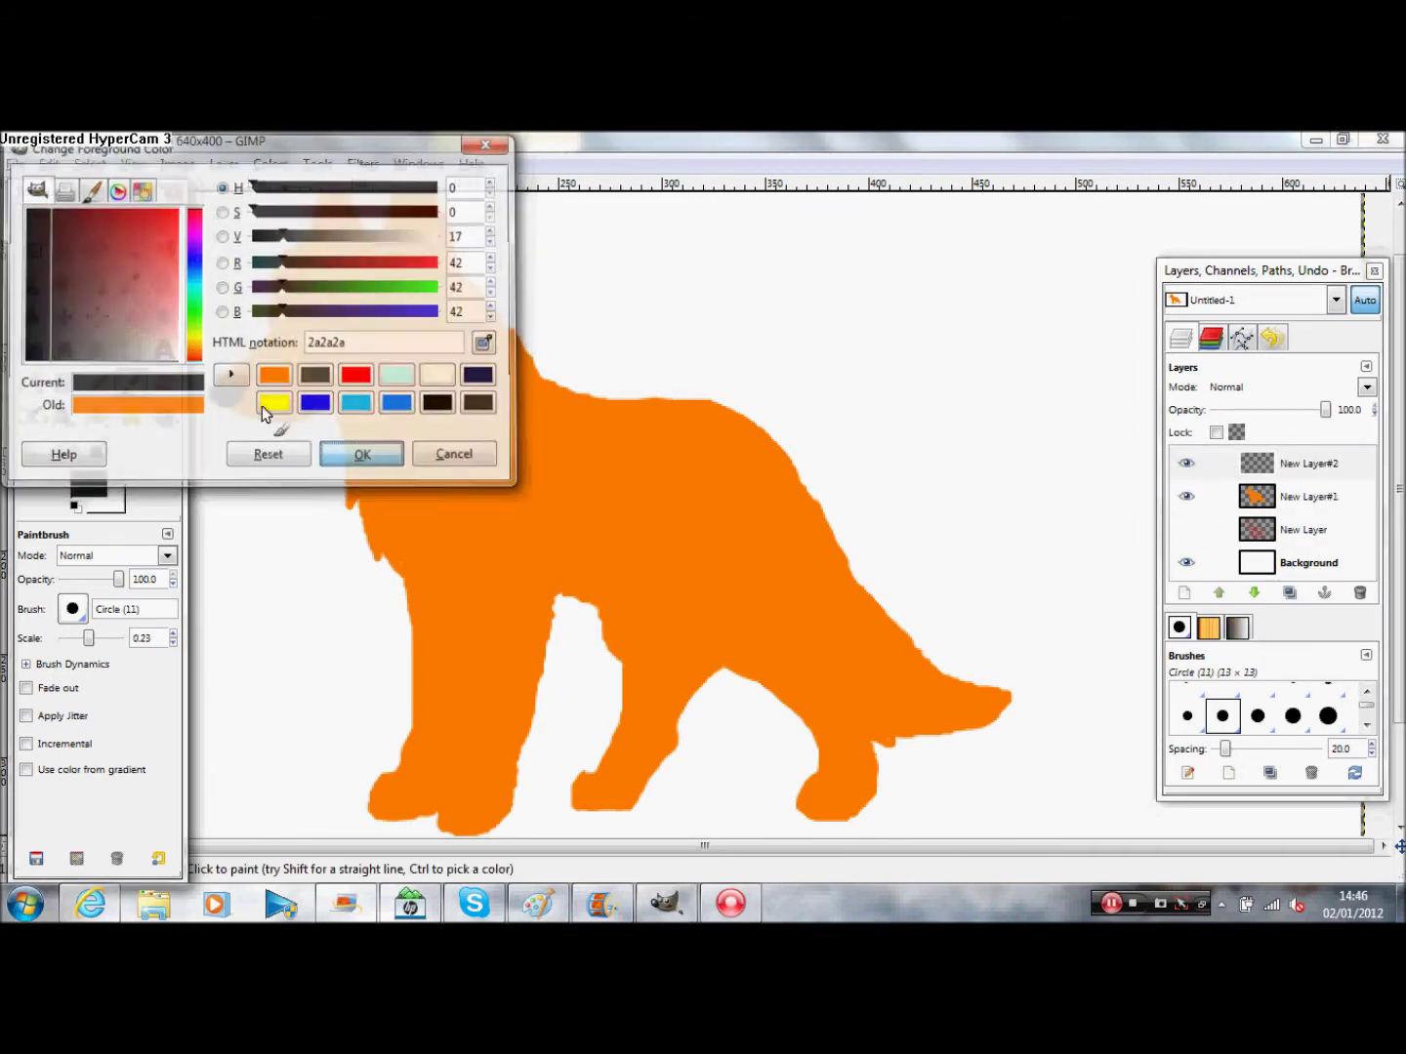
pyautogui.click(362, 455)
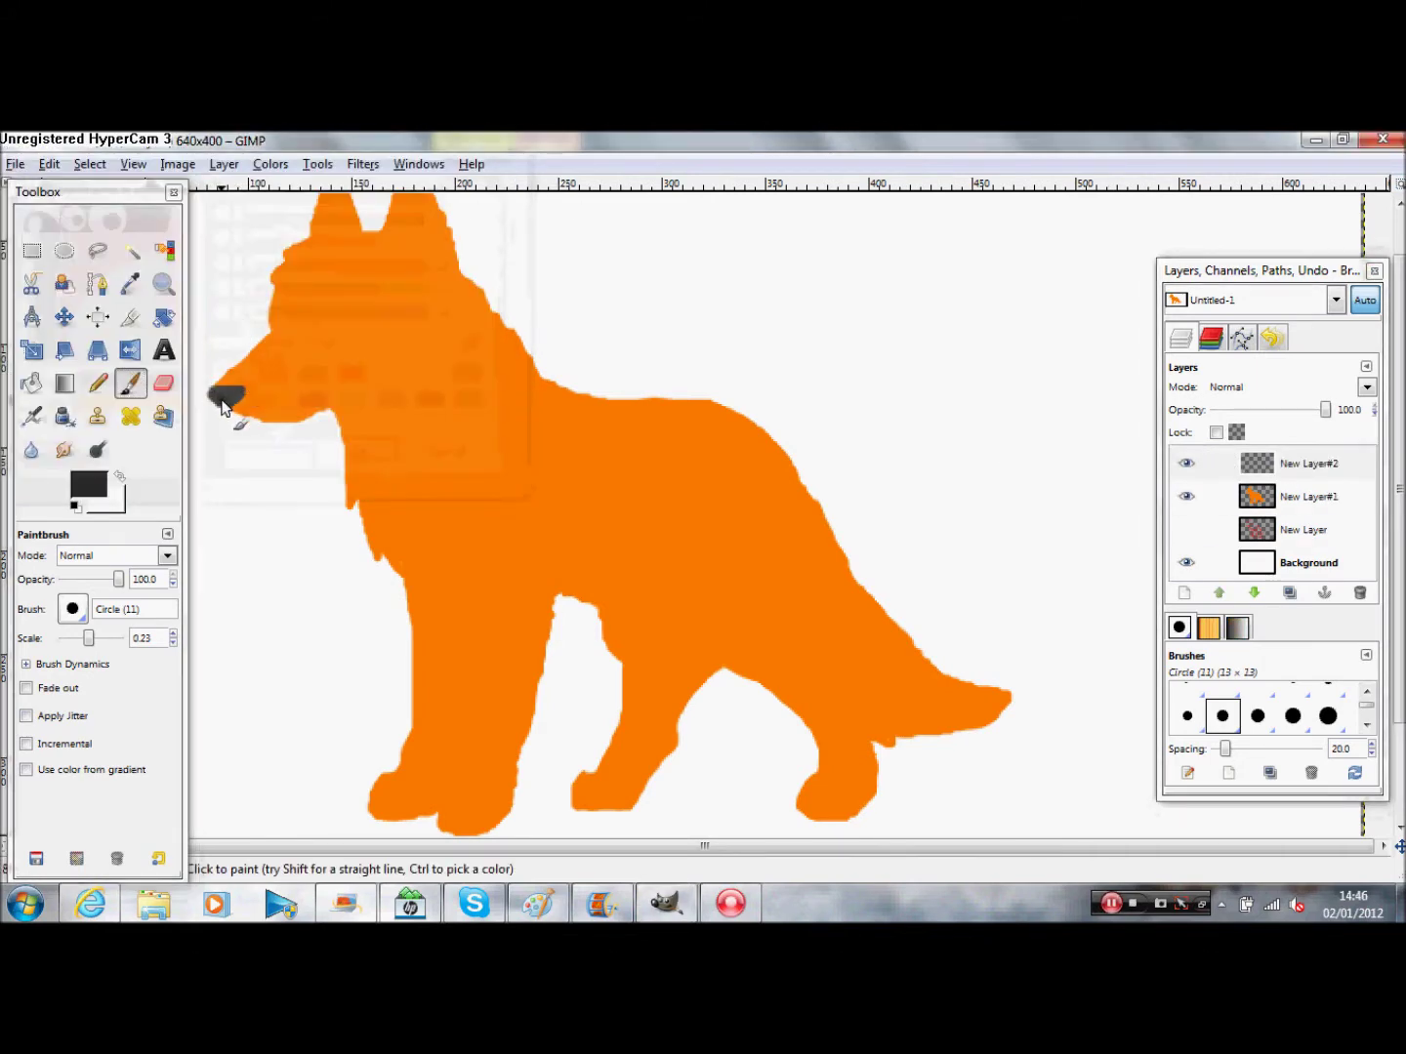
pyautogui.click(89, 485)
pyautogui.click(357, 376)
pyautogui.click(364, 454)
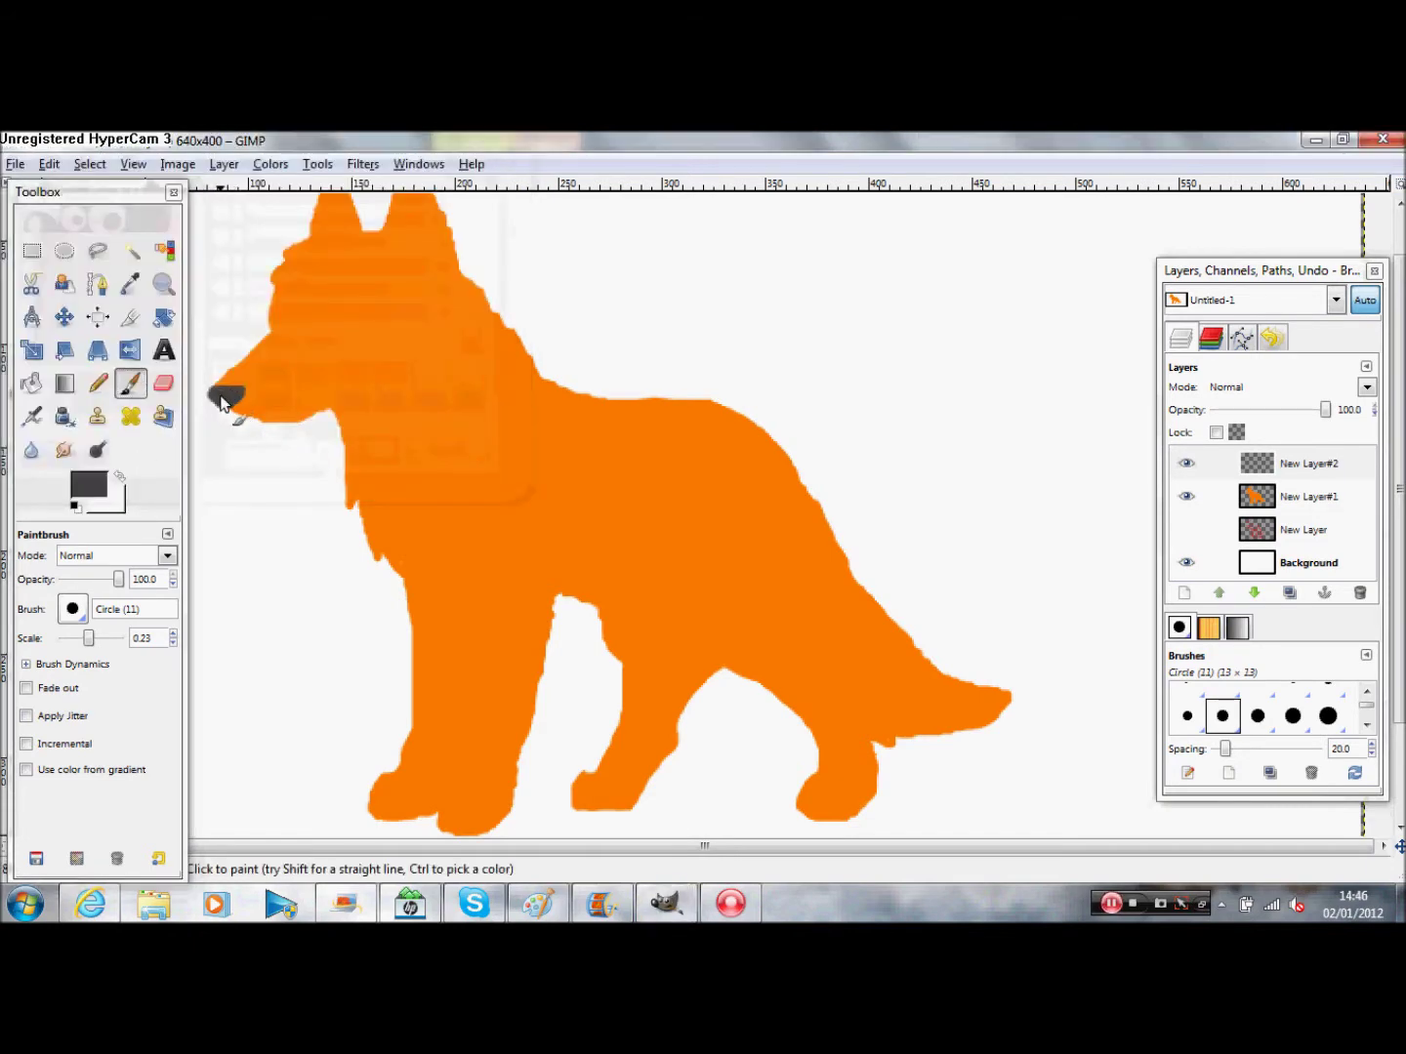
# Step: Shade the nose's sides and lower edge with the Airbrush at scale 0.15, using colour 2a2a2a
pyautogui.press('z')
pyautogui.click(228, 397)
pyautogui.click(224, 397)
pyautogui.click(221, 398)
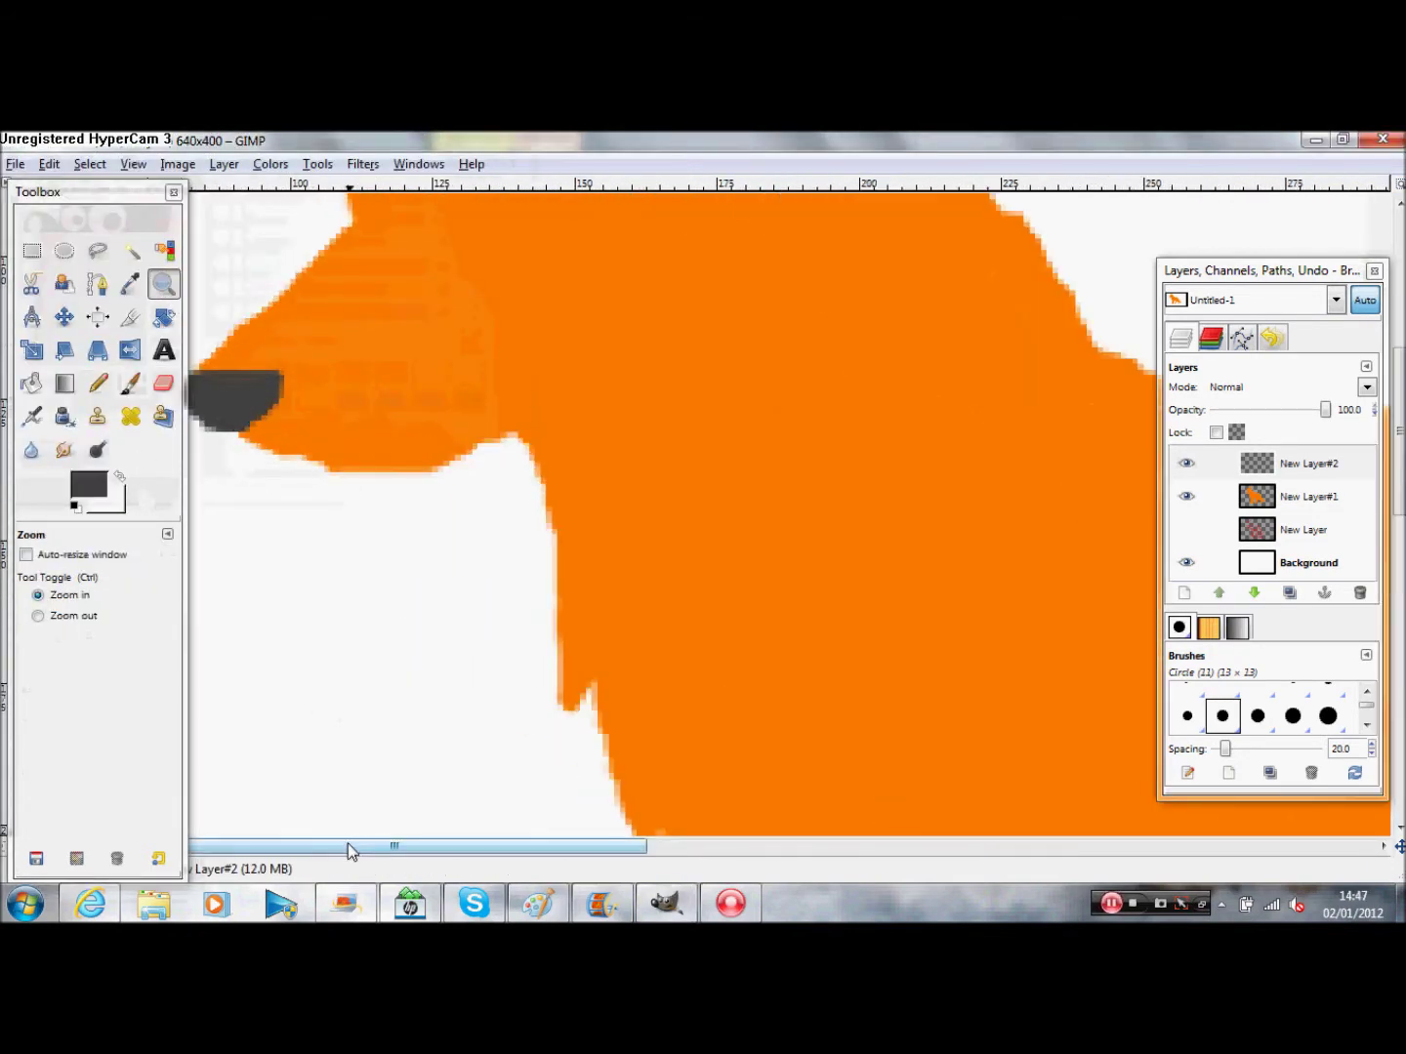
pyautogui.moveTo(347, 847); pyautogui.dragTo(284, 847)
pyautogui.click(88, 486)
pyautogui.click(336, 385)
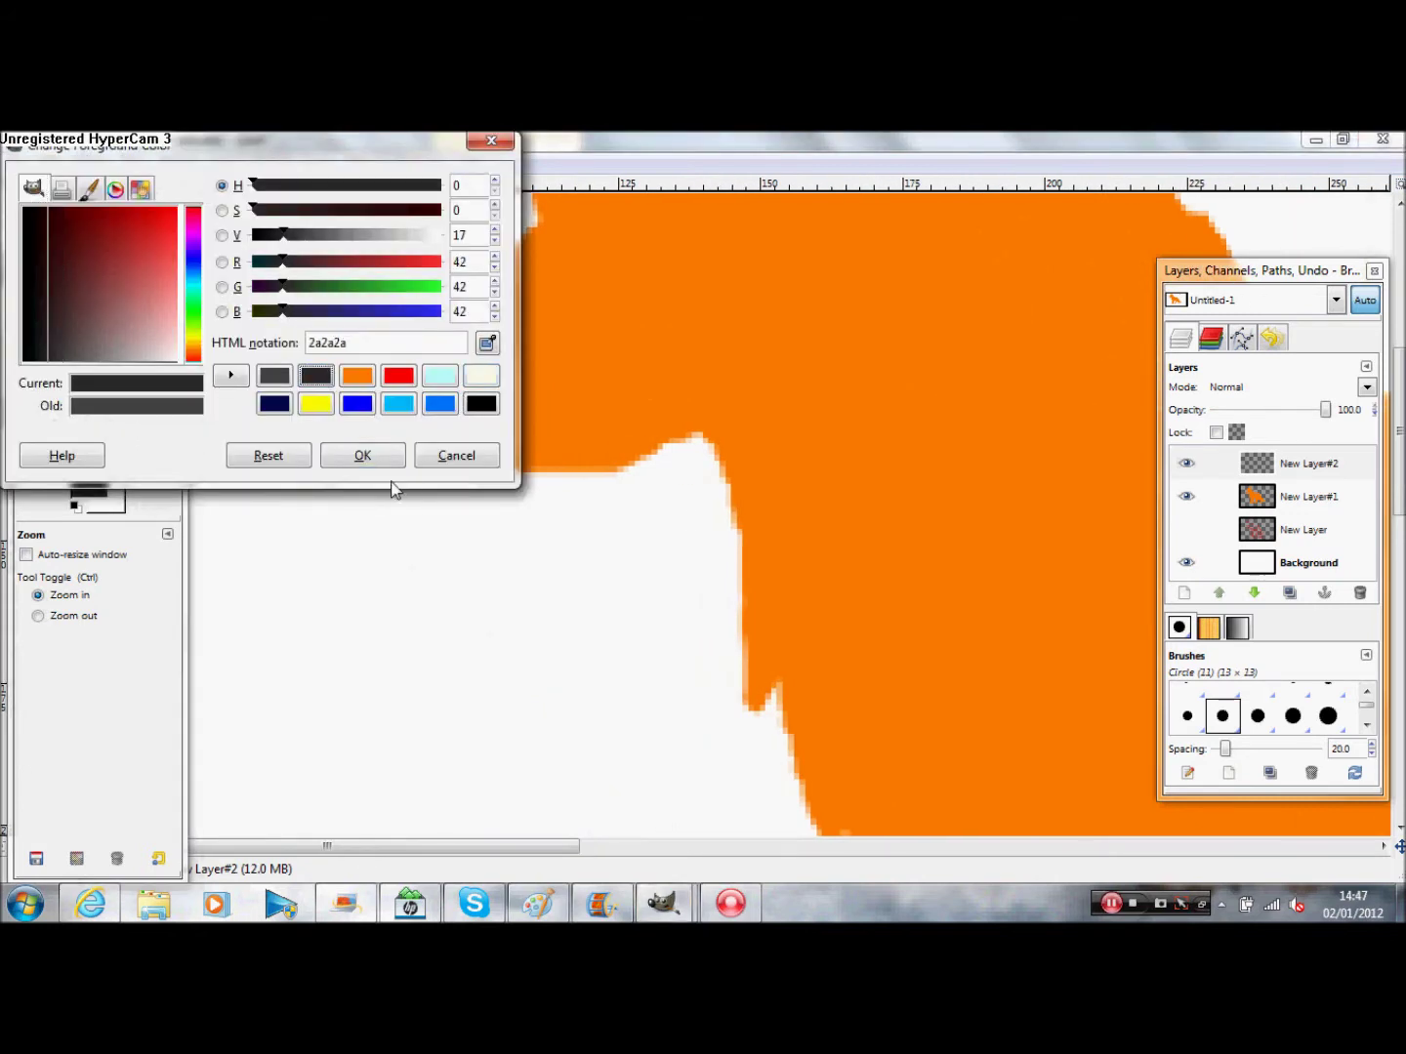
pyautogui.click(364, 456)
pyautogui.press('p')
pyautogui.click(30, 417)
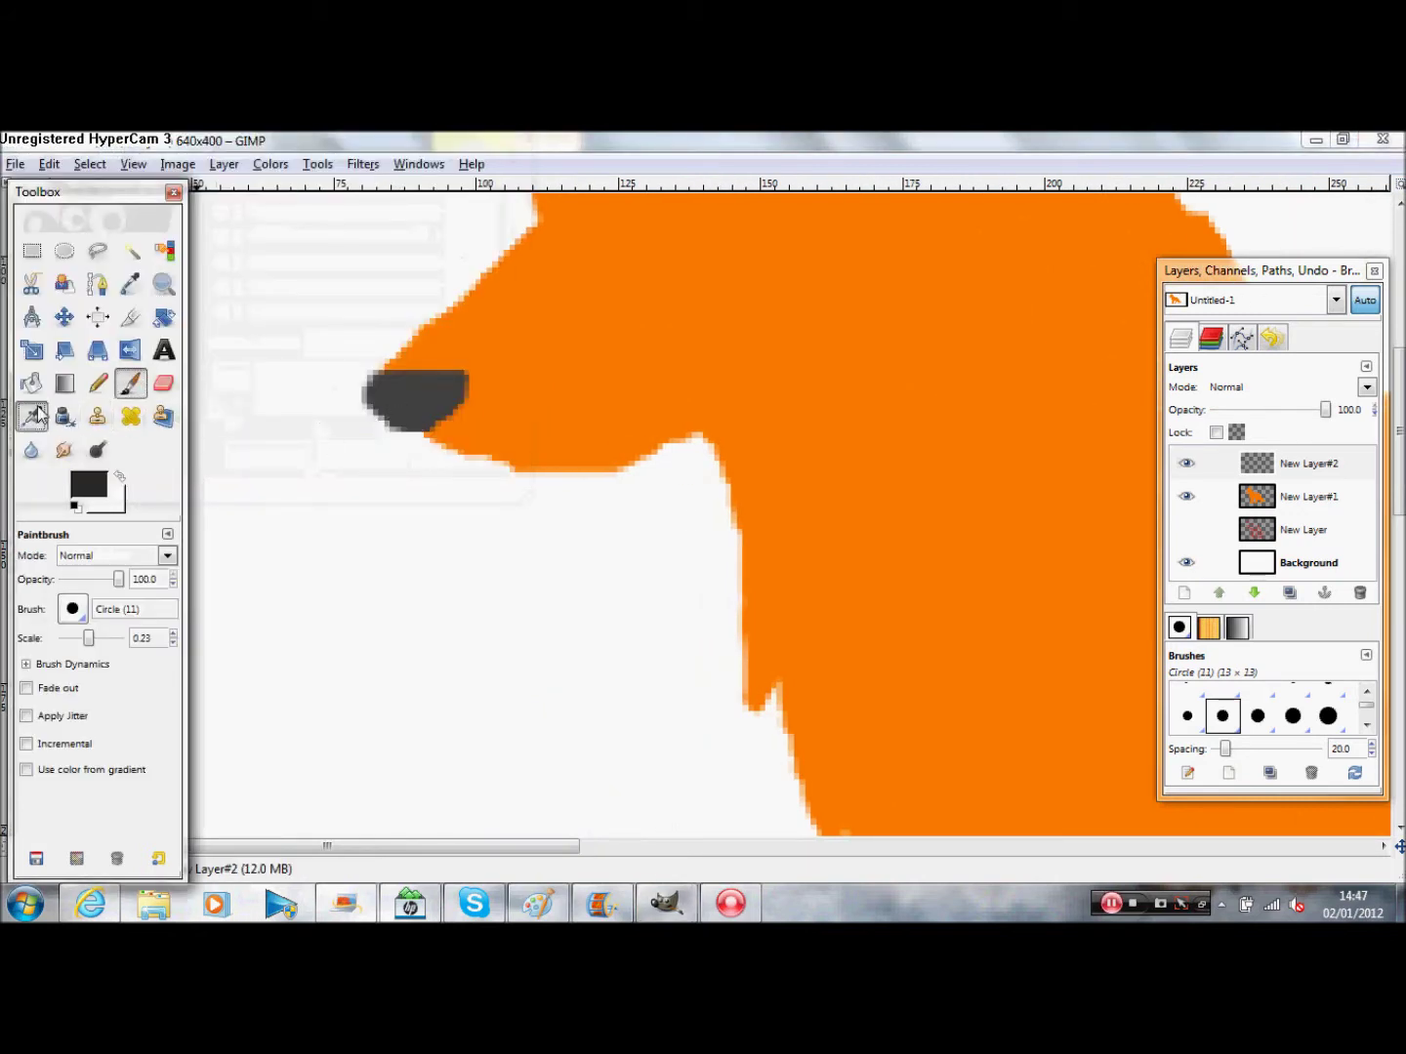
pyautogui.moveTo(87, 637); pyautogui.dragTo(85, 636)
pyautogui.moveTo(456, 391); pyautogui.dragTo(440, 404)
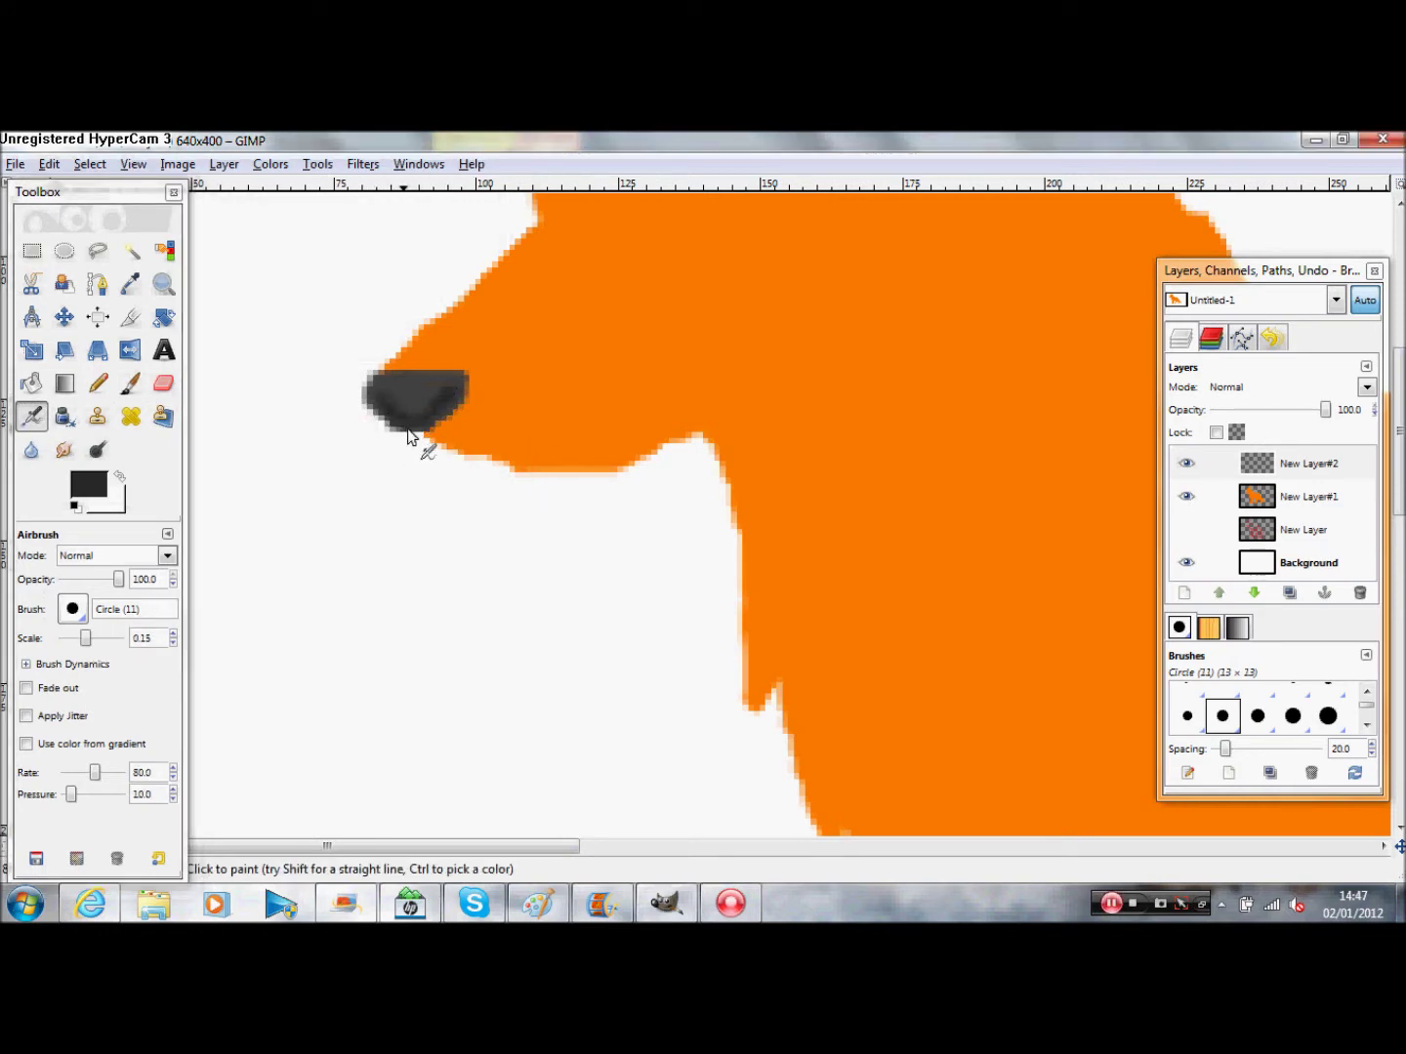
# Step: Airbrush light grey highlights onto the upper part and middle of the nose
pyautogui.click(87, 483)
pyautogui.moveTo(284, 235); pyautogui.dragTo(387, 235)
pyautogui.click(361, 454)
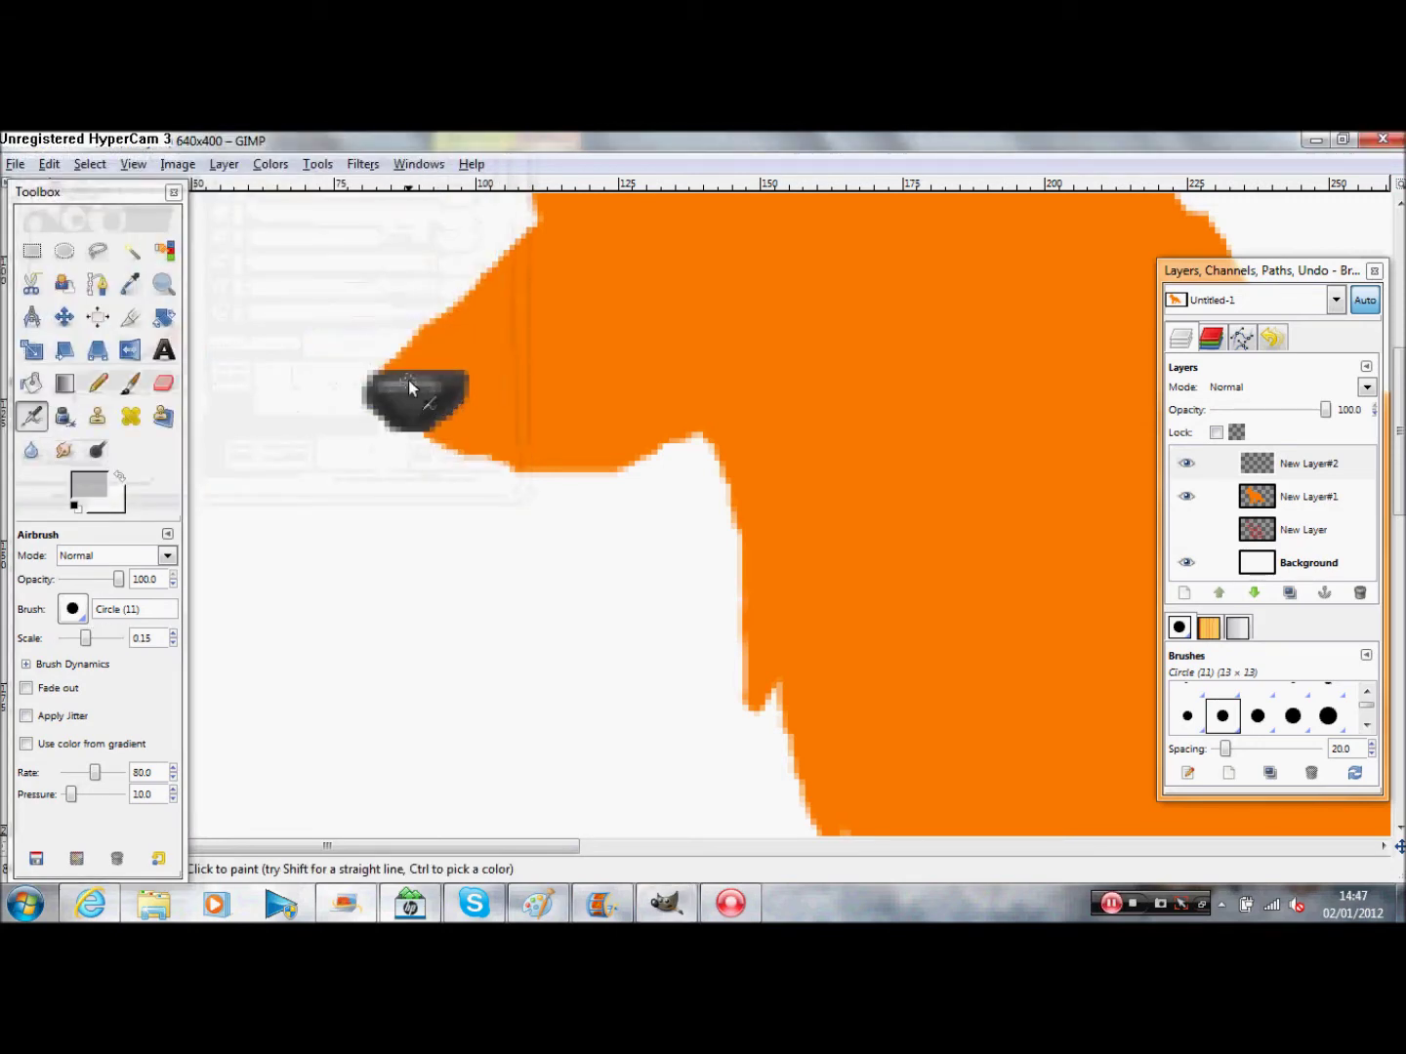
# Step: Brighten the nose highlights with the Dodge tool at brush scale 0.24
pyautogui.hotkey('shift', 'd')
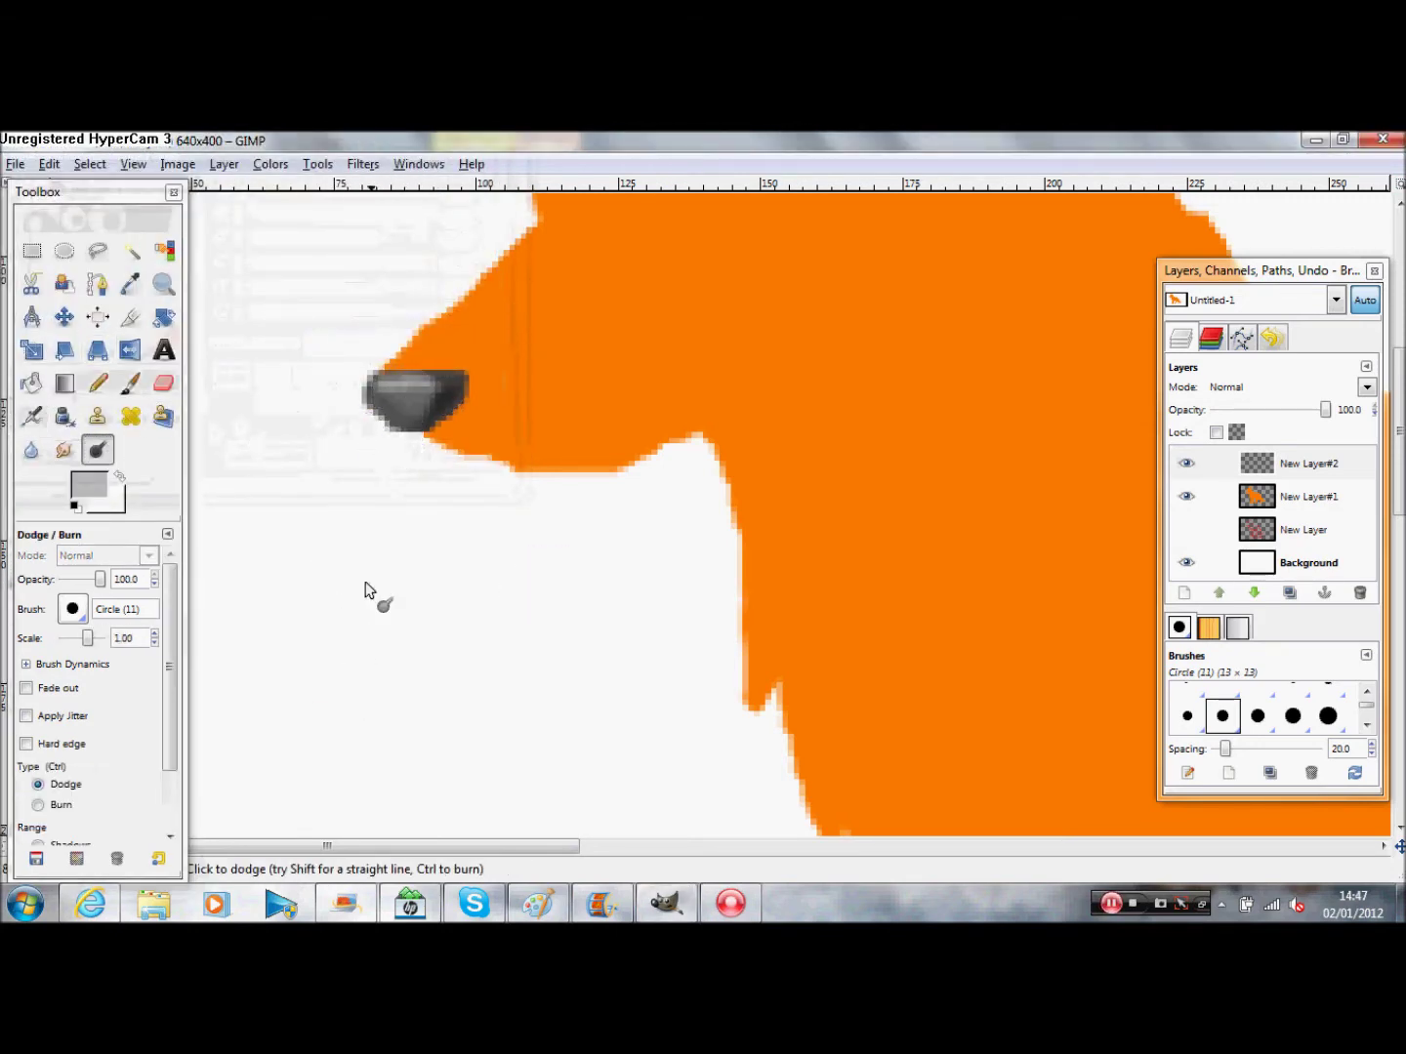
pyautogui.moveTo(87, 637); pyautogui.dragTo(79, 637)
pyautogui.click(383, 391)
pyautogui.click(401, 402)
# Step: Paint the wolf's larger ear solid dark grey with the Paintbrush at scale 0.23
pyautogui.moveTo(1398, 431); pyautogui.dragTo(1398, 330)
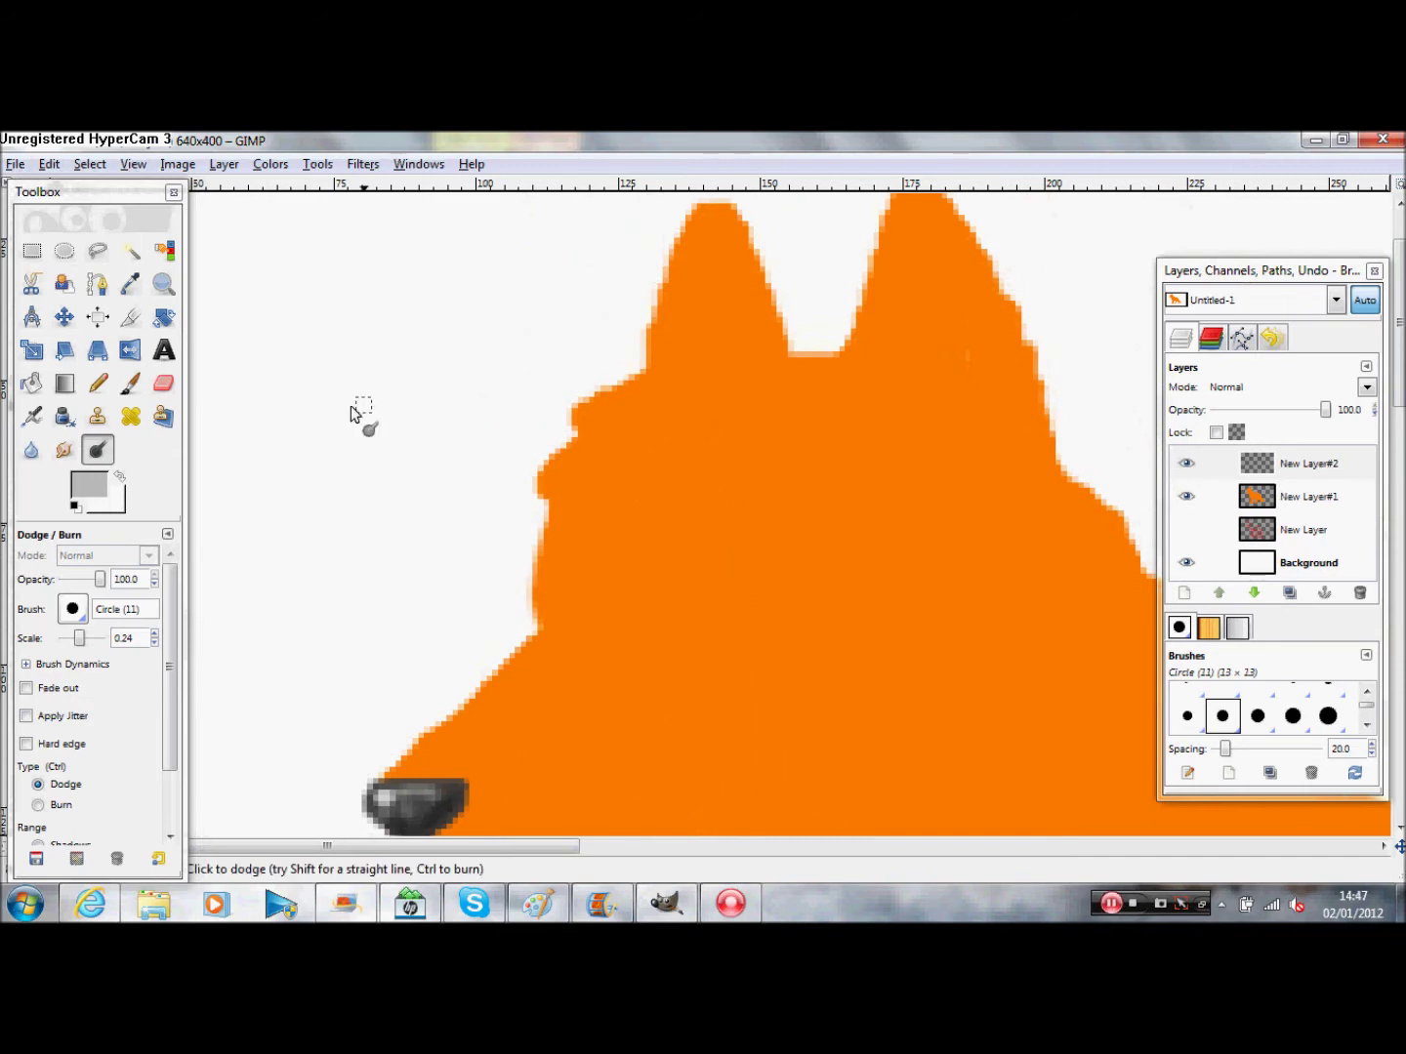
pyautogui.click(130, 383)
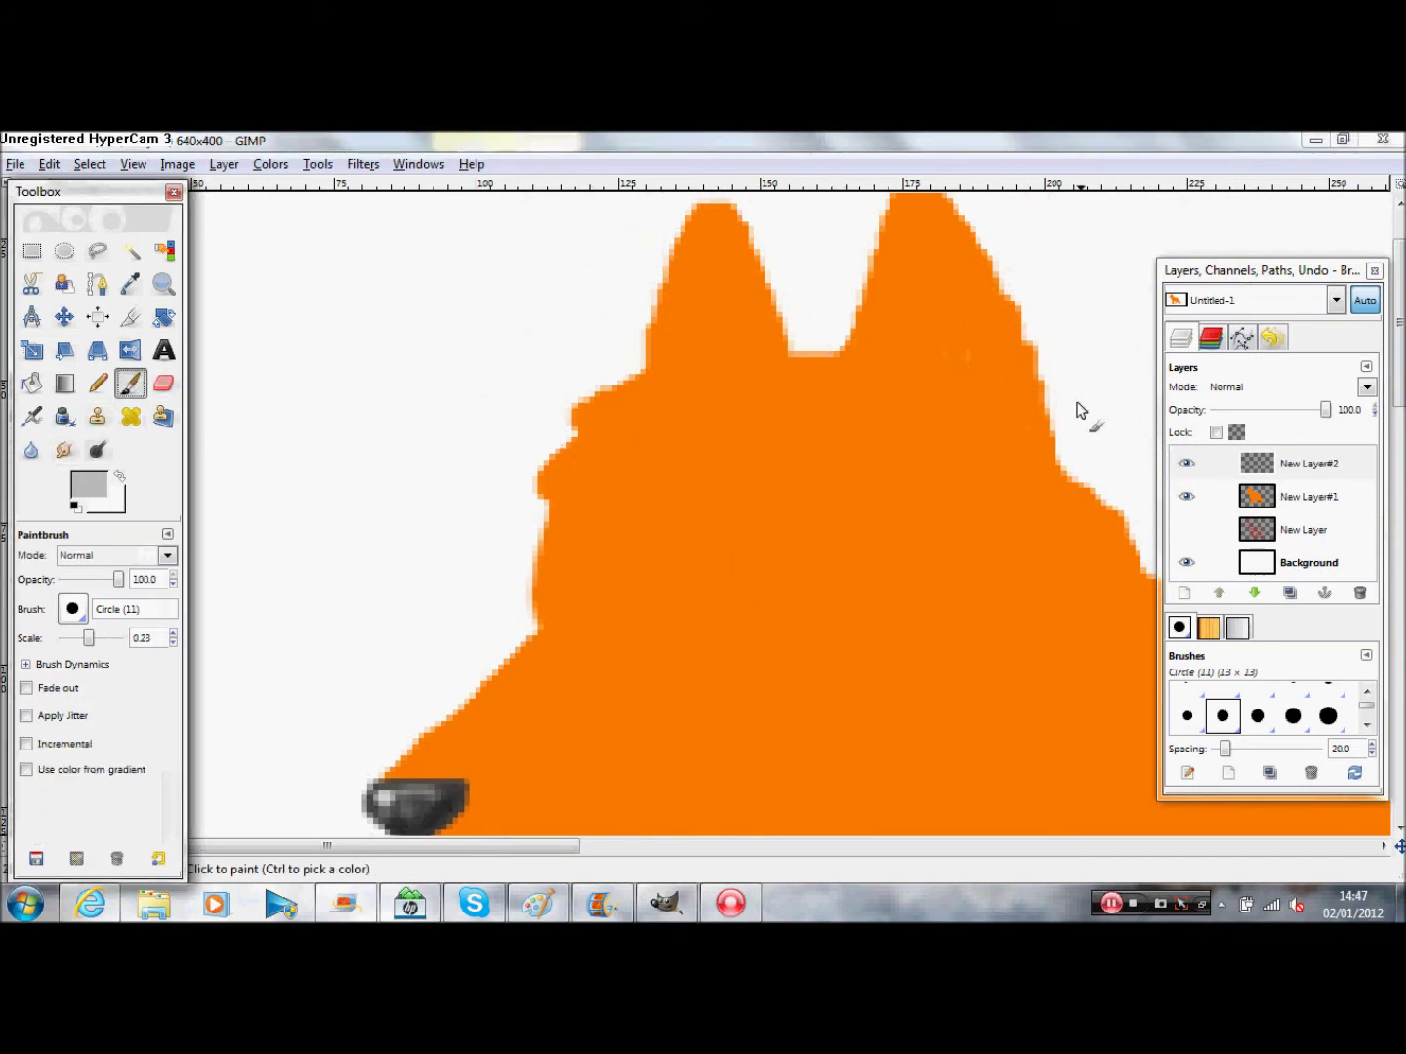
pyautogui.click(88, 485)
pyautogui.moveTo(390, 235); pyautogui.dragTo(303, 235)
pyautogui.click(363, 455)
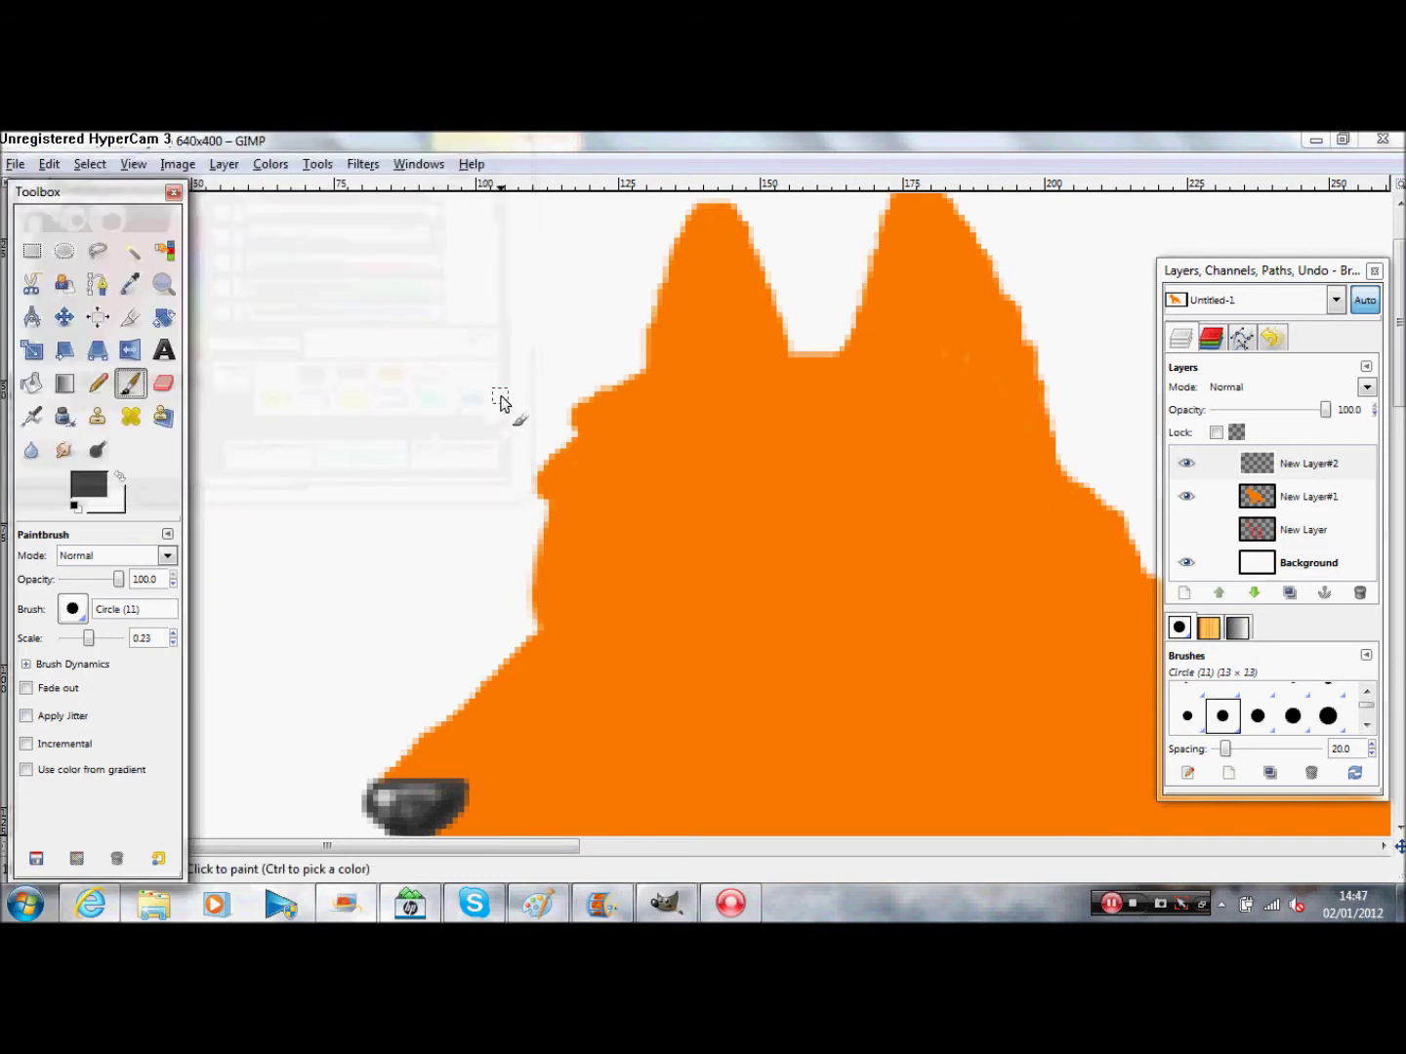
pyautogui.moveTo(846, 362)
pyautogui.mouseDown()
pyautogui.moveTo(945, 357)
pyautogui.moveTo(995, 403)
pyautogui.moveTo(1029, 391)
pyautogui.moveTo(936, 324)
pyautogui.moveTo(862, 348)
pyautogui.moveTo(939, 241)
pyautogui.mouseUp()
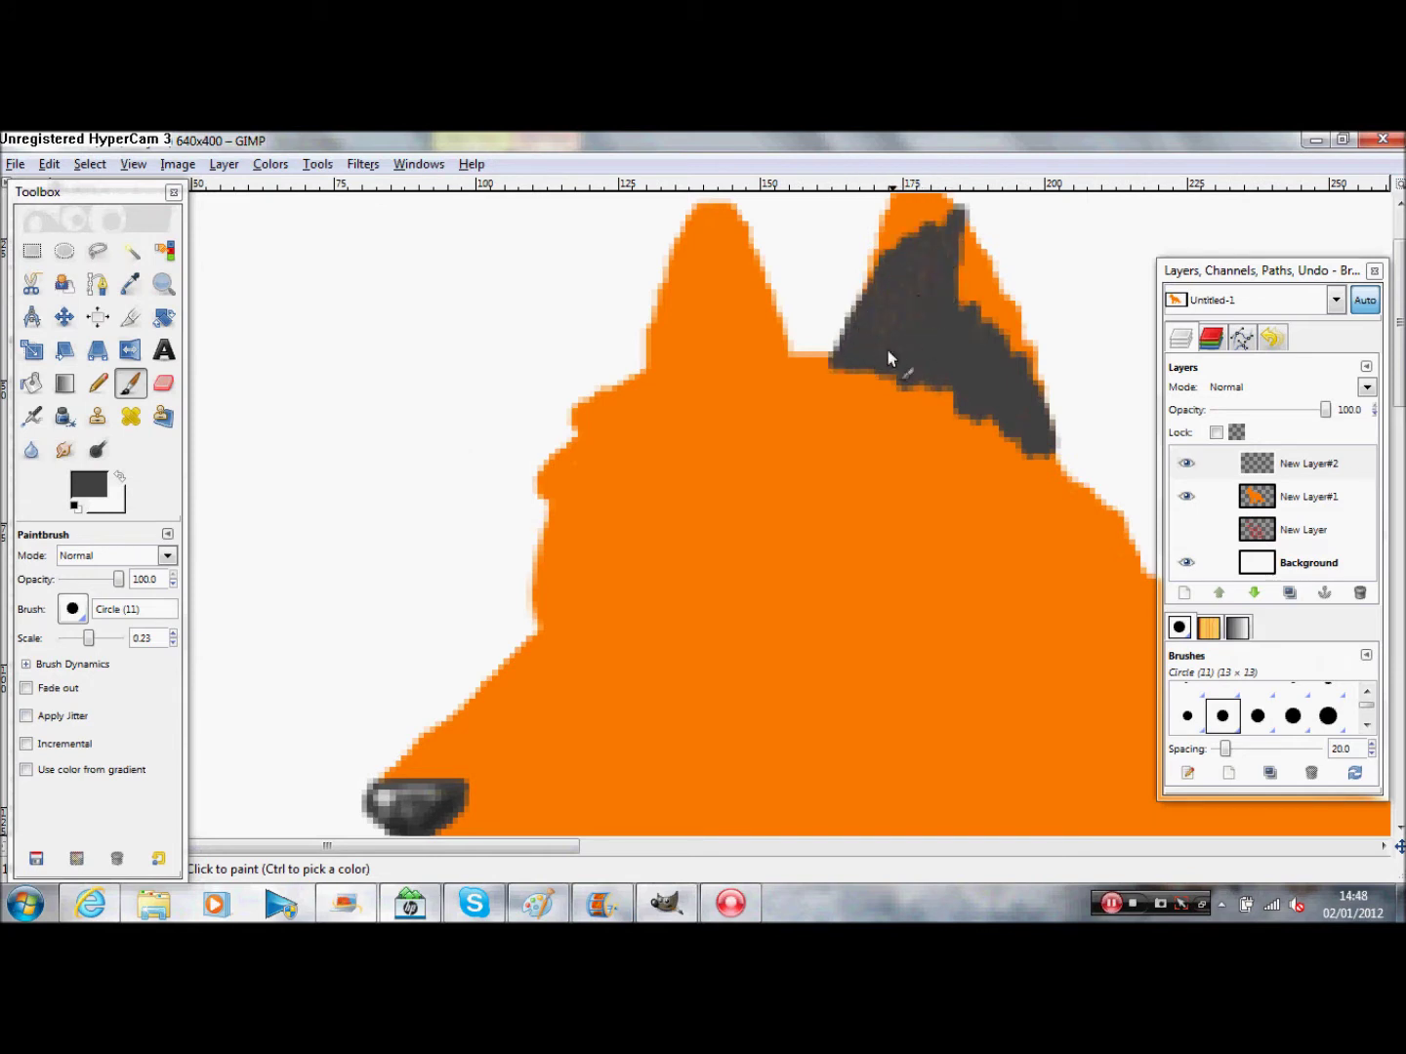
pyautogui.moveTo(998, 347)
pyautogui.mouseDown()
pyautogui.moveTo(1025, 391)
pyautogui.moveTo(1037, 373)
pyautogui.moveTo(964, 236)
pyautogui.mouseUp()
pyautogui.scroll(2, 818, 344)
pyautogui.moveTo(884, 380)
pyautogui.mouseDown()
pyautogui.moveTo(898, 311)
pyautogui.moveTo(879, 348)
pyautogui.moveTo(910, 283)
pyautogui.moveTo(890, 308)
pyautogui.moveTo(924, 279)
pyautogui.moveTo(944, 309)
pyautogui.moveTo(920, 276)
pyautogui.moveTo(902, 325)
pyautogui.moveTo(930, 280)
pyautogui.moveTo(913, 291)
pyautogui.moveTo(911, 278)
pyautogui.moveTo(887, 310)
pyautogui.moveTo(832, 453)
pyautogui.mouseUp()
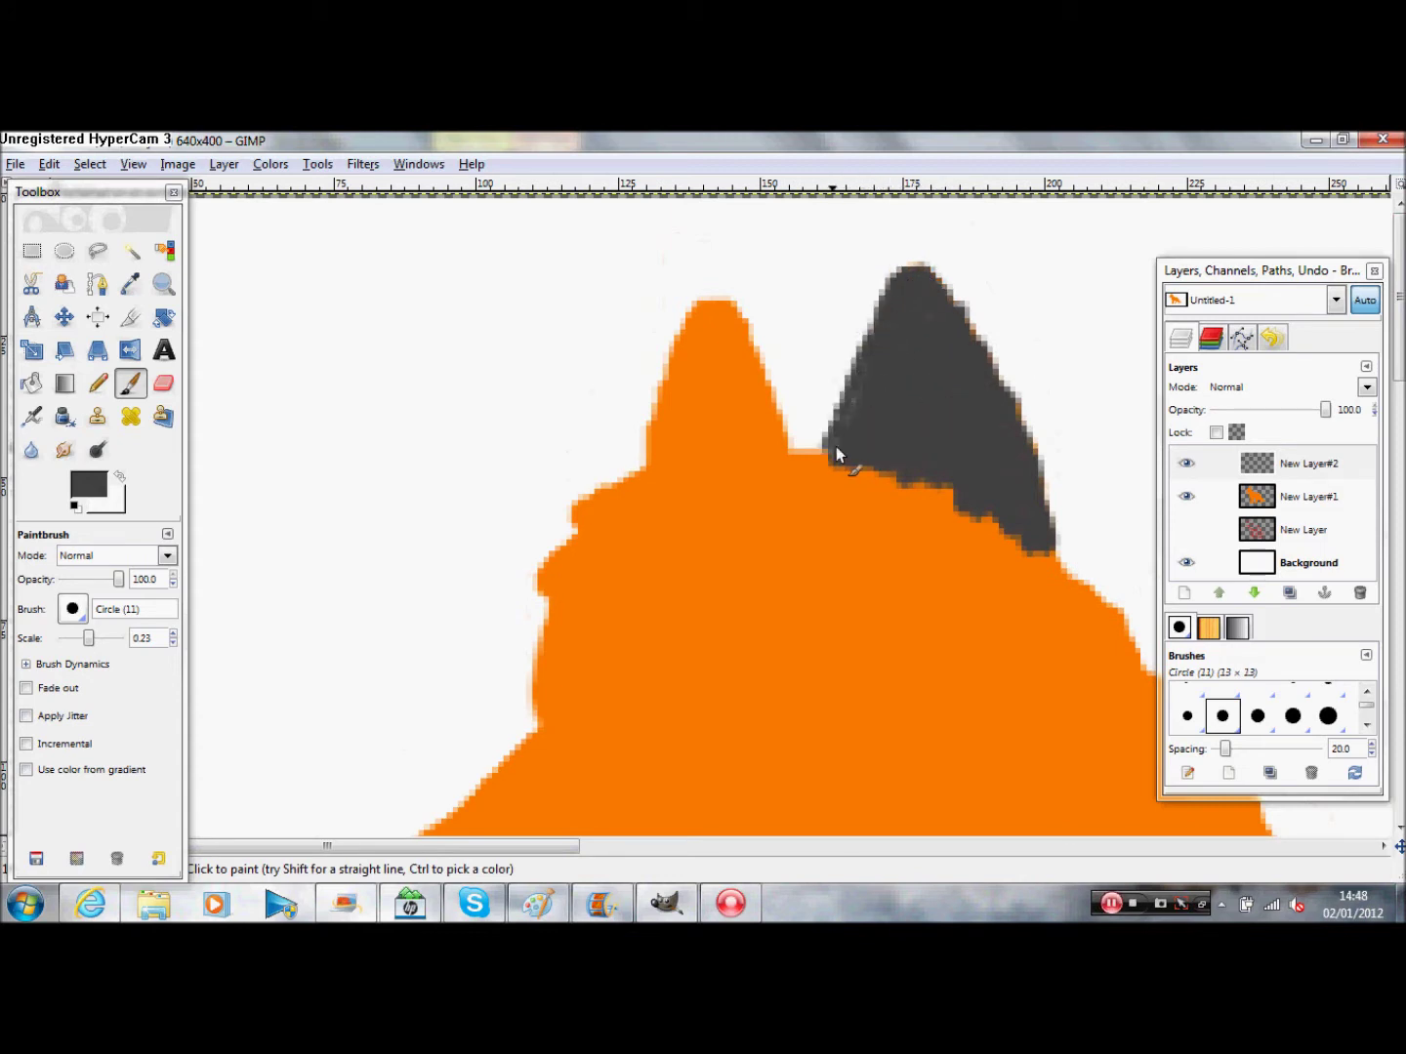
# Step: Paint the smaller ear dark grey and tidy the larger ear's lower edge with the Eraser at scale 0.65
pyautogui.moveTo(775, 448); pyautogui.dragTo(663, 452)
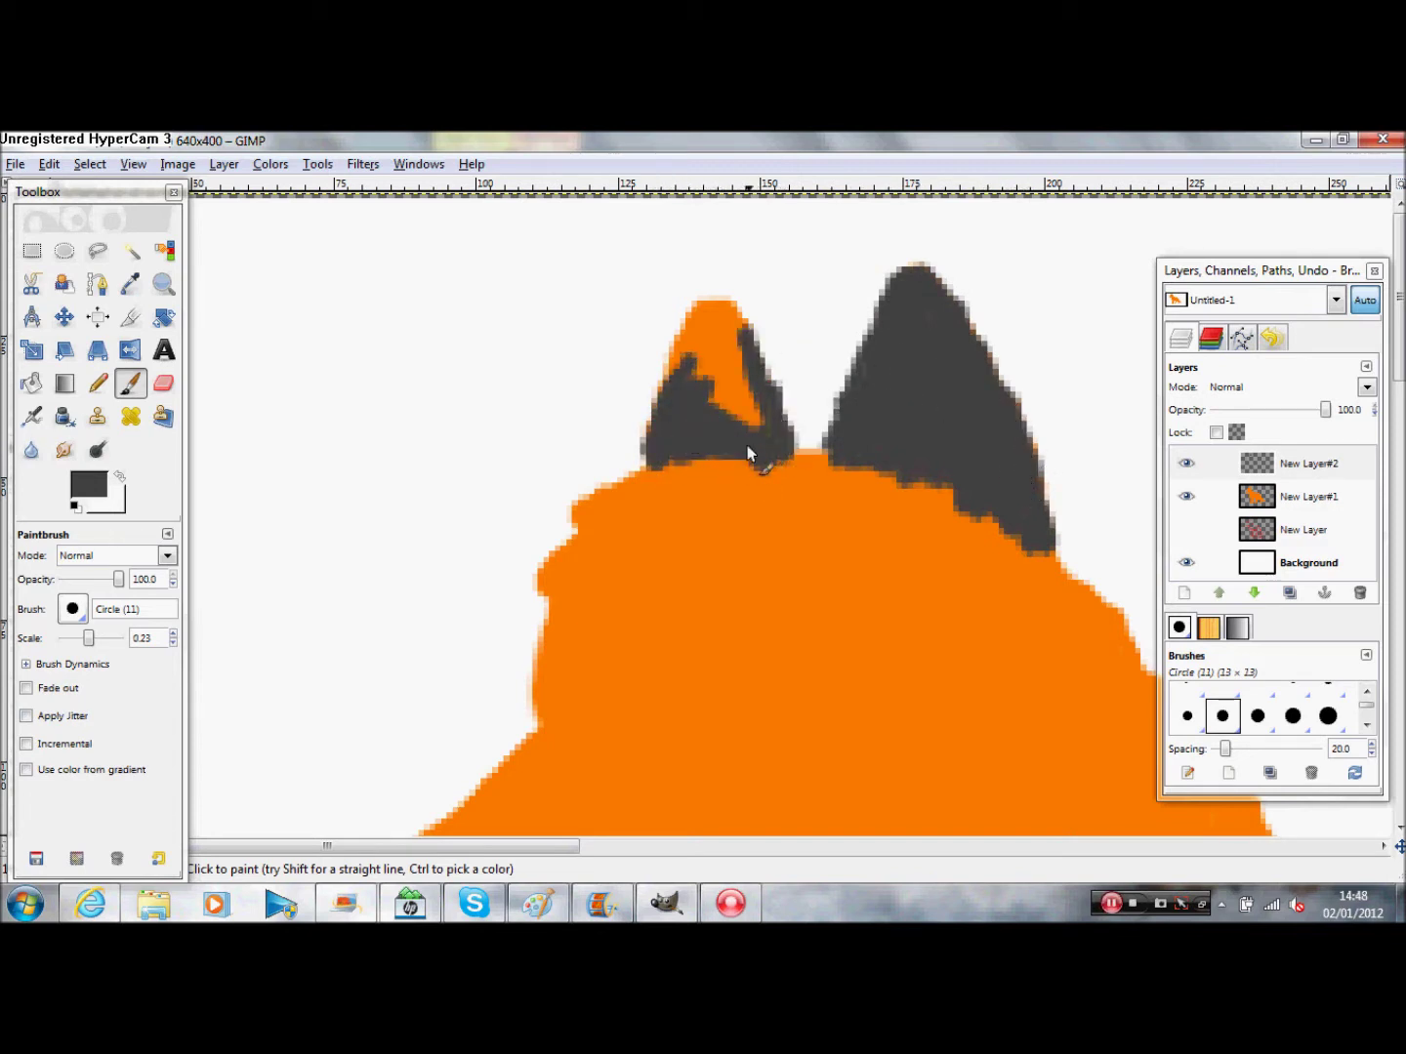
pyautogui.moveTo(689, 326)
pyautogui.mouseDown()
pyautogui.moveTo(721, 311)
pyautogui.moveTo(742, 342)
pyautogui.moveTo(714, 387)
pyautogui.moveTo(698, 323)
pyautogui.mouseUp()
pyautogui.click(163, 382)
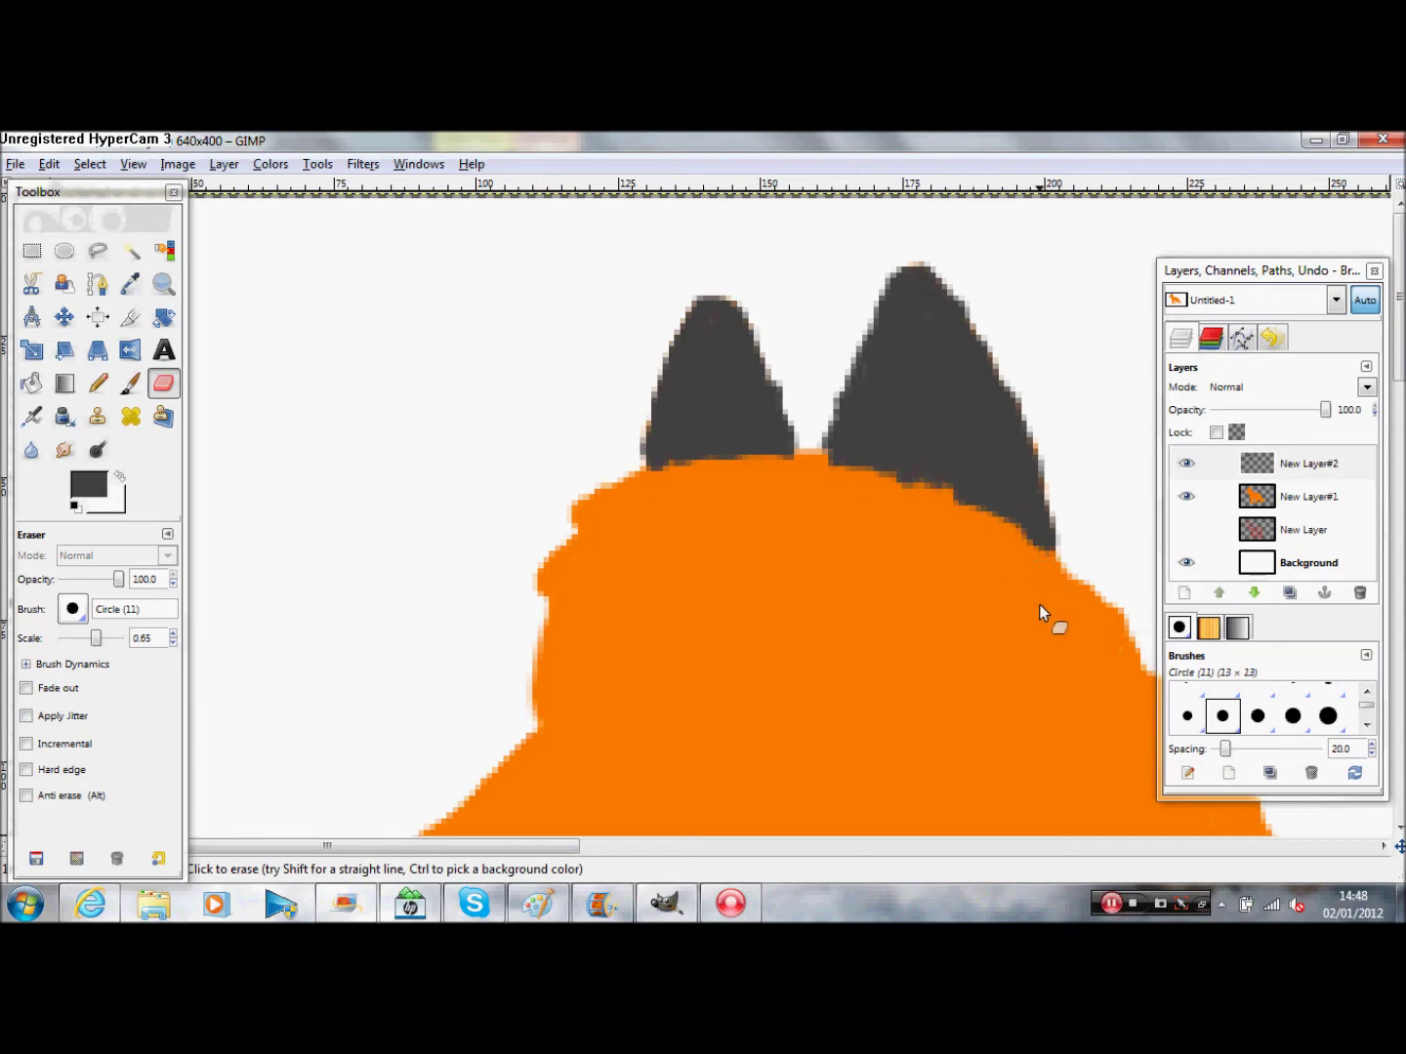
# Step: Make the orange body layer New Layer#1 active and bring more of the wolf's body into view
pyautogui.moveTo(1398, 322); pyautogui.dragTo(1398, 535)
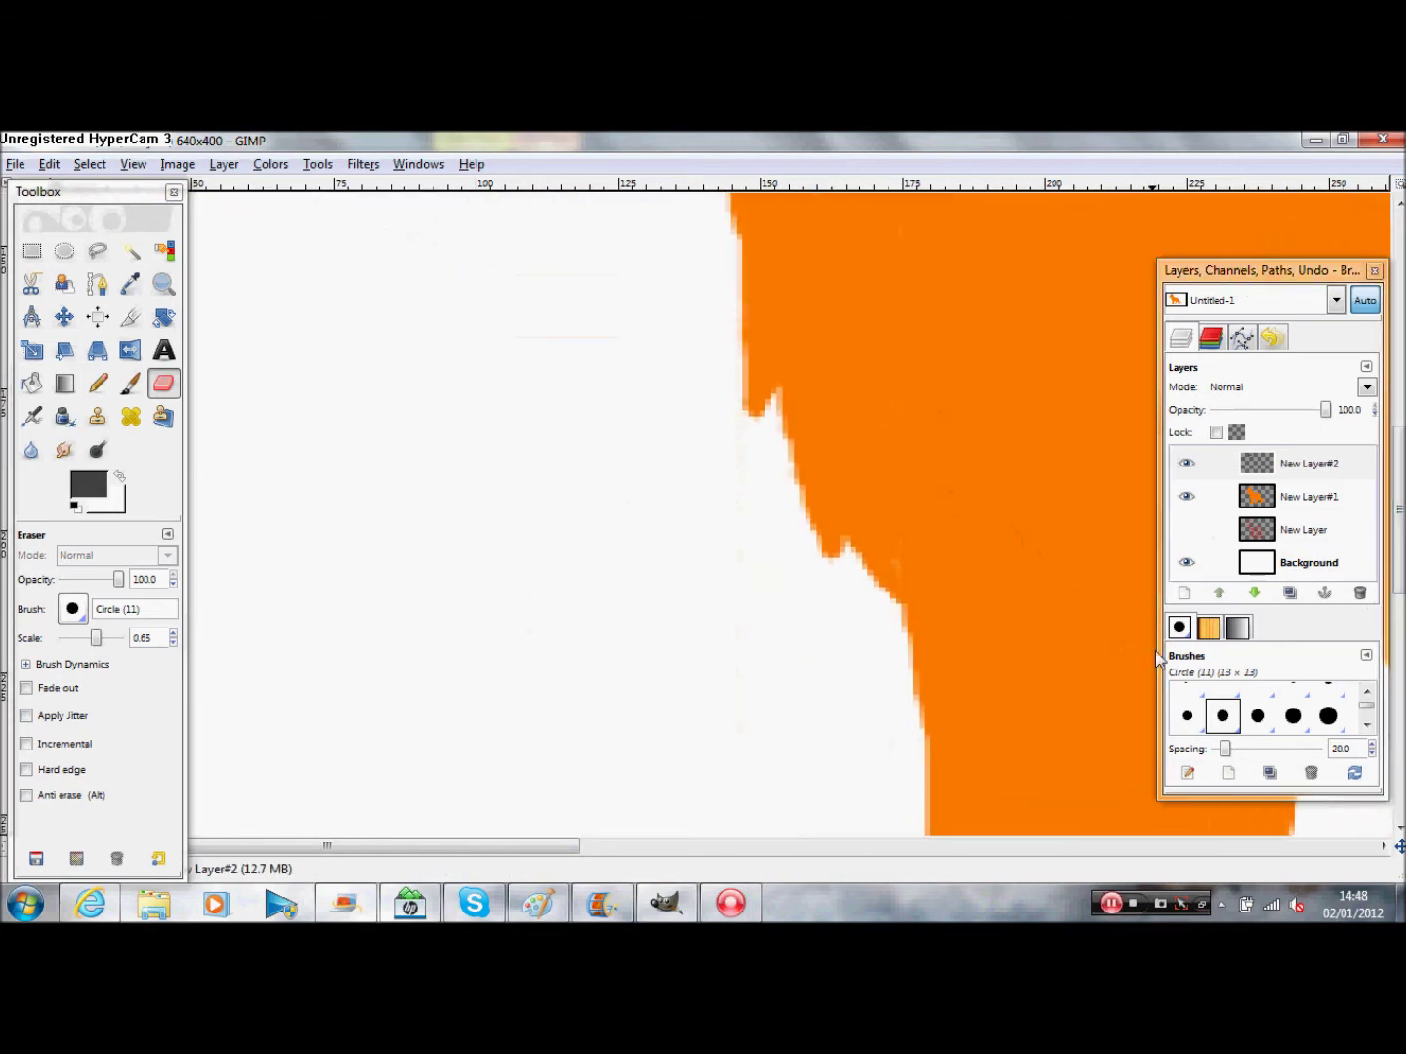
pyautogui.click(1288, 506)
pyautogui.click(163, 283)
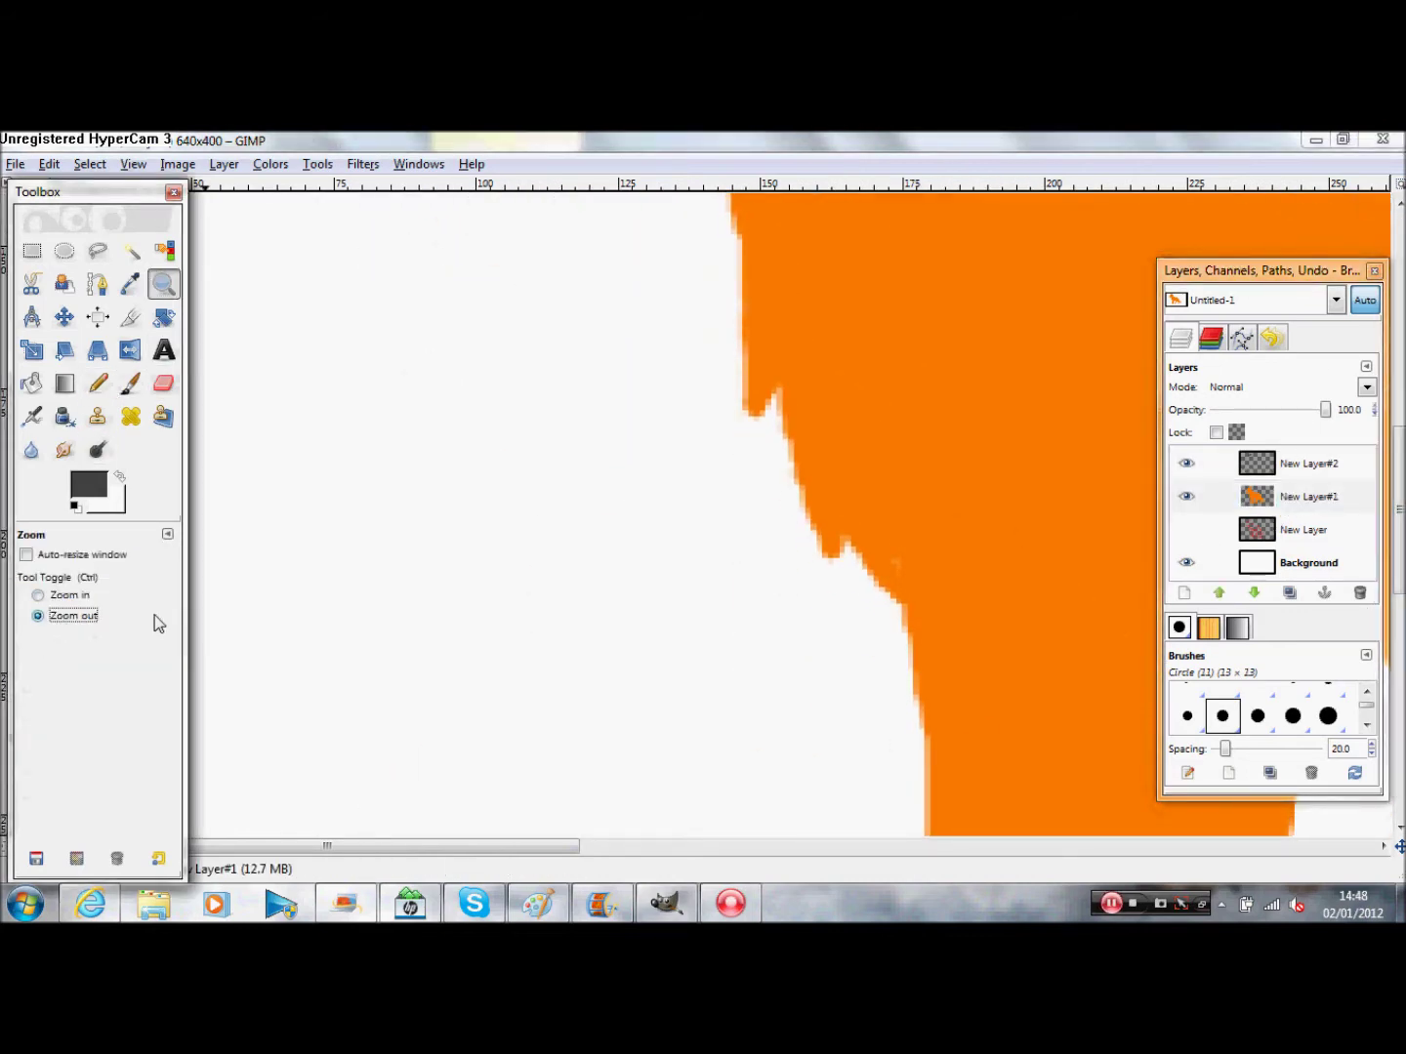
pyautogui.click(246, 607)
pyautogui.click(246, 607)
pyautogui.click(252, 604)
pyautogui.click(259, 602)
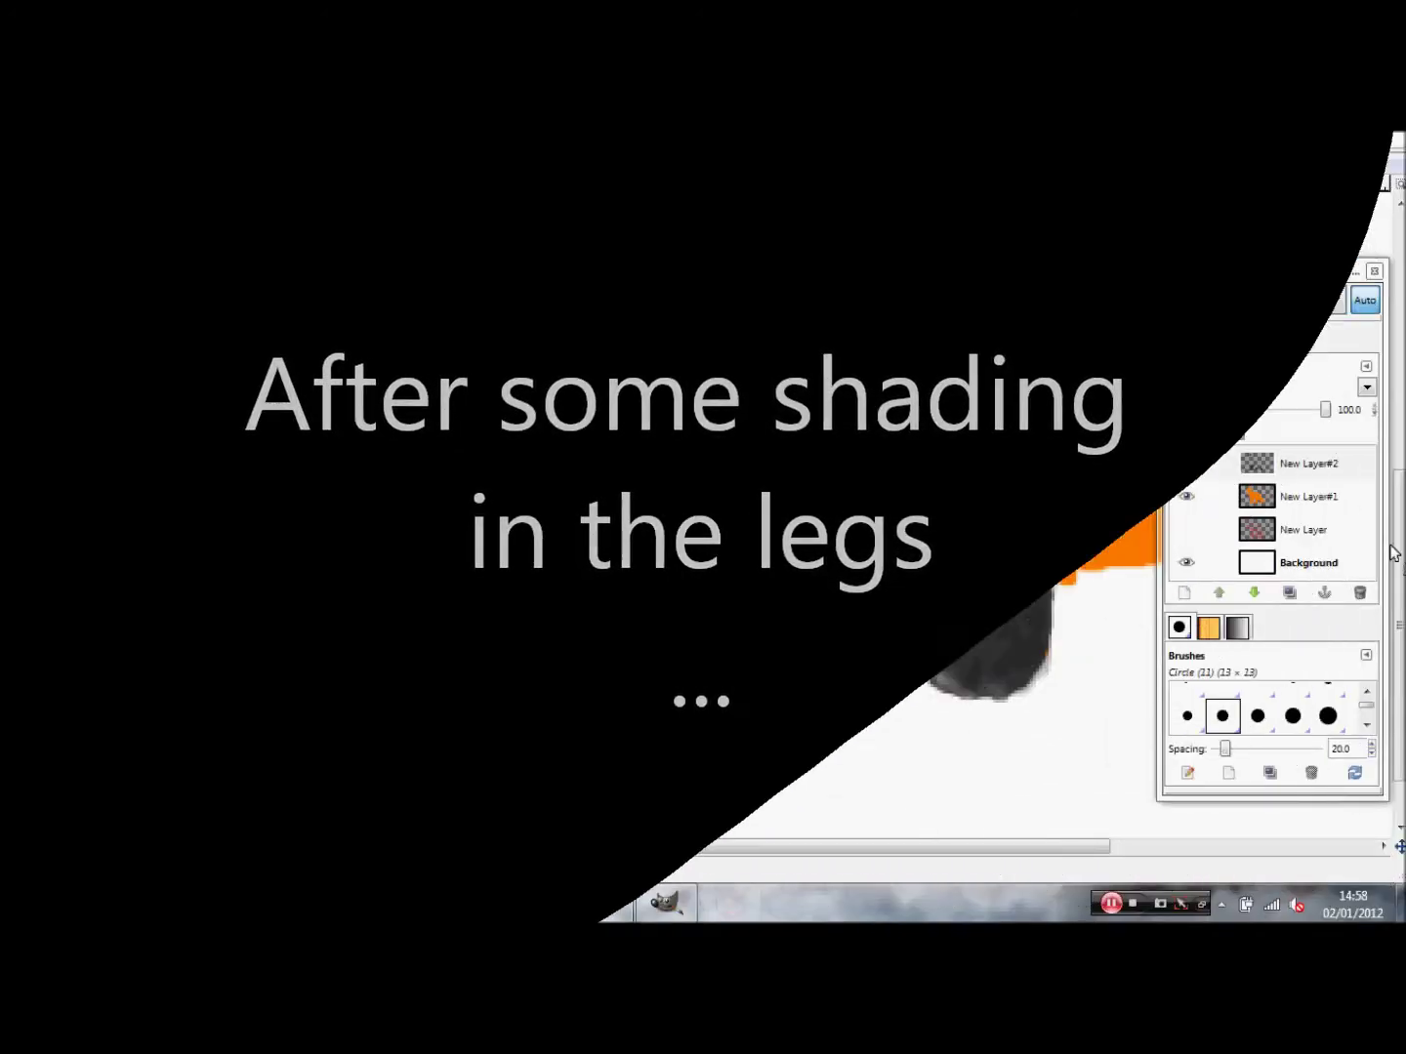
# Step: Airbrush red shading on New Layer#1 at scale 0.65 along the wolf's chest, shoulder, belly and nearer hind-leg edges
pyautogui.moveTo(1400, 532); pyautogui.dragTo(1400, 304)
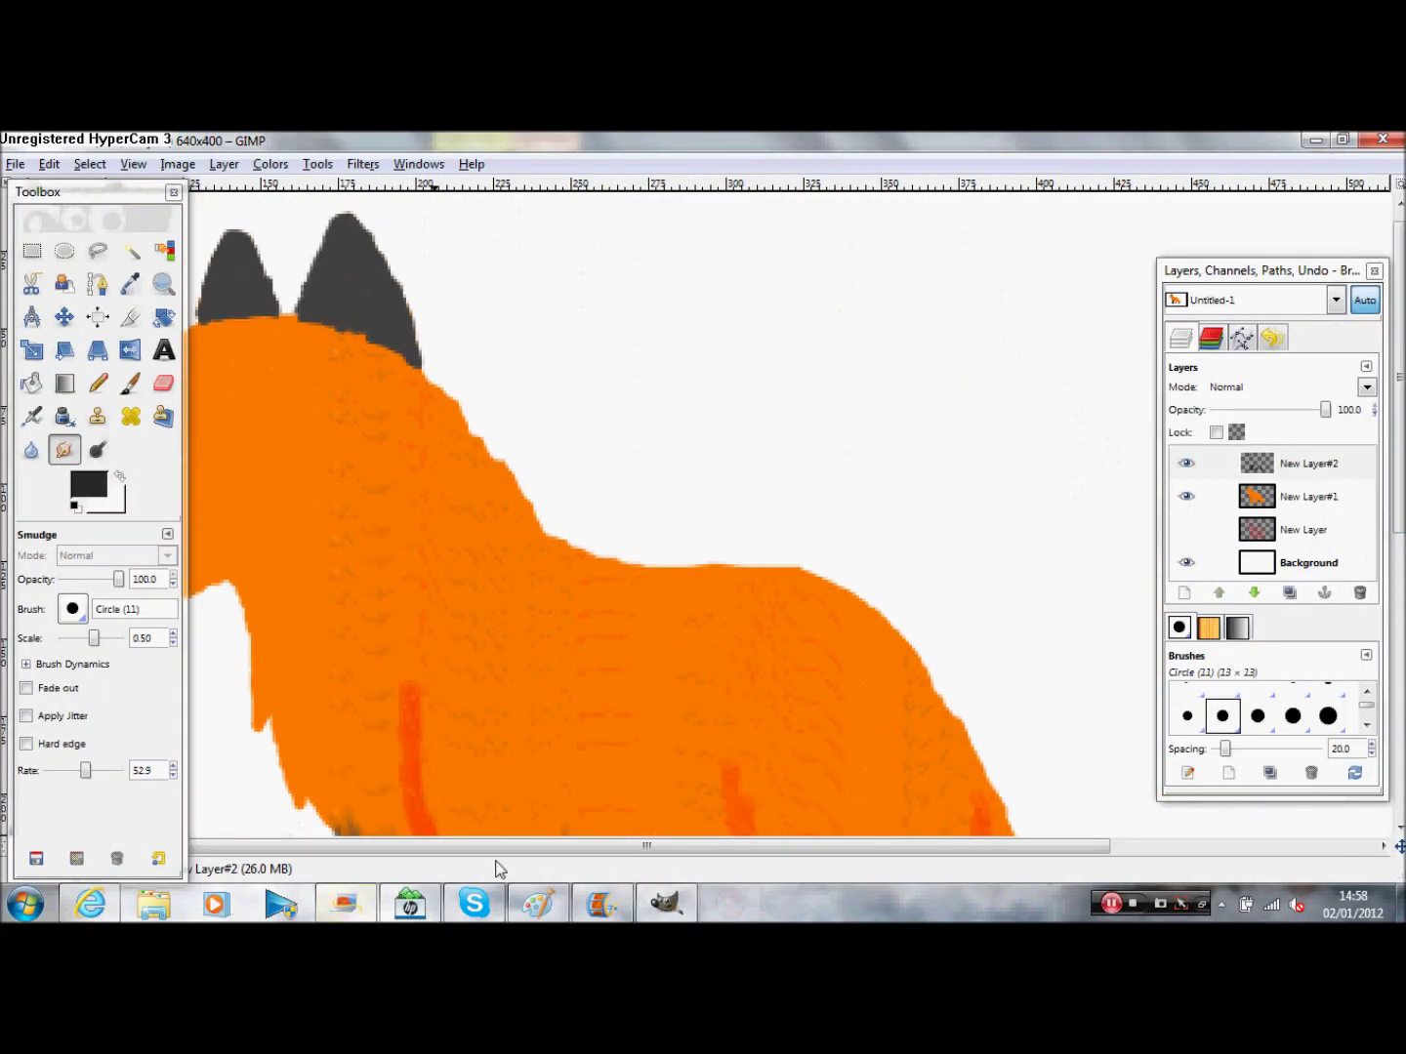
pyautogui.moveTo(496, 846); pyautogui.dragTo(346, 847)
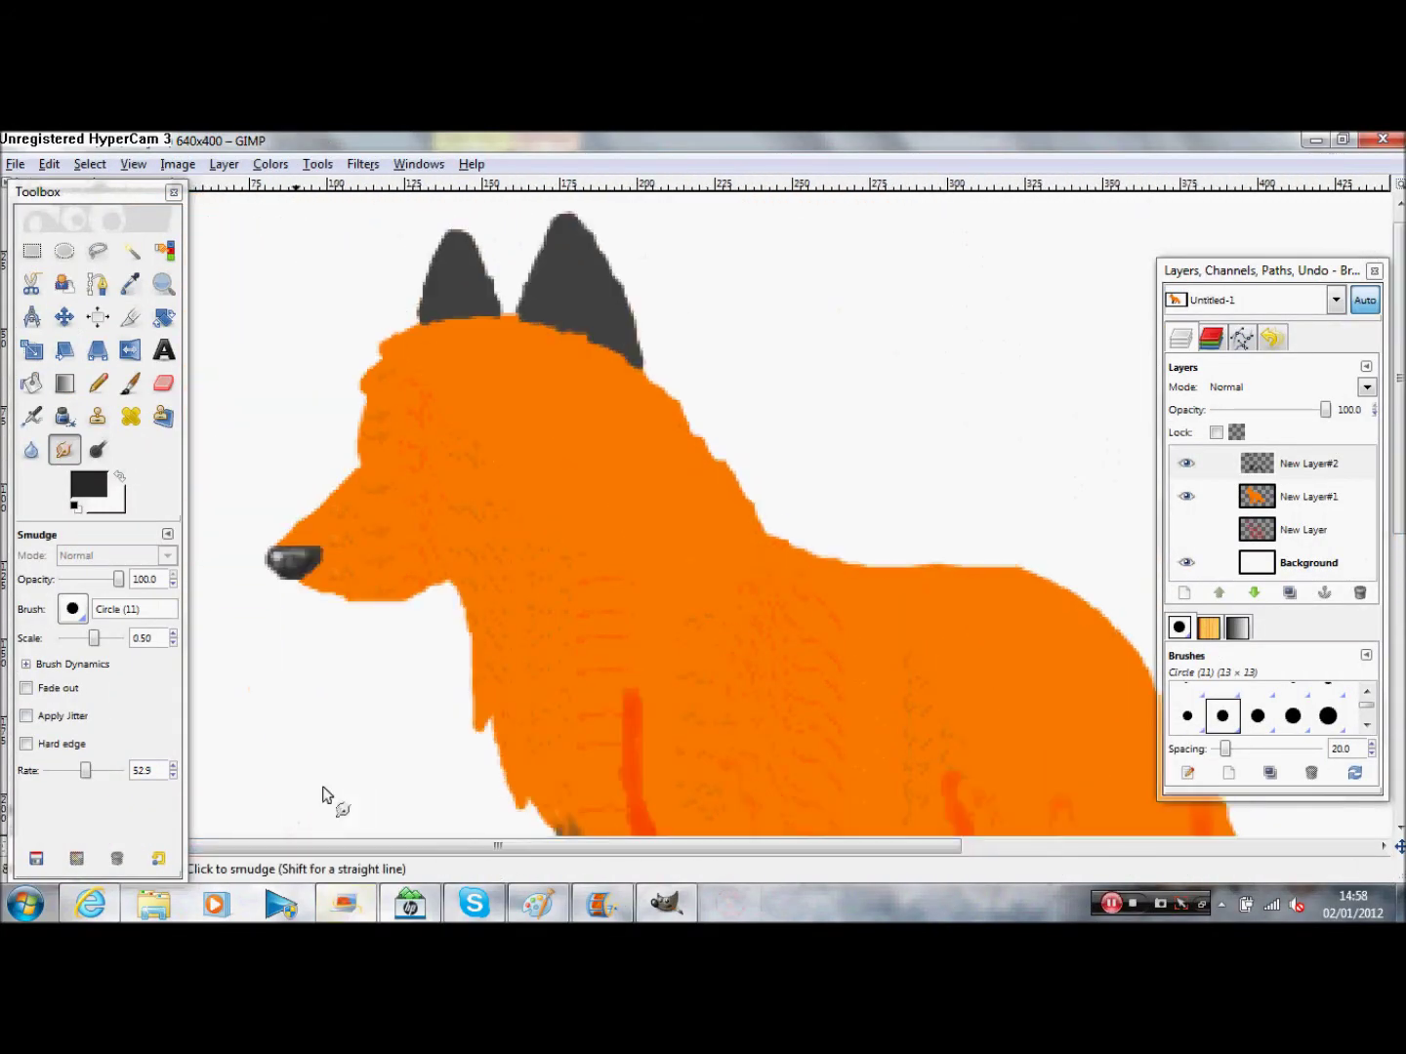
pyautogui.click(1269, 496)
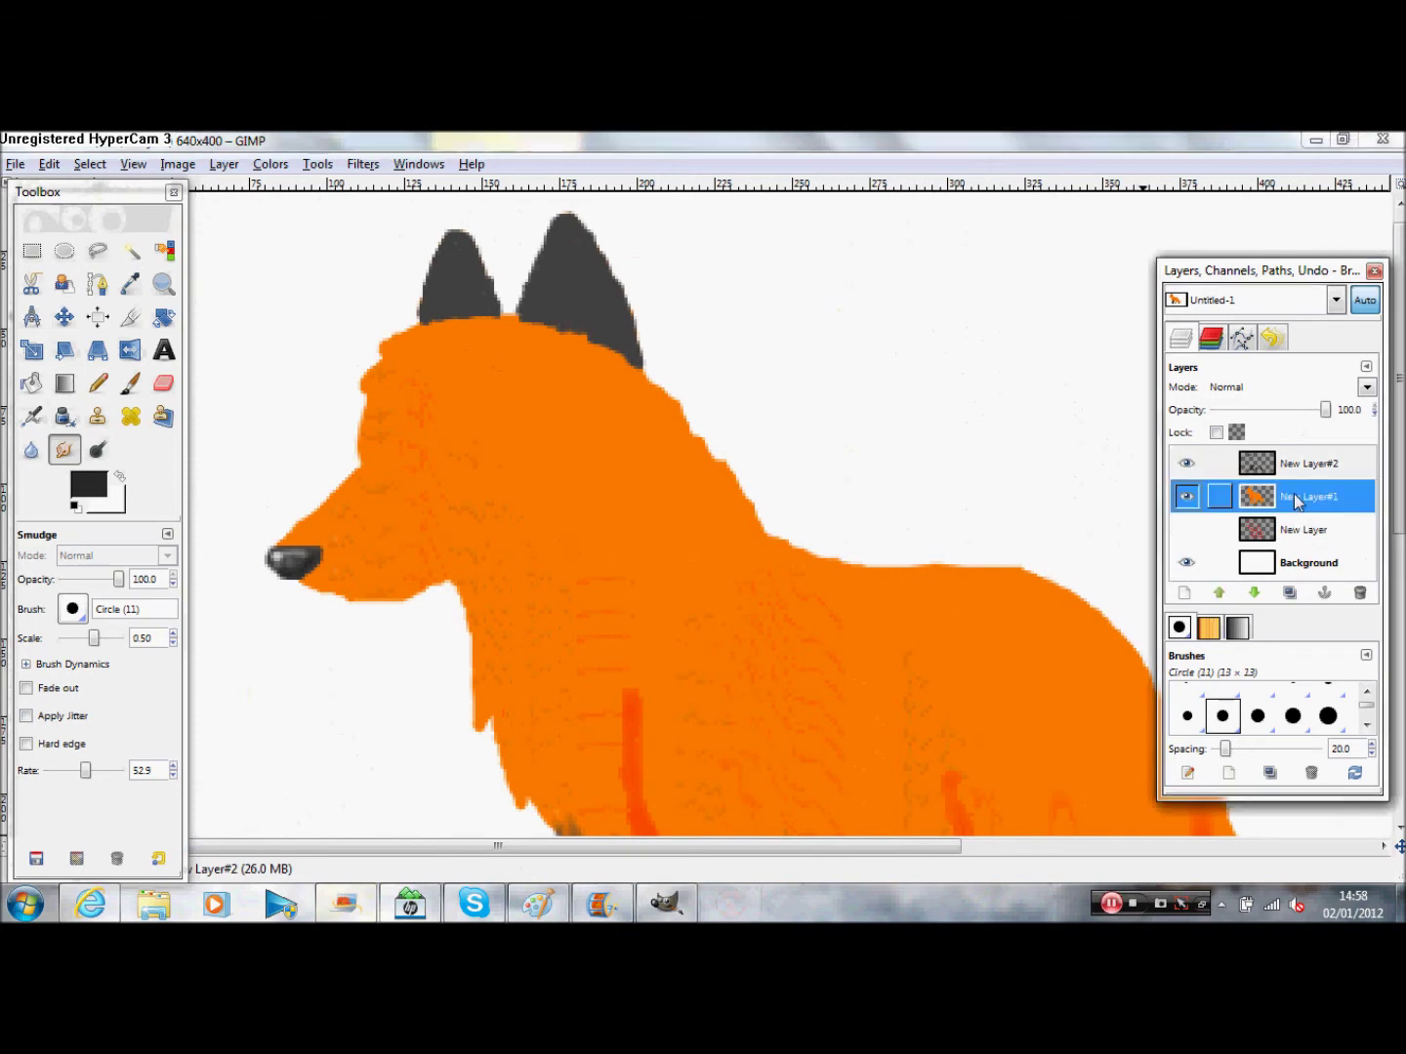
pyautogui.scroll(-5, 683, 508)
pyautogui.click(33, 416)
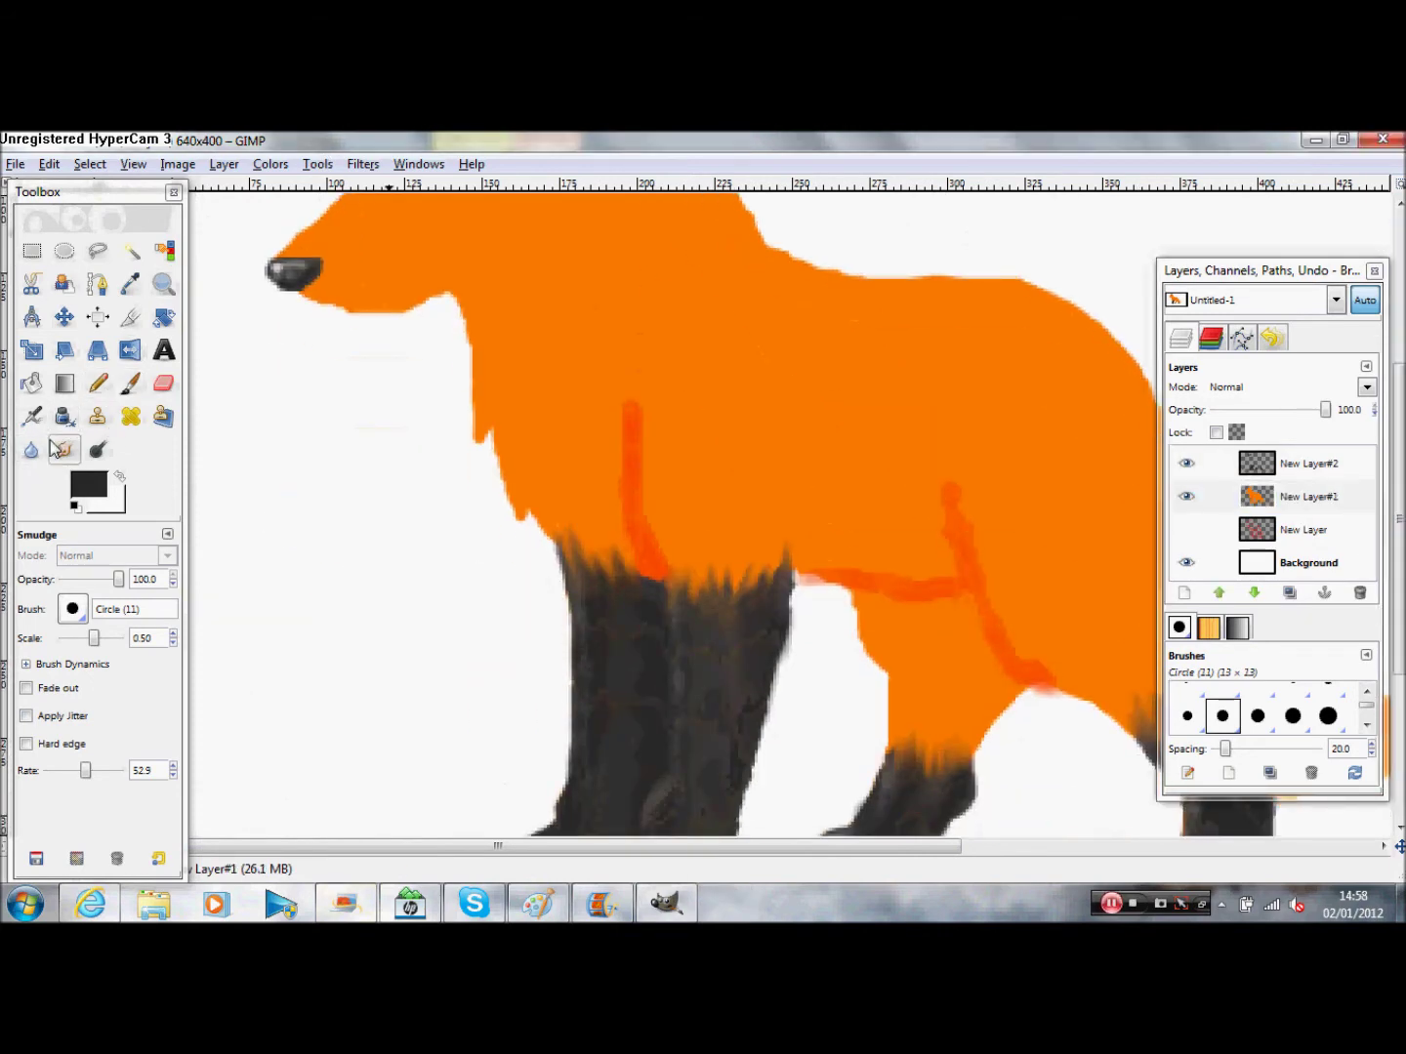
pyautogui.click(88, 484)
pyautogui.click(276, 402)
pyautogui.click(398, 445)
pyautogui.moveTo(623, 405); pyautogui.dragTo(635, 435)
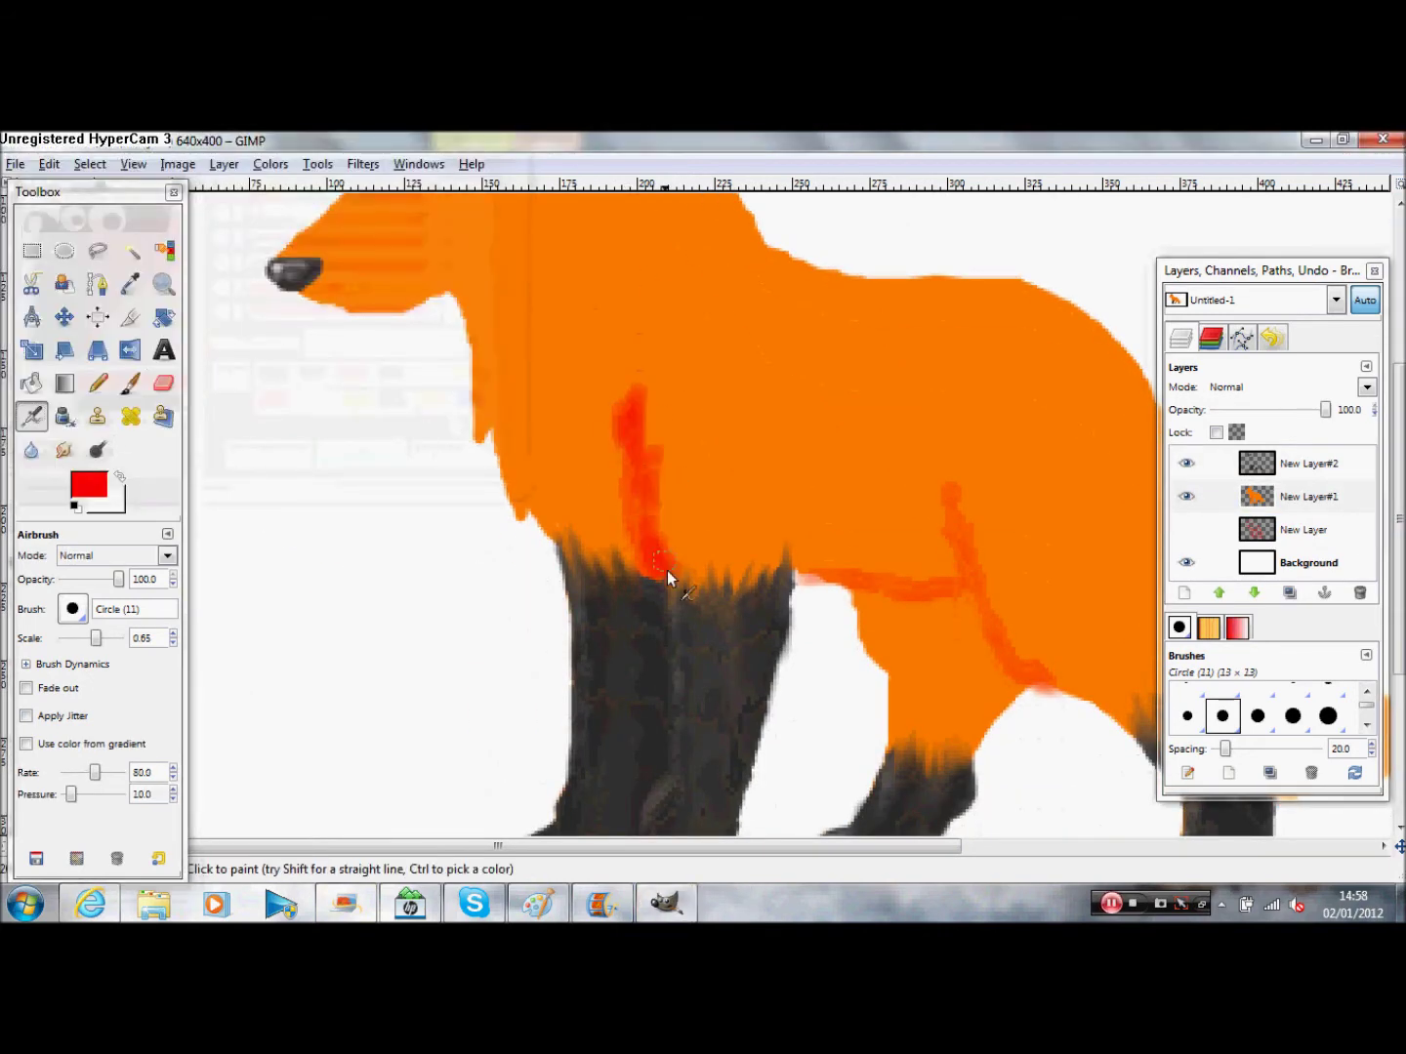
pyautogui.moveTo(787, 551); pyautogui.dragTo(743, 585)
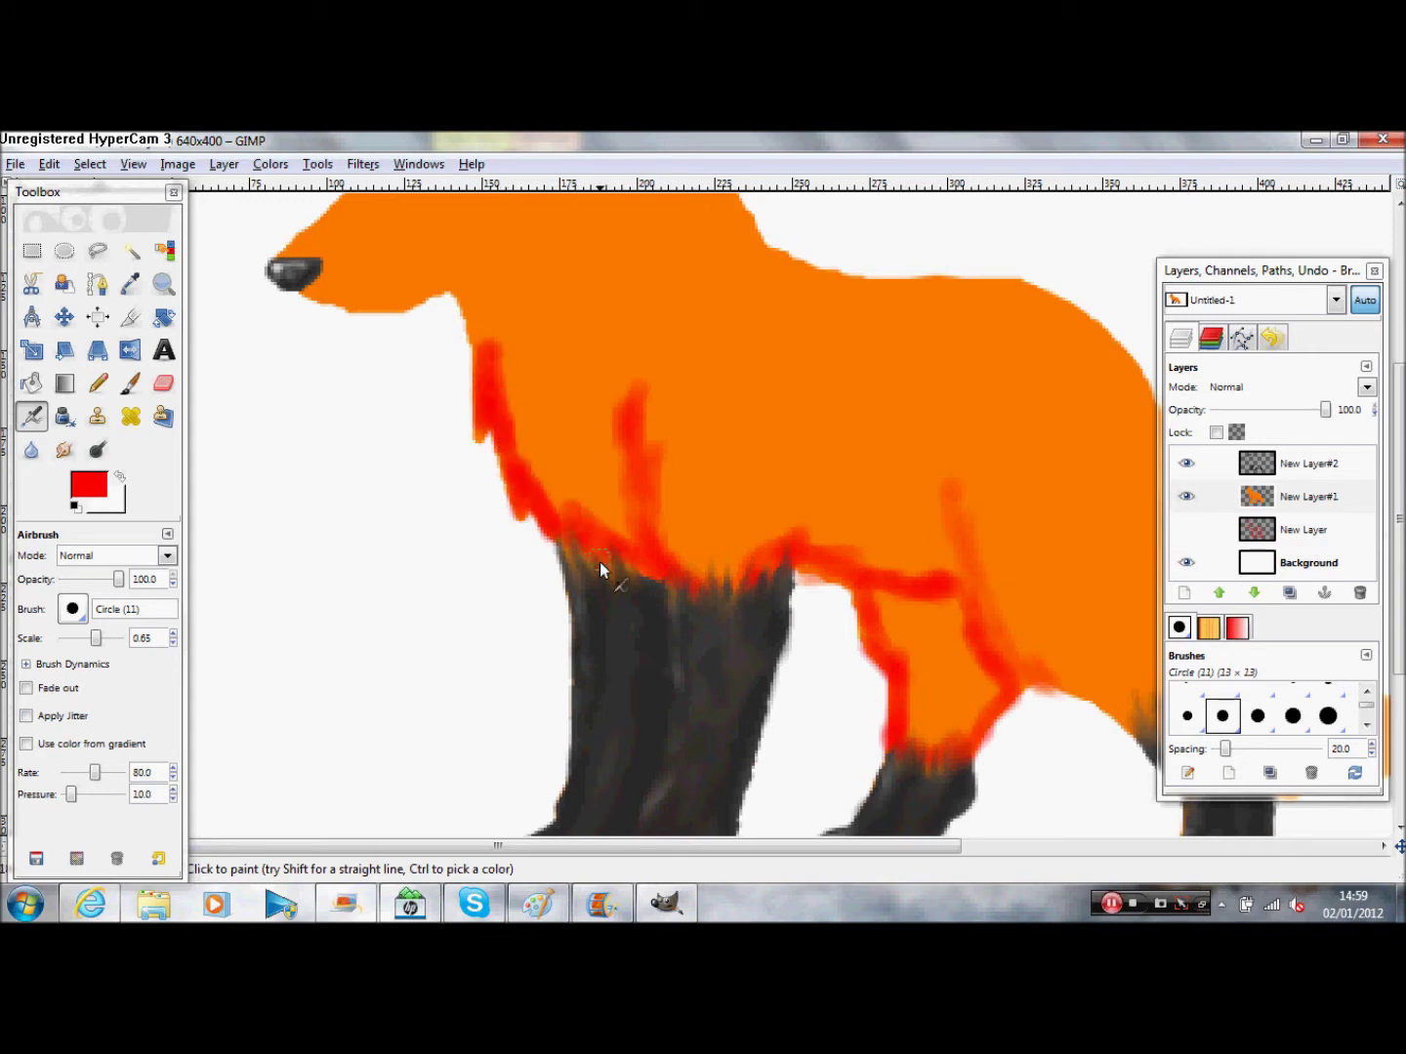
# Step: Erase the dark fur tufts along the top front of the front leg on New Layer#2
pyautogui.click(1321, 465)
pyautogui.click(162, 382)
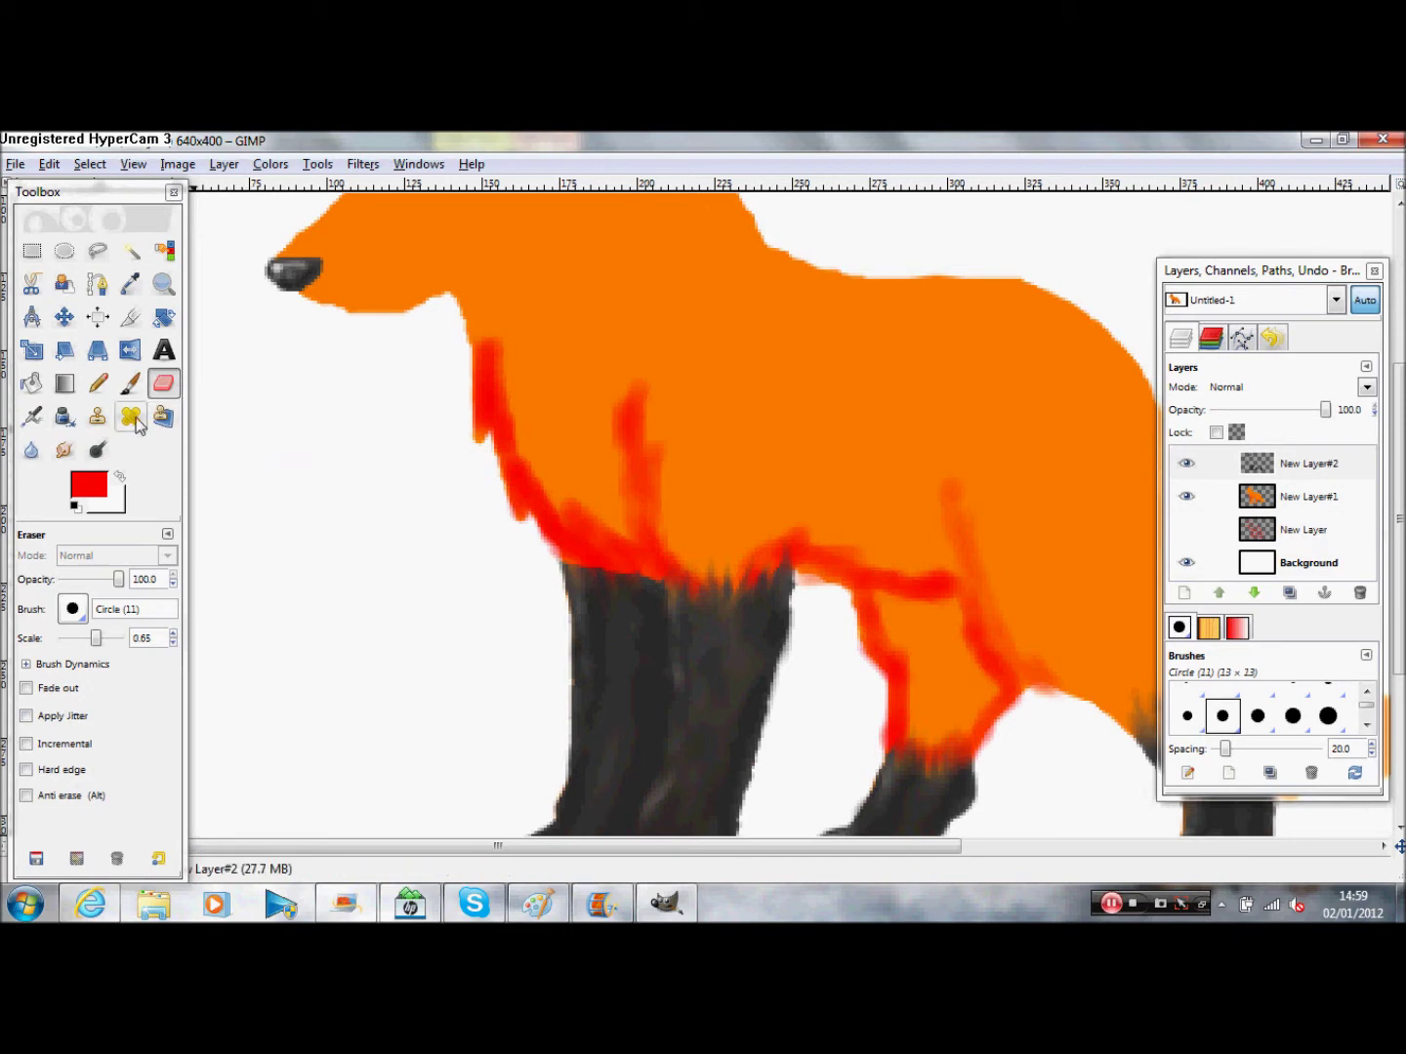
# Step: Airbrush red shading around the wolf's forehead, muzzle, cheek, jaw and throat on New Layer#1
pyautogui.click(30, 416)
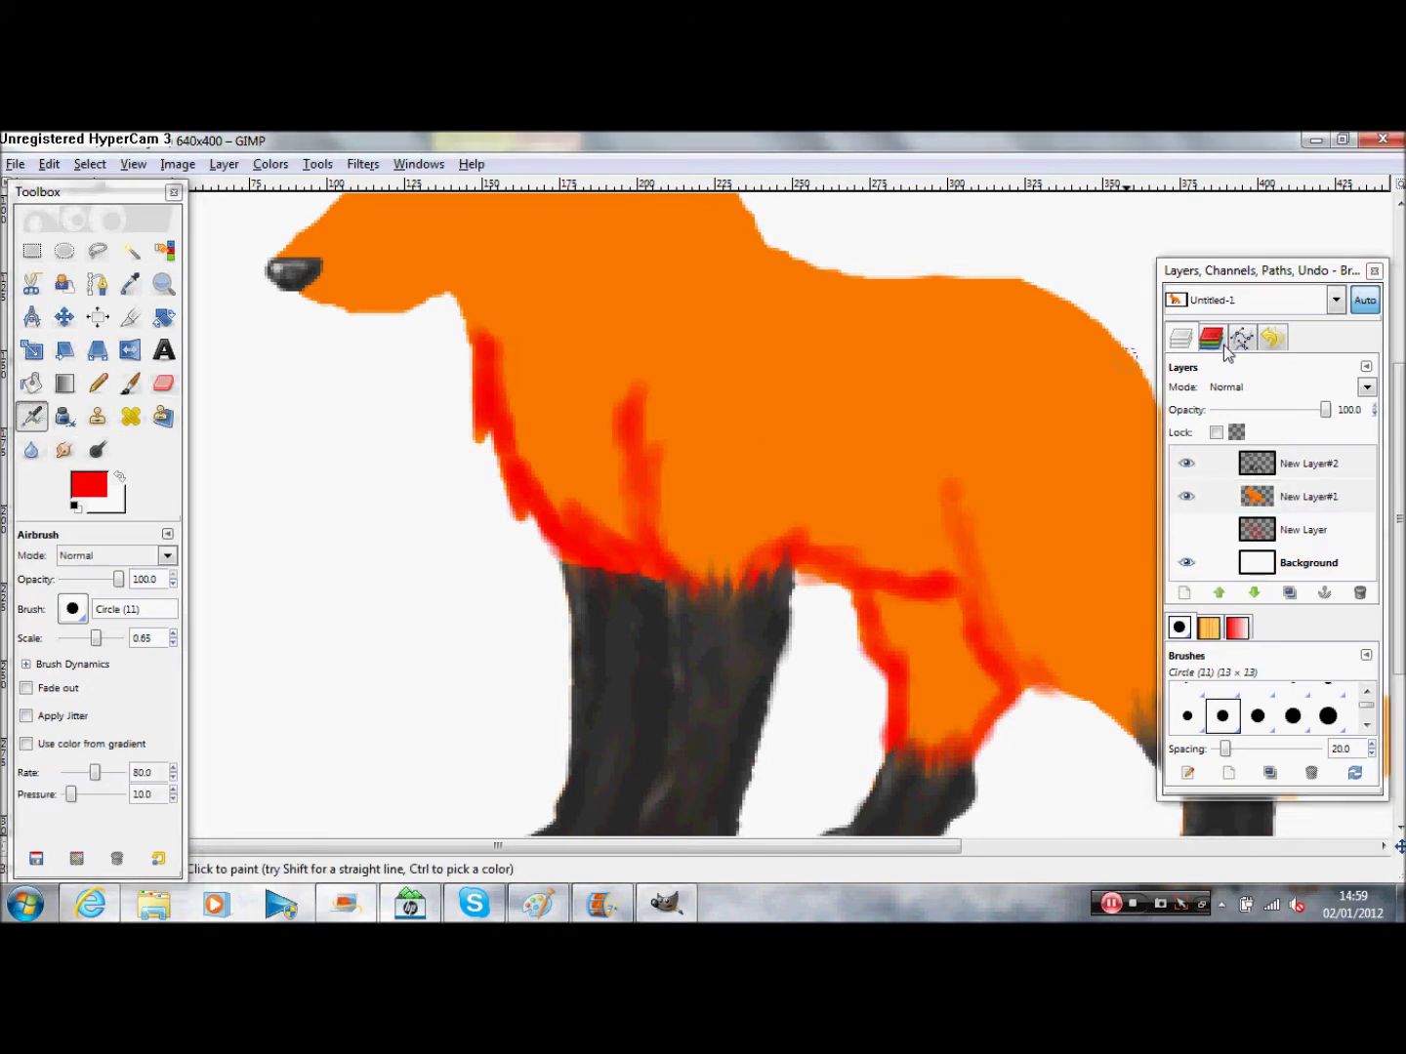
pyautogui.scroll(5, 770, 430)
pyautogui.moveTo(598, 342)
pyautogui.mouseDown()
pyautogui.moveTo(563, 308)
pyautogui.moveTo(453, 294)
pyautogui.moveTo(381, 351)
pyautogui.mouseUp()
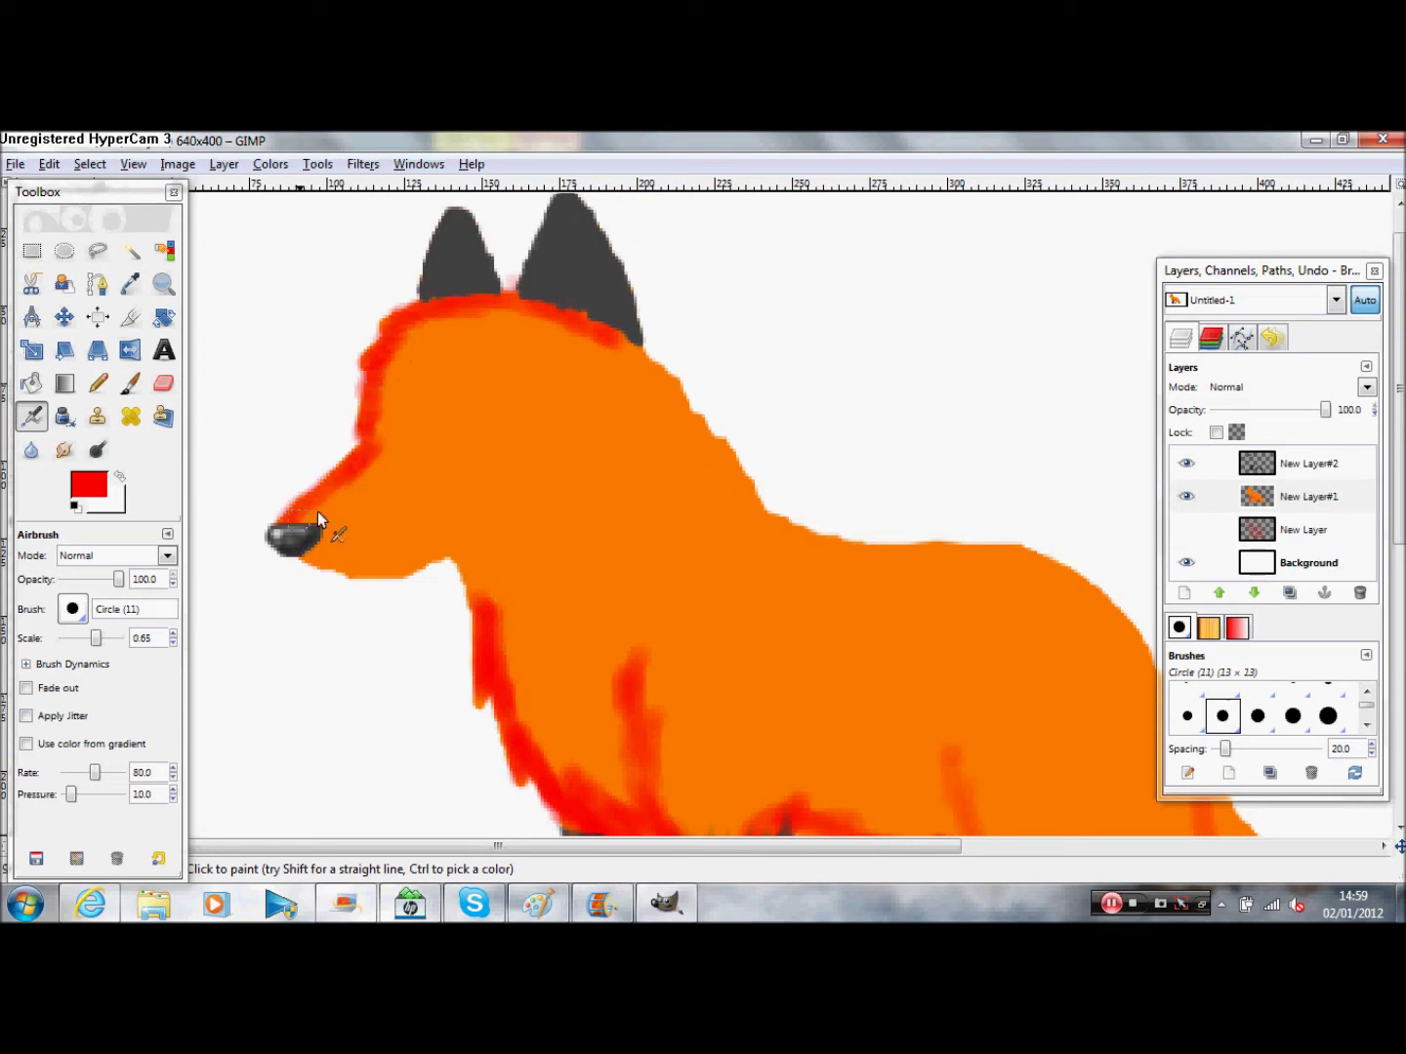
pyautogui.moveTo(643, 393)
pyautogui.mouseDown()
pyautogui.moveTo(628, 469)
pyautogui.moveTo(509, 550)
pyautogui.mouseUp()
pyautogui.moveTo(314, 565); pyautogui.dragTo(472, 588)
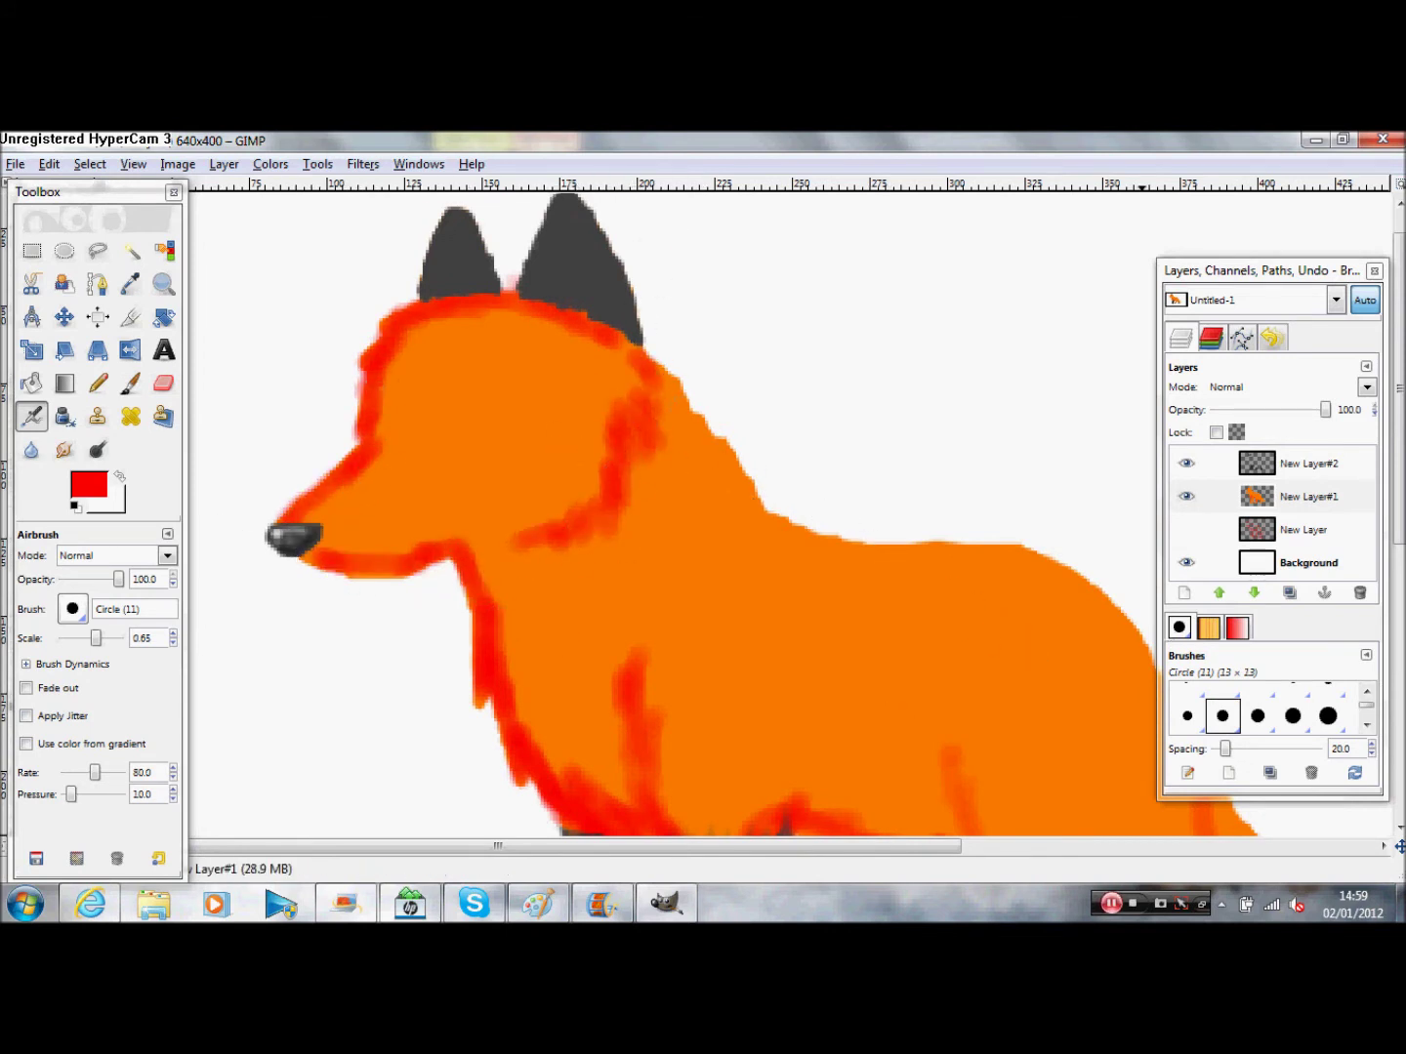
# Step: Airbrush red shading along the thigh, hindquarters, underside of the tail, rump and back
pyautogui.scroll(-5, 743, 469)
pyautogui.moveTo(952, 520)
pyautogui.mouseDown()
pyautogui.moveTo(994, 691)
pyautogui.moveTo(1129, 762)
pyautogui.mouseUp()
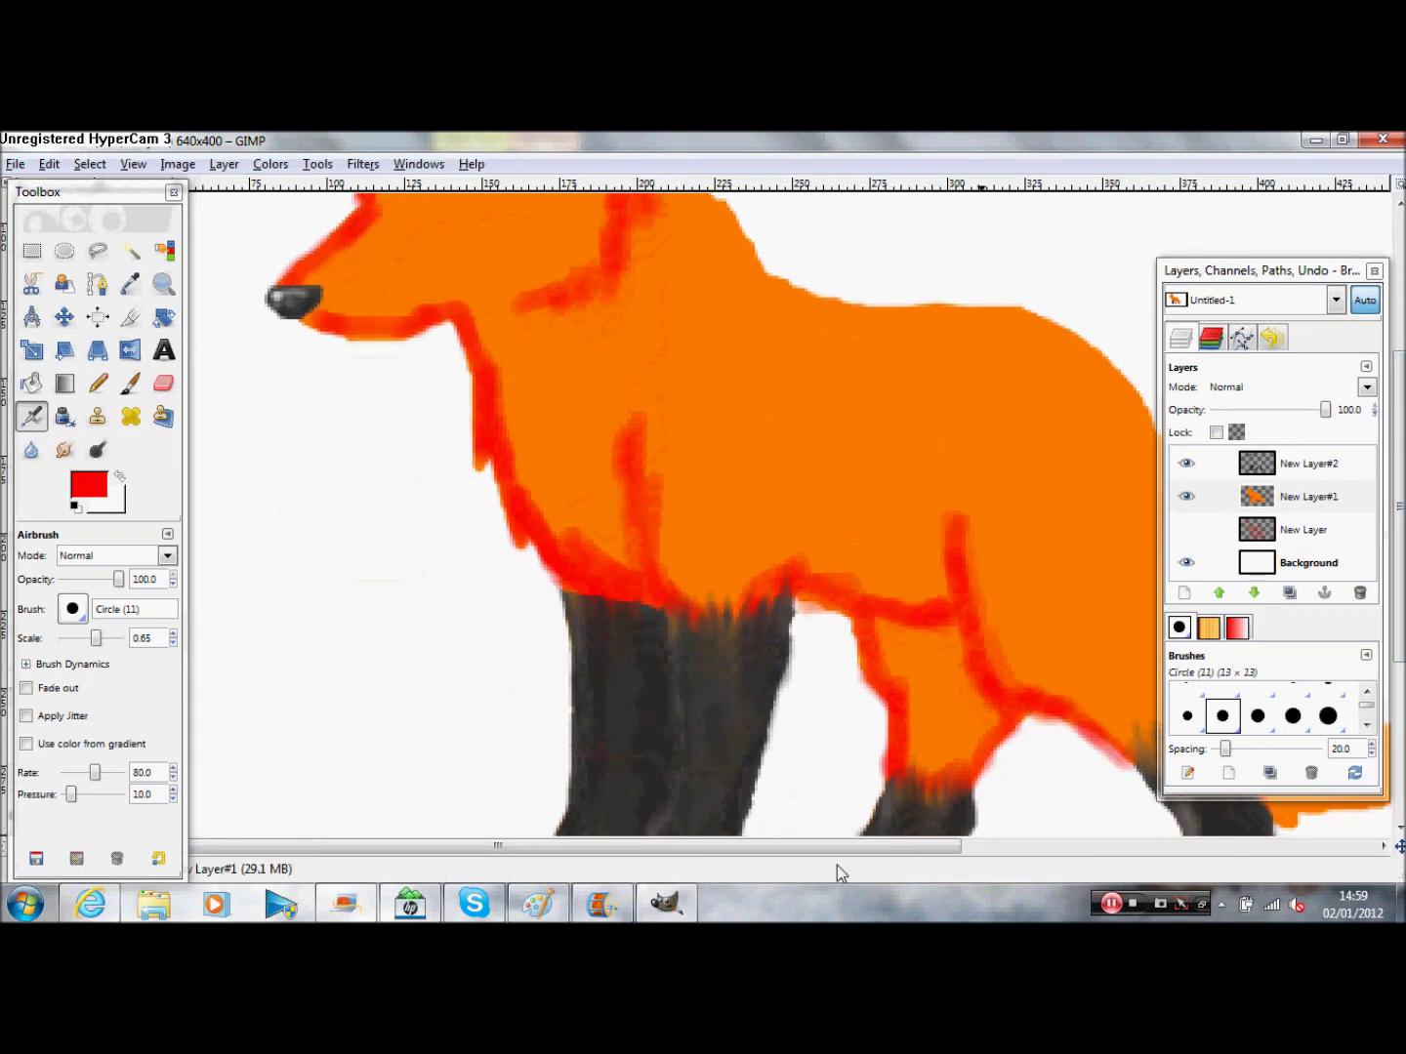
pyautogui.moveTo(849, 846); pyautogui.dragTo(1063, 882)
pyautogui.moveTo(910, 558)
pyautogui.mouseDown()
pyautogui.moveTo(882, 649)
pyautogui.moveTo(942, 792)
pyautogui.moveTo(984, 815)
pyautogui.moveTo(1036, 795)
pyautogui.mouseUp()
pyautogui.moveTo(864, 453)
pyautogui.mouseDown()
pyautogui.moveTo(841, 409)
pyautogui.moveTo(674, 305)
pyautogui.moveTo(426, 267)
pyautogui.mouseUp()
# Step: Smudge the red shoulder streak with the Smudge tool at scale 1.24
pyautogui.click(163, 383)
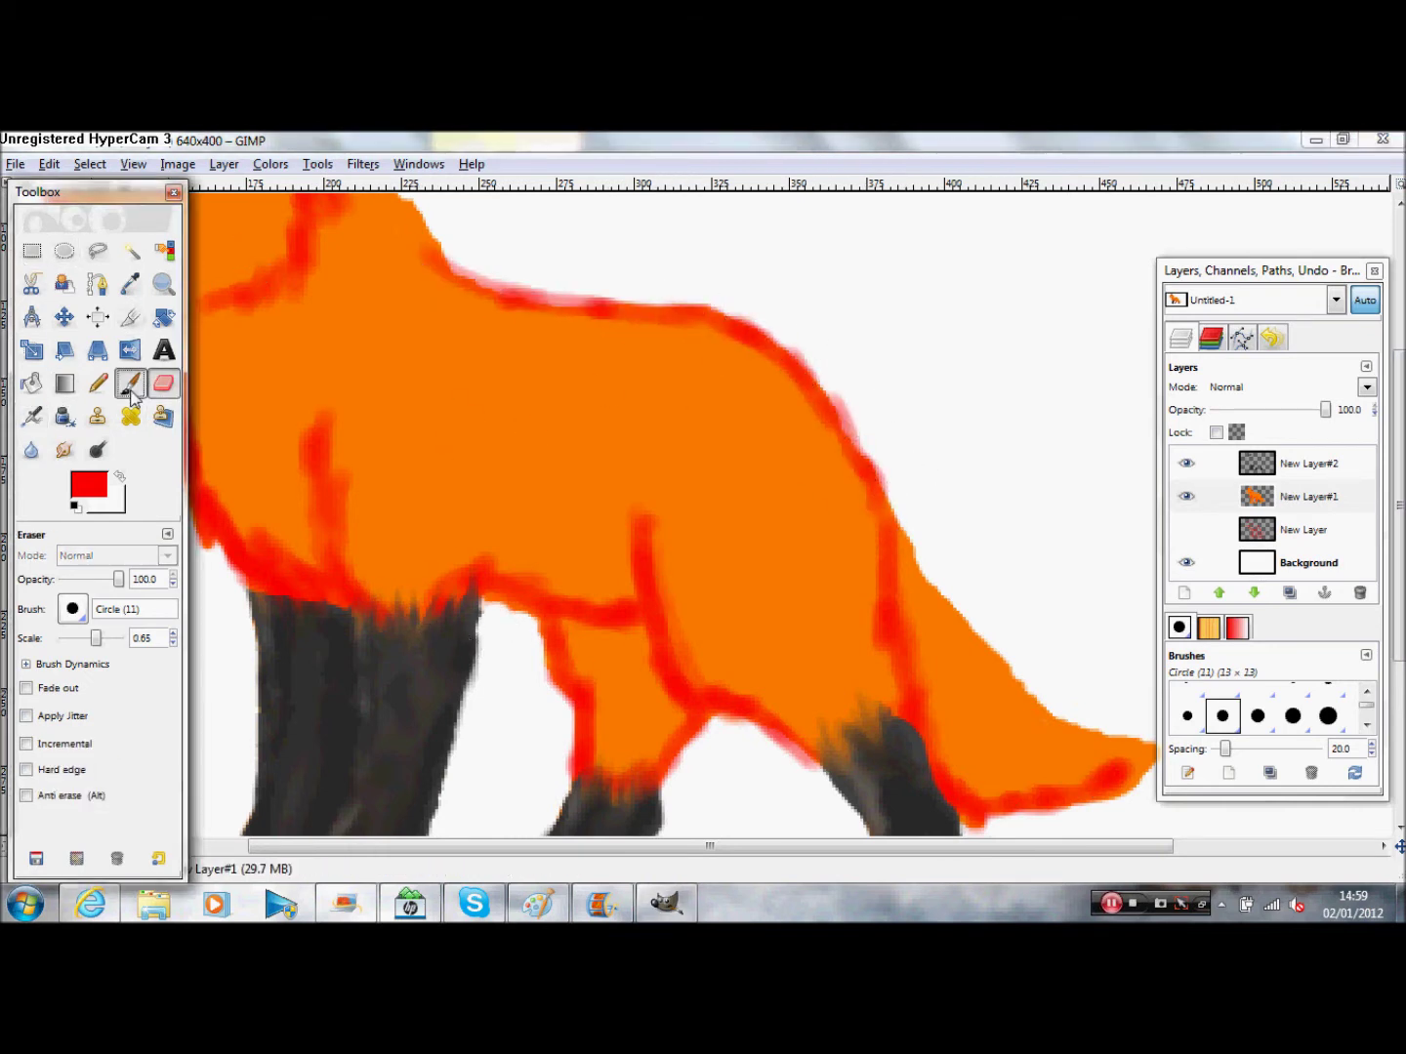
pyautogui.click(64, 449)
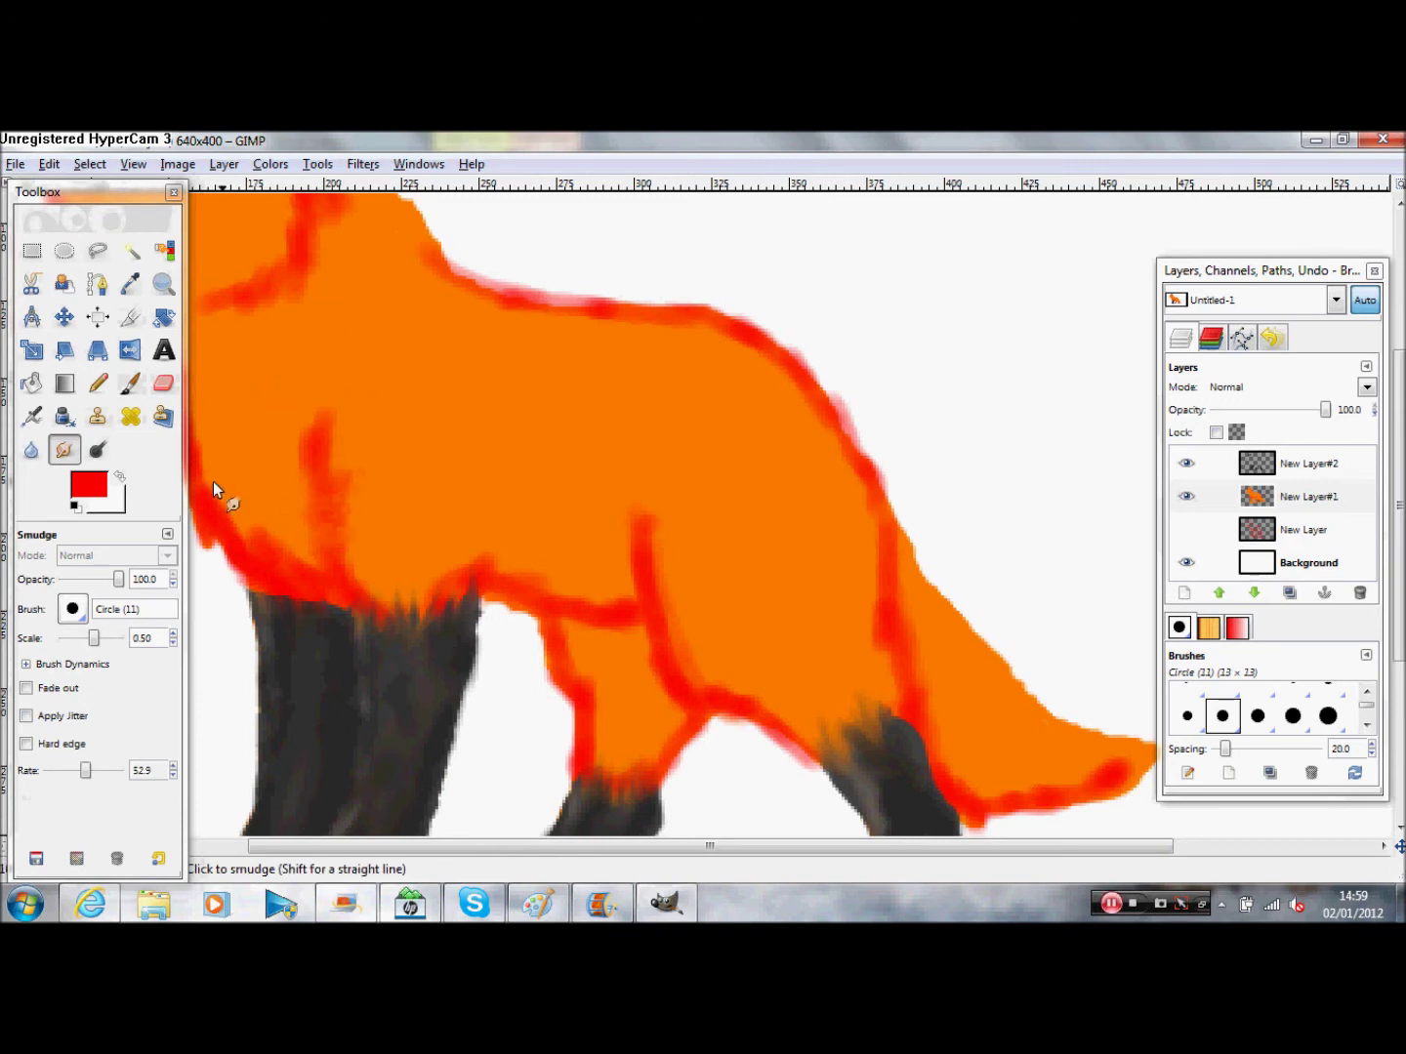
pyautogui.moveTo(96, 638); pyautogui.dragTo(106, 639)
pyautogui.moveTo(339, 449); pyautogui.dragTo(359, 503)
# Step: Airbrush soft red fur strokes over the chest and shoulder at rate 48.1 and opacity 37.7
pyautogui.click(31, 416)
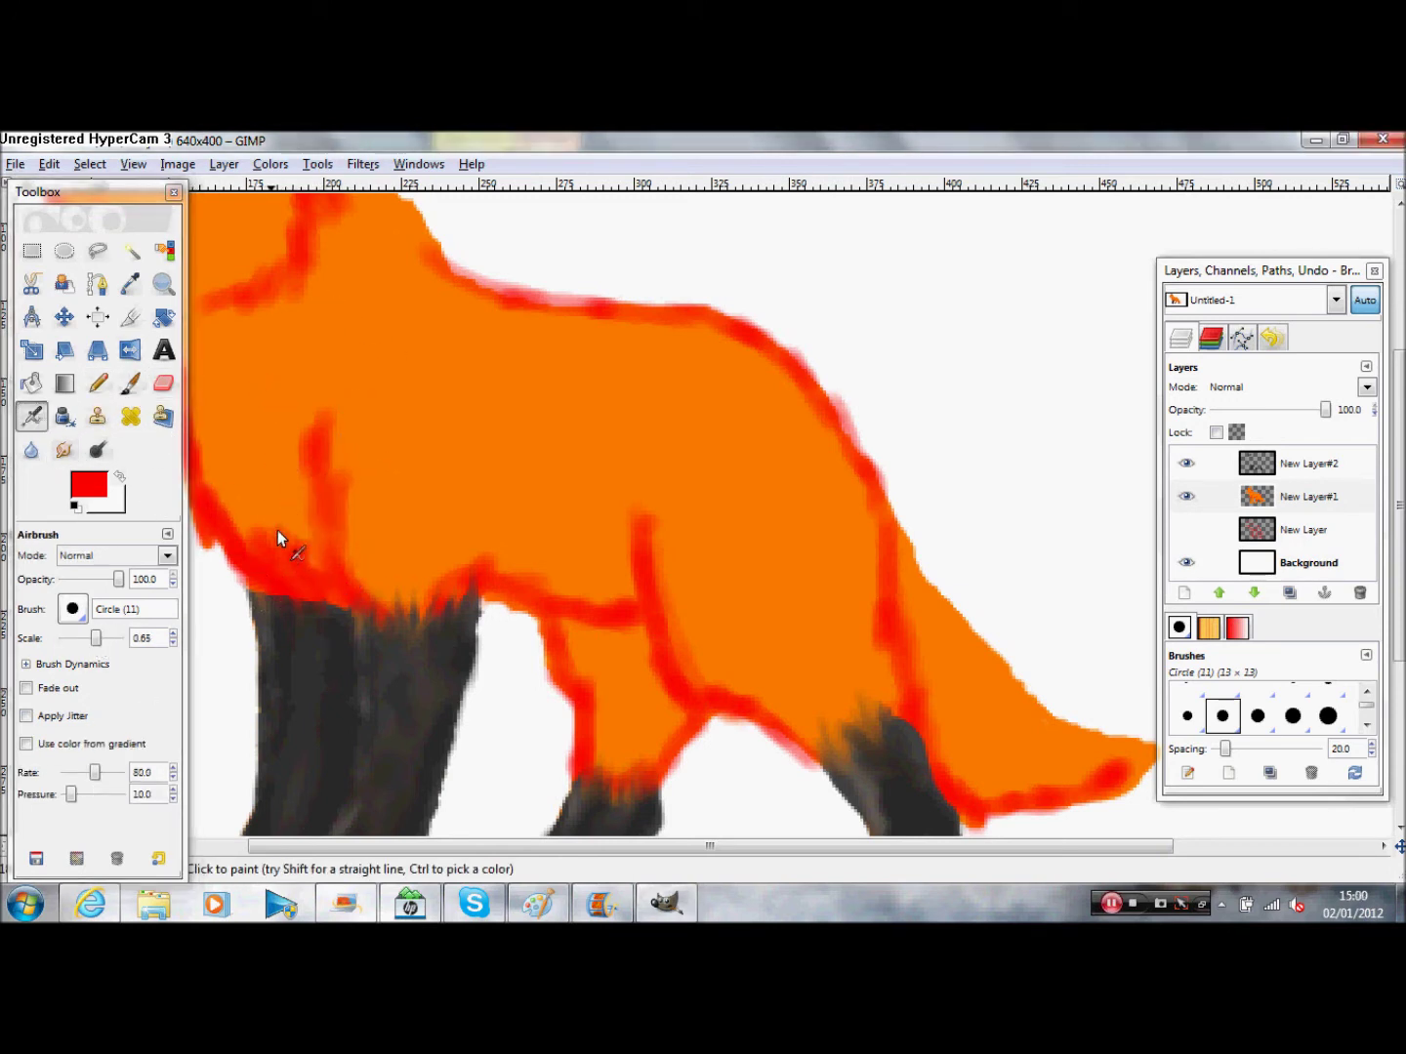
pyautogui.moveTo(95, 773); pyautogui.dragTo(84, 772)
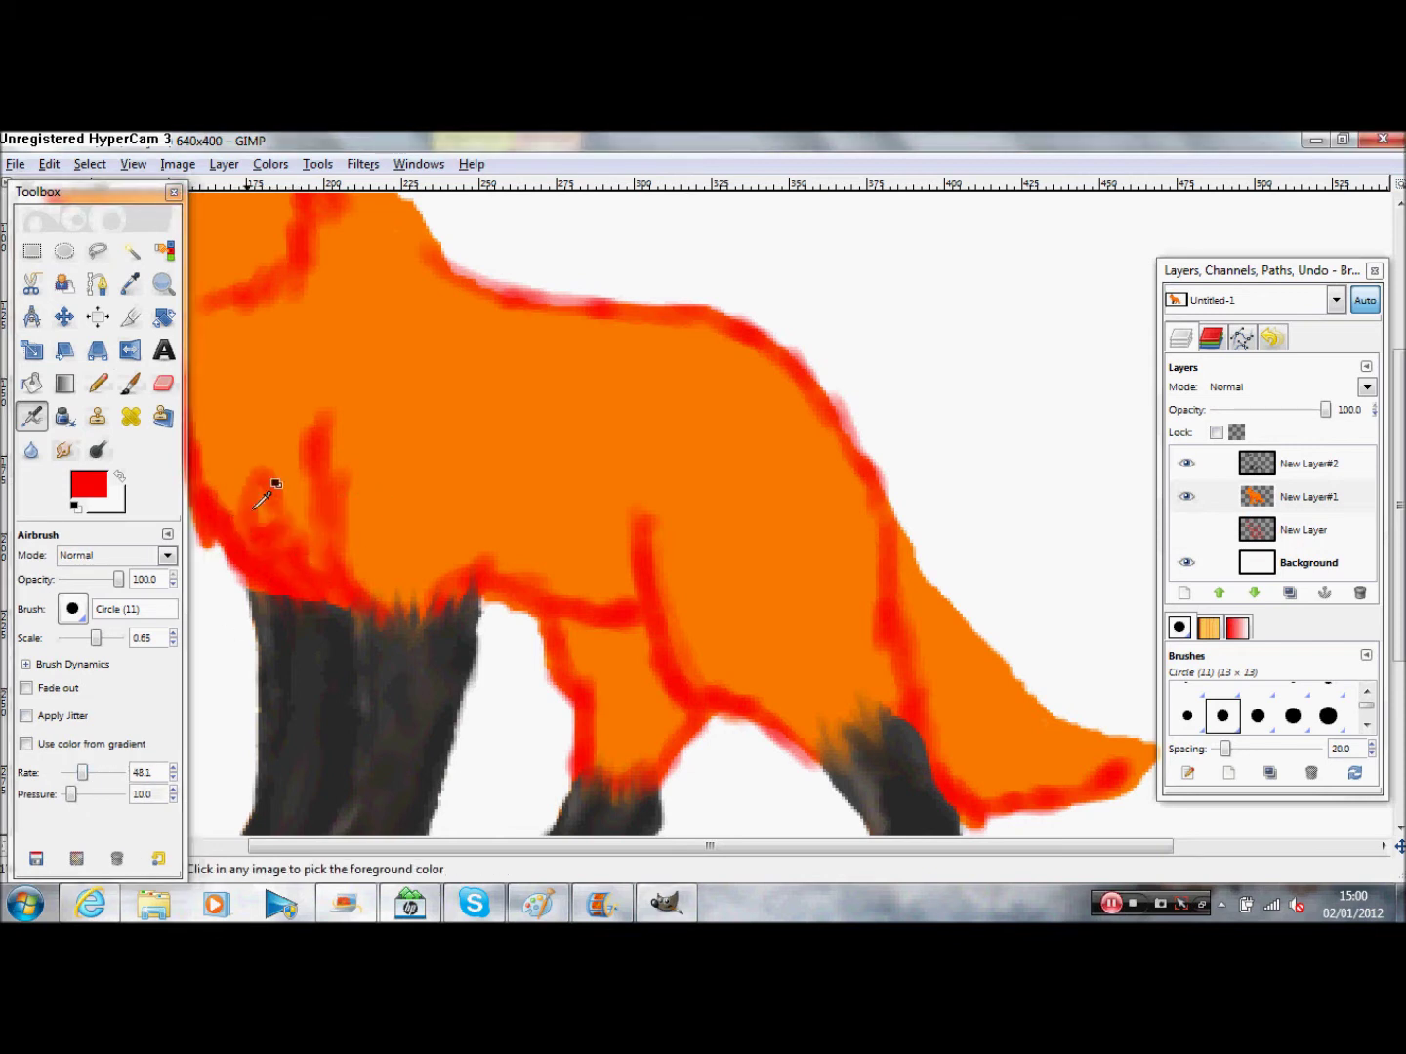
pyautogui.moveTo(116, 575); pyautogui.dragTo(84, 579)
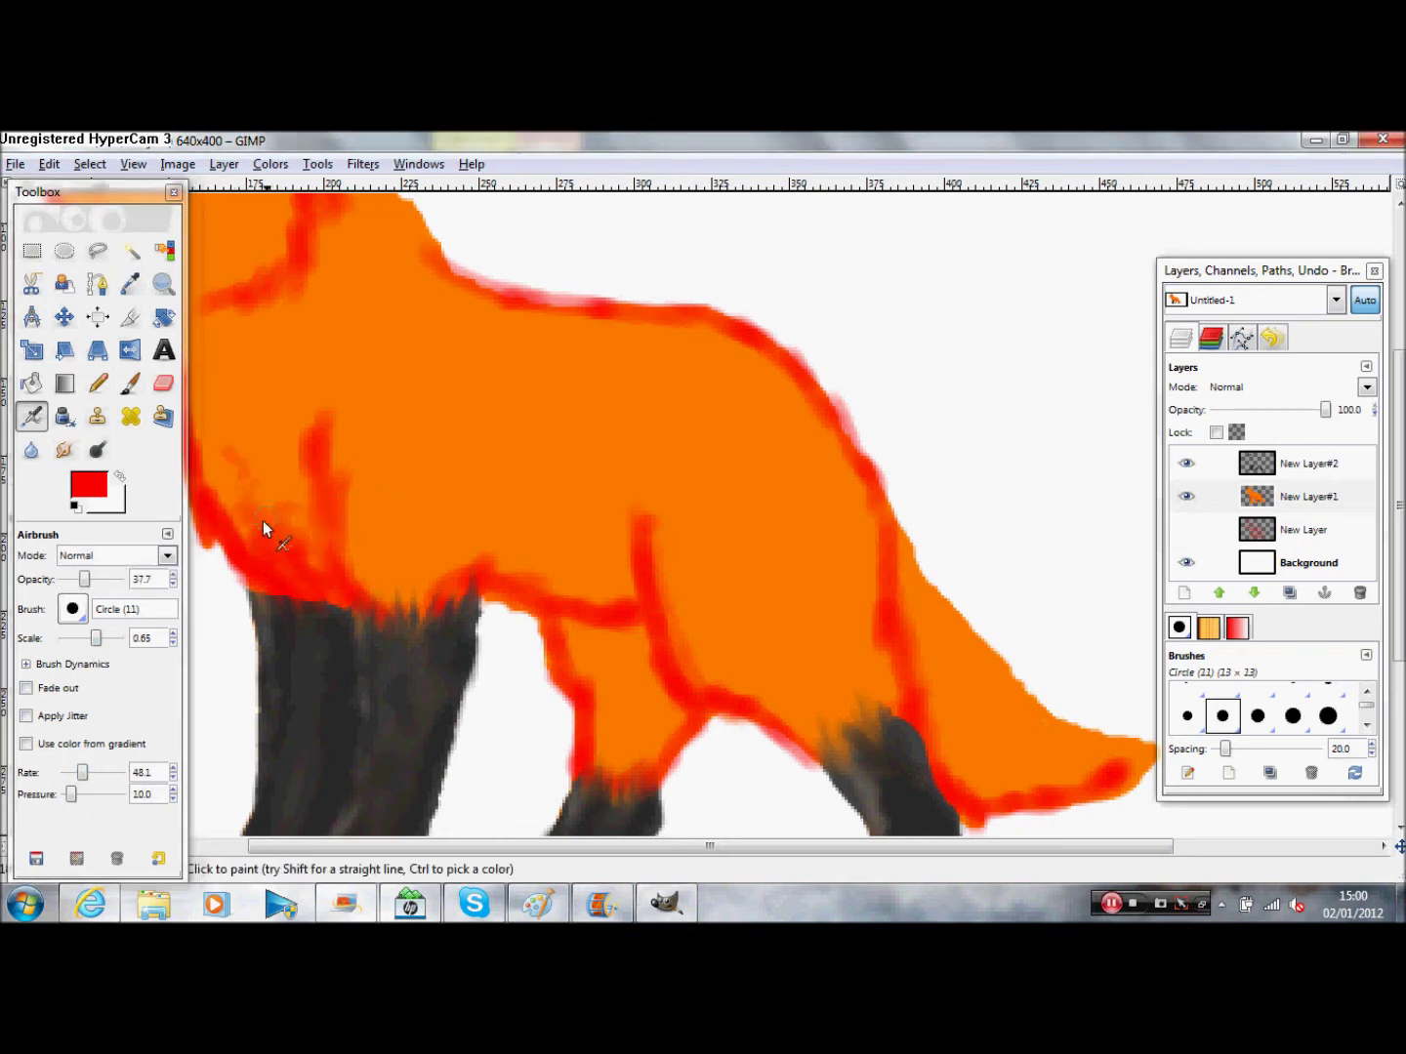
pyautogui.moveTo(239, 471); pyautogui.dragTo(294, 497)
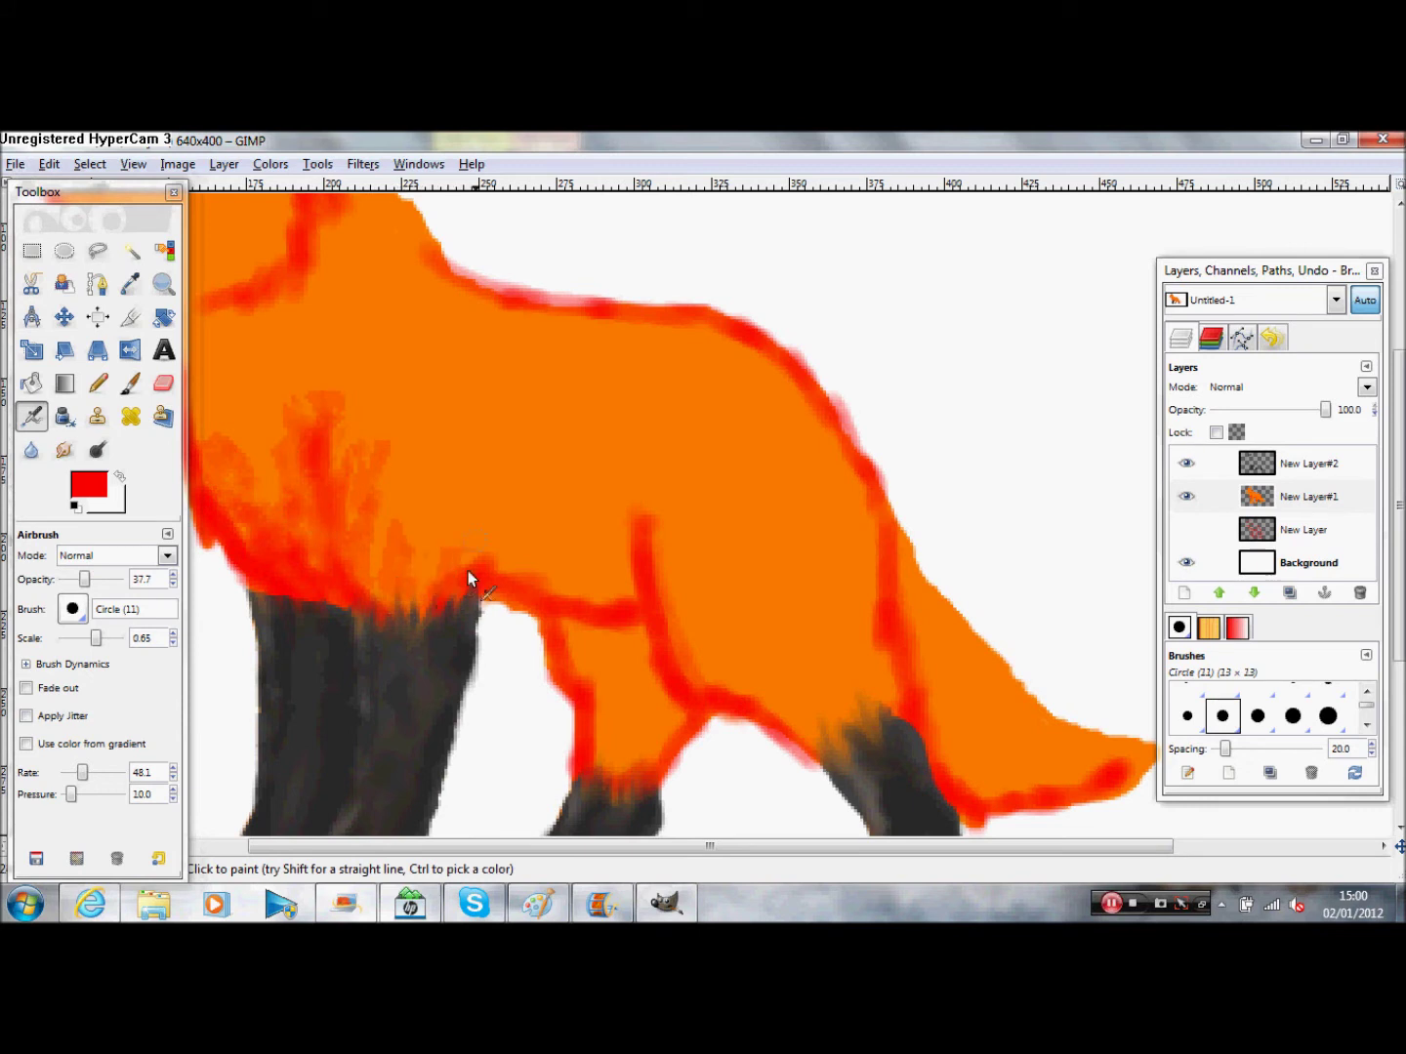
# Step: Airbrush faint red shading onto the thigh, hind leg, rump and neck
pyautogui.moveTo(638, 507); pyautogui.dragTo(653, 426)
pyautogui.moveTo(611, 629)
pyautogui.mouseDown()
pyautogui.moveTo(674, 763)
pyautogui.moveTo(821, 706)
pyautogui.moveTo(825, 440)
pyautogui.mouseUp()
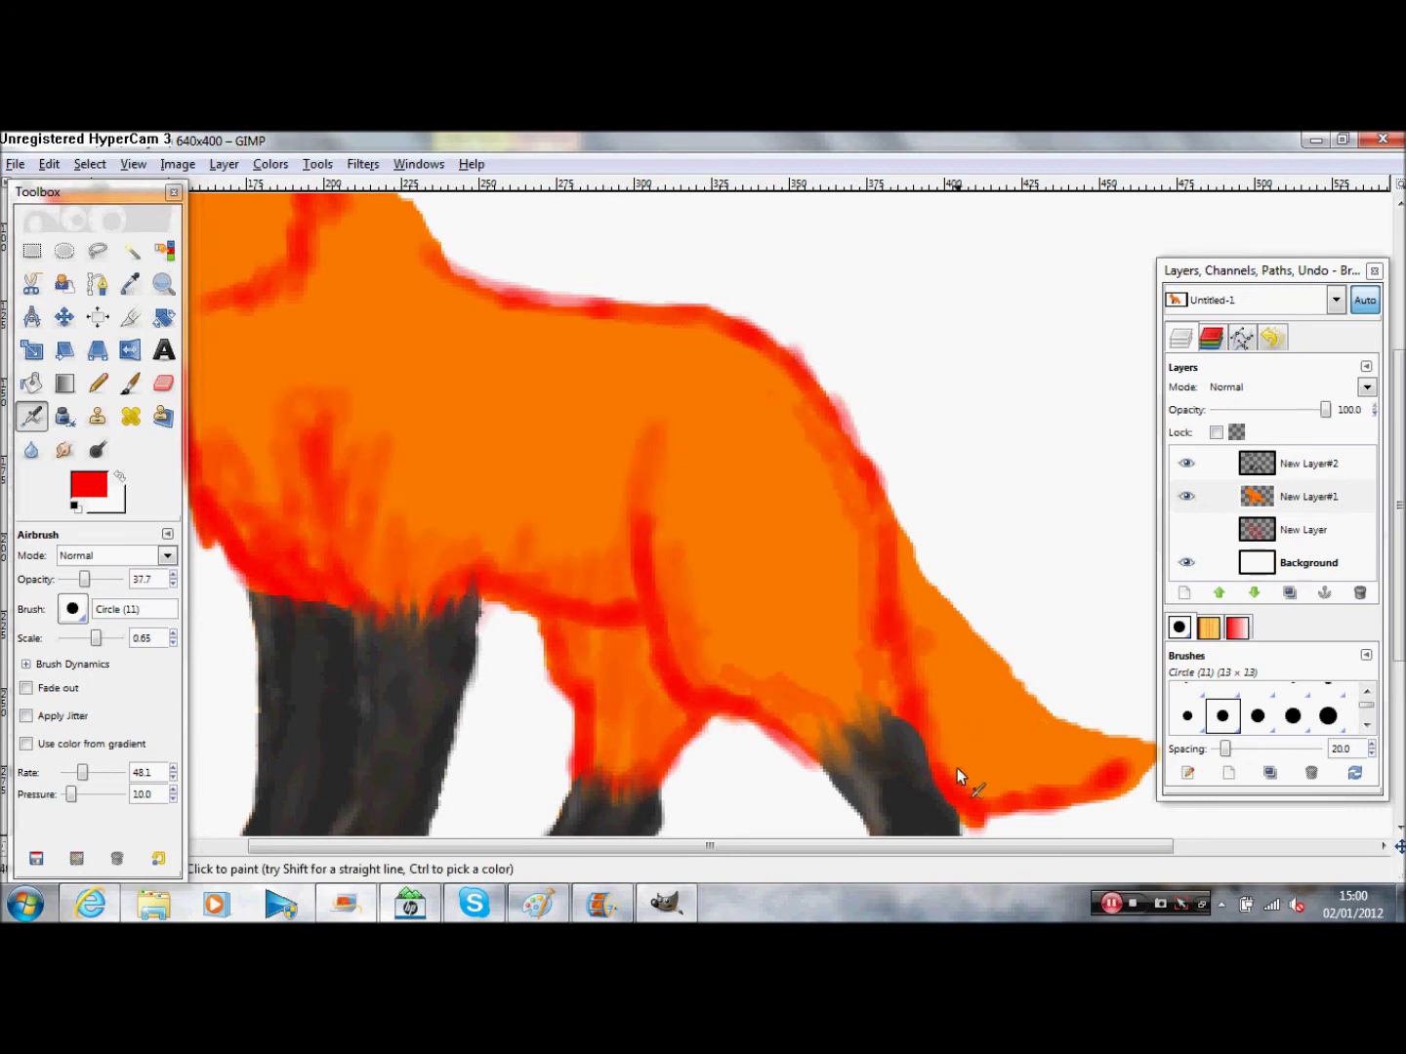
pyautogui.moveTo(826, 849); pyautogui.dragTo(691, 848)
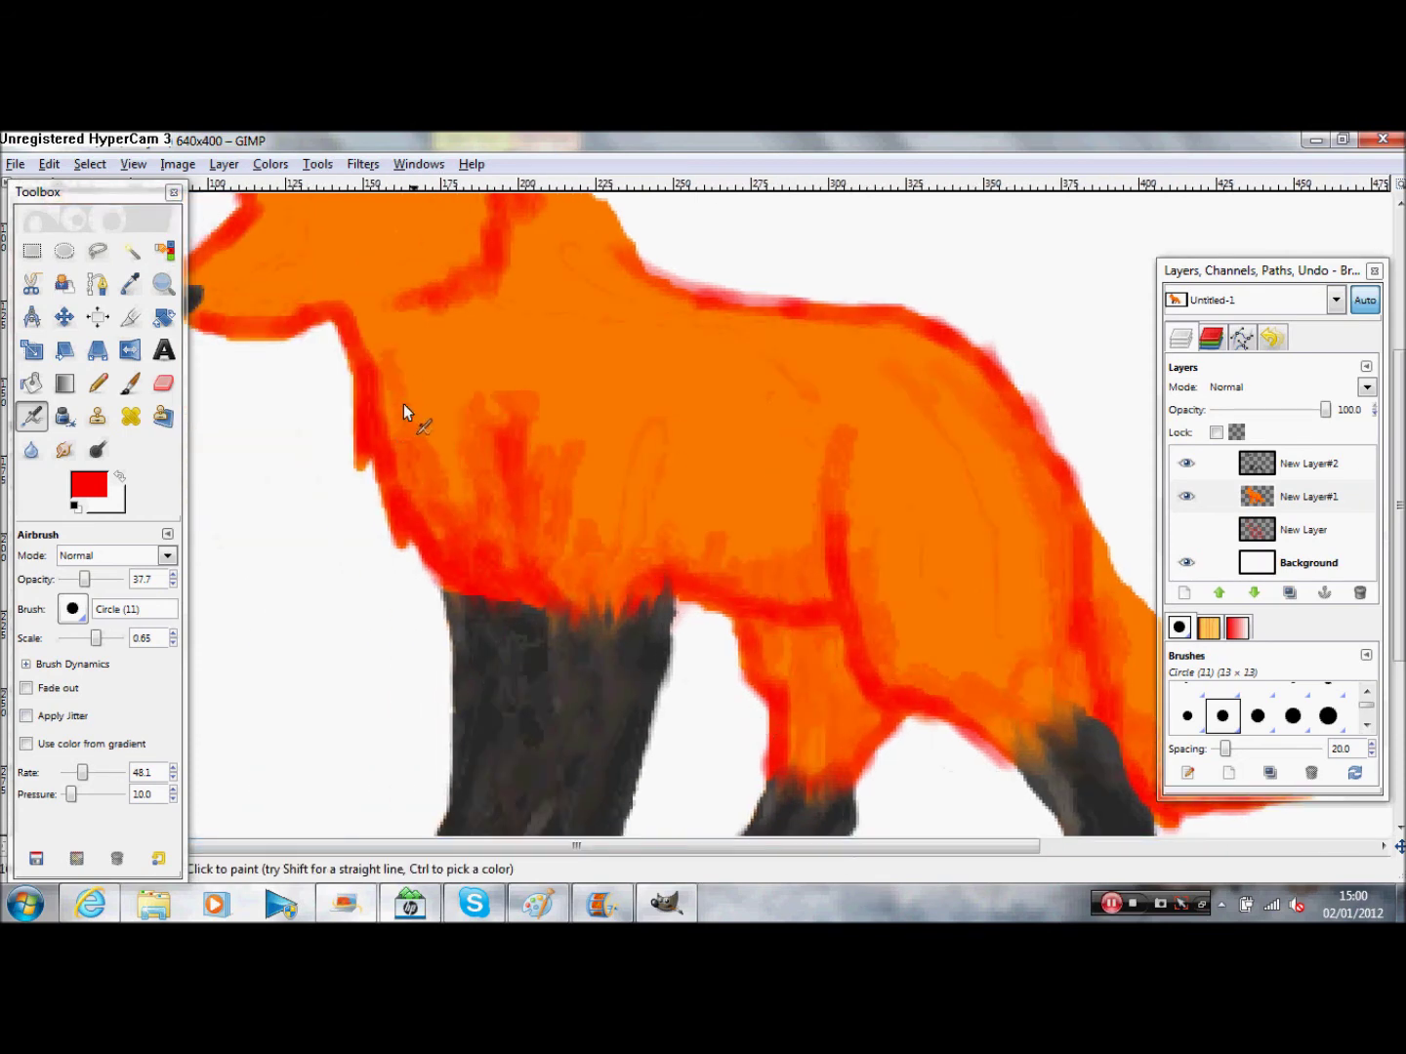
pyautogui.moveTo(498, 255); pyautogui.dragTo(664, 295)
# Step: Add highlights to the forehead, cheek, upper back, flank and thigh with the Dodge tool at scale 1.14
pyautogui.scroll(4, 418, 368)
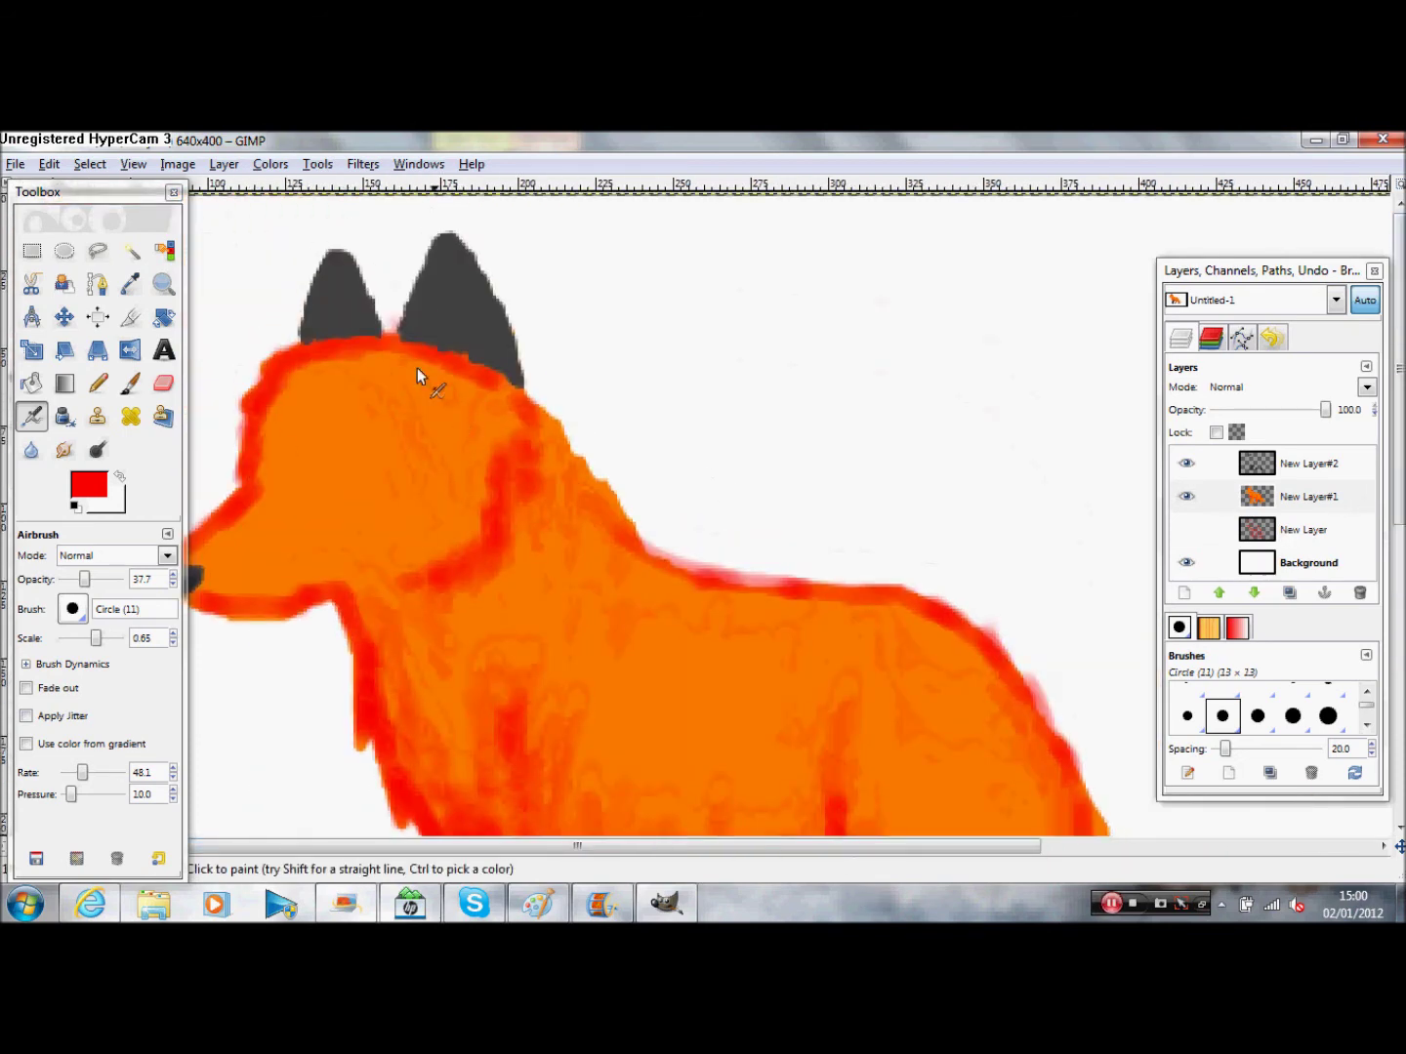
pyautogui.click(97, 449)
pyautogui.click(86, 585)
pyautogui.moveTo(80, 638); pyautogui.dragTo(88, 637)
pyautogui.moveTo(593, 568); pyautogui.dragTo(652, 598)
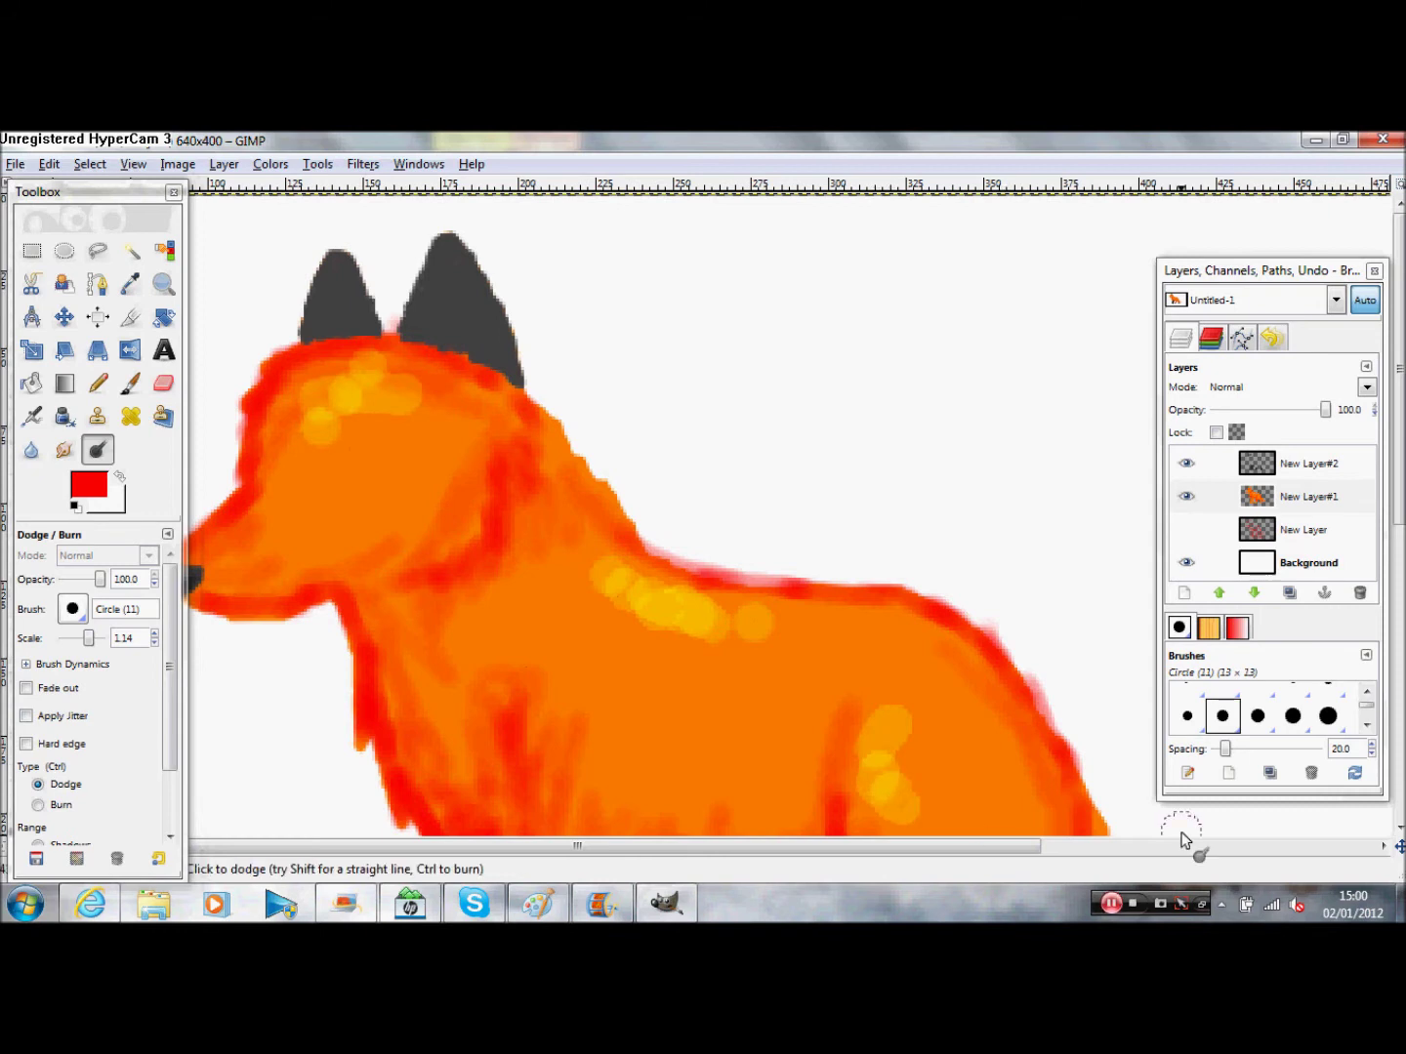
pyautogui.moveTo(1397, 519); pyautogui.dragTo(1397, 557)
pyautogui.moveTo(688, 619); pyautogui.dragTo(659, 650)
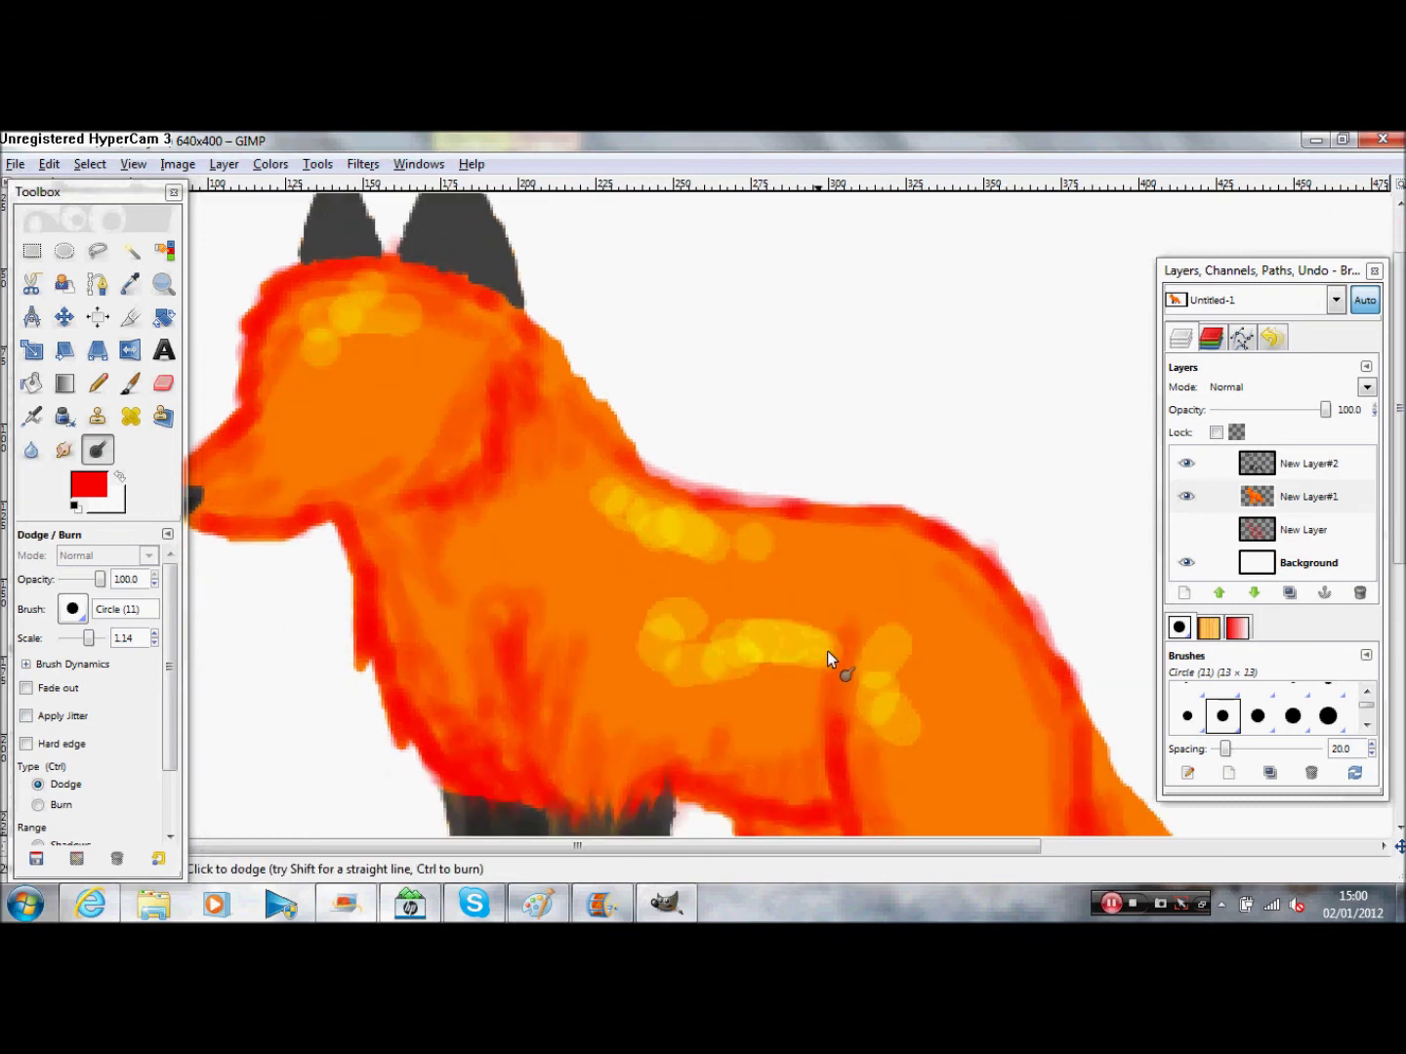
pyautogui.moveTo(827, 650); pyautogui.dragTo(711, 613)
pyautogui.moveTo(452, 426); pyautogui.dragTo(396, 444)
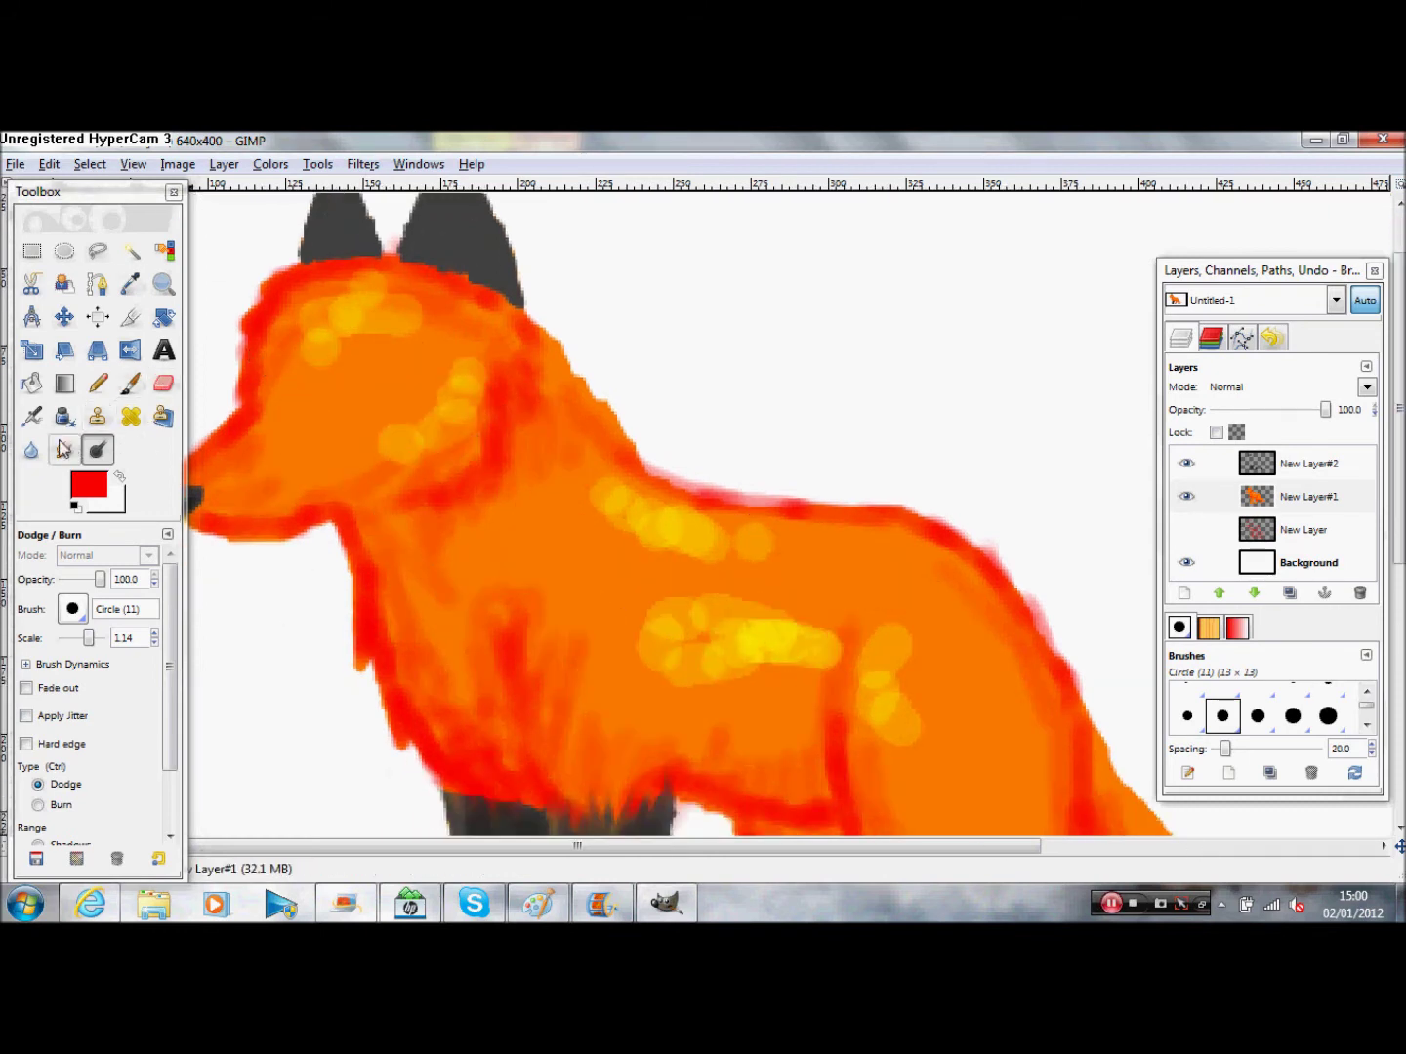
# Step: Smudge the forehead and cheek highlights into the red shading around the wolf's head and throat
pyautogui.click(64, 450)
pyautogui.moveTo(294, 331)
pyautogui.mouseDown()
pyautogui.moveTo(359, 303)
pyautogui.moveTo(423, 341)
pyautogui.mouseUp()
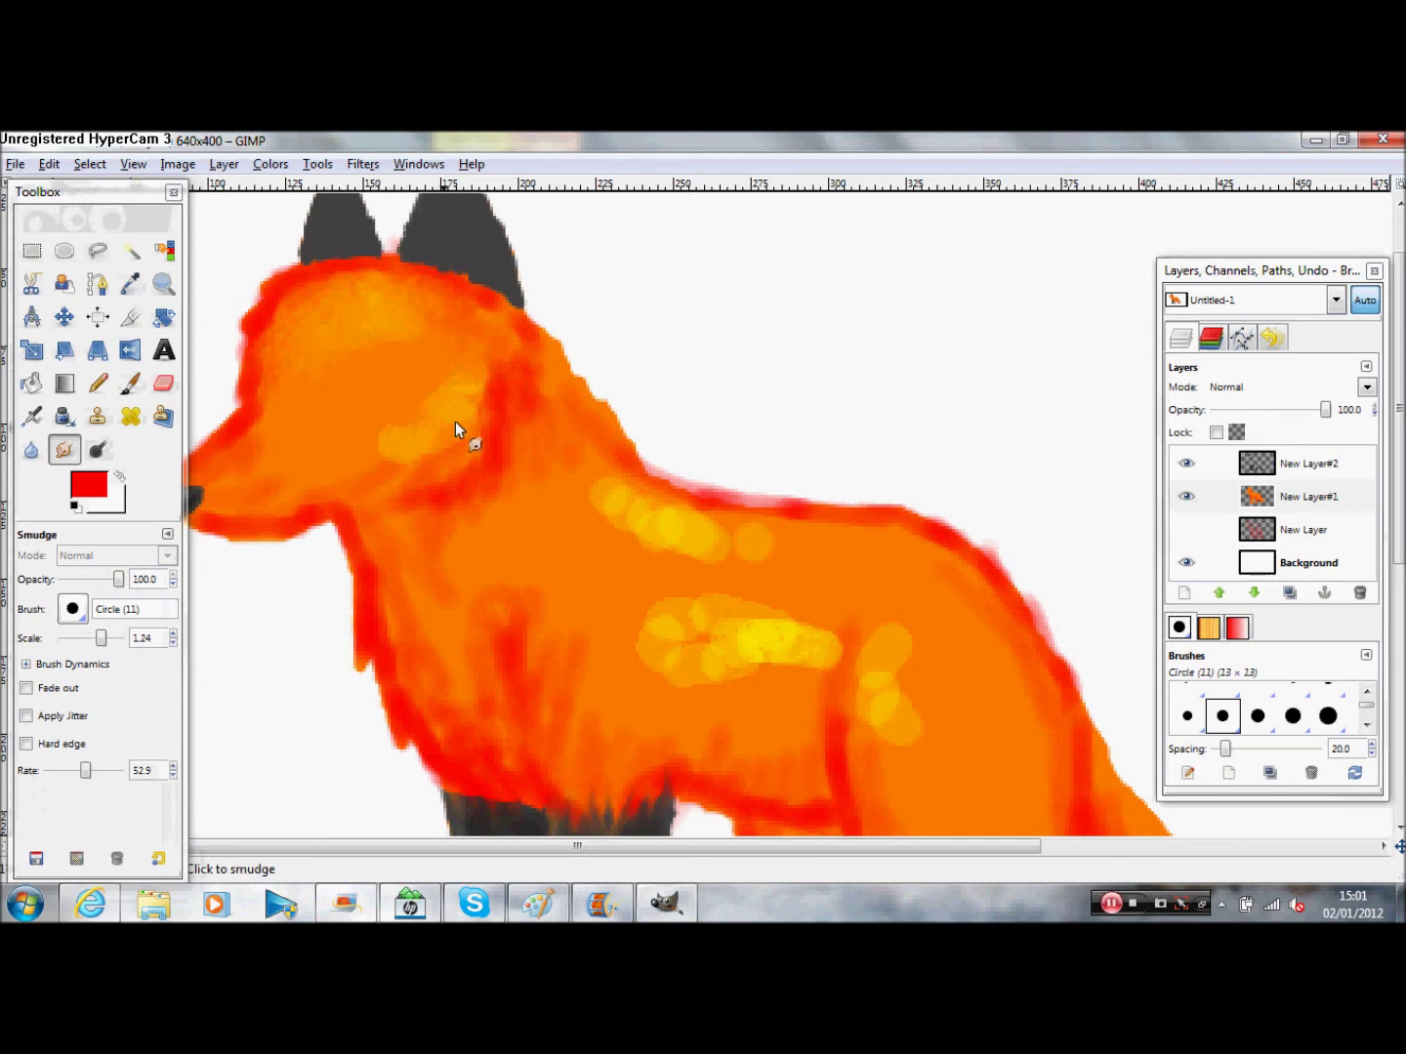
pyautogui.moveTo(348, 506)
pyautogui.mouseDown()
pyautogui.moveTo(424, 643)
pyautogui.moveTo(517, 612)
pyautogui.moveTo(442, 612)
pyautogui.moveTo(521, 525)
pyautogui.mouseUp()
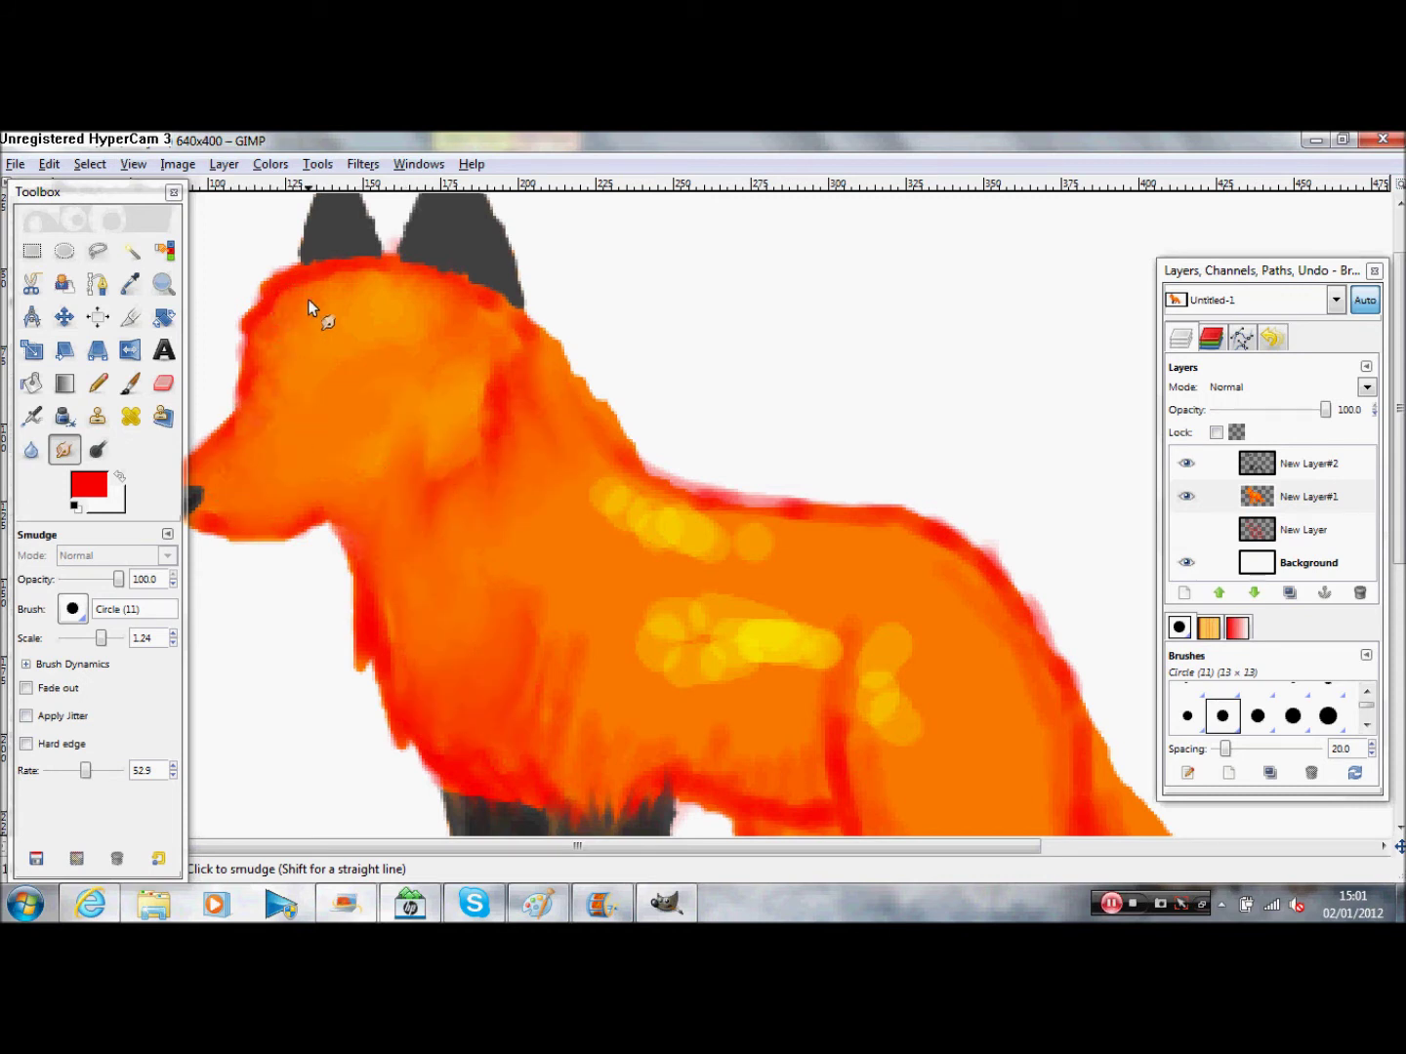
# Step: Smudge the shading and highlights together across the chest, neck, back, flank and upper thigh
pyautogui.moveTo(459, 536); pyautogui.dragTo(558, 750)
pyautogui.moveTo(522, 662); pyautogui.dragTo(418, 693)
pyautogui.moveTo(477, 527)
pyautogui.mouseDown()
pyautogui.moveTo(480, 388)
pyautogui.moveTo(505, 422)
pyautogui.moveTo(490, 452)
pyautogui.moveTo(632, 451)
pyautogui.mouseUp()
pyautogui.moveTo(890, 635); pyautogui.dragTo(885, 673)
pyautogui.moveTo(864, 609)
pyautogui.mouseDown()
pyautogui.moveTo(646, 668)
pyautogui.moveTo(748, 638)
pyautogui.moveTo(793, 751)
pyautogui.mouseUp()
pyautogui.moveTo(572, 714)
pyautogui.mouseDown()
pyautogui.moveTo(689, 549)
pyautogui.moveTo(605, 495)
pyautogui.mouseUp()
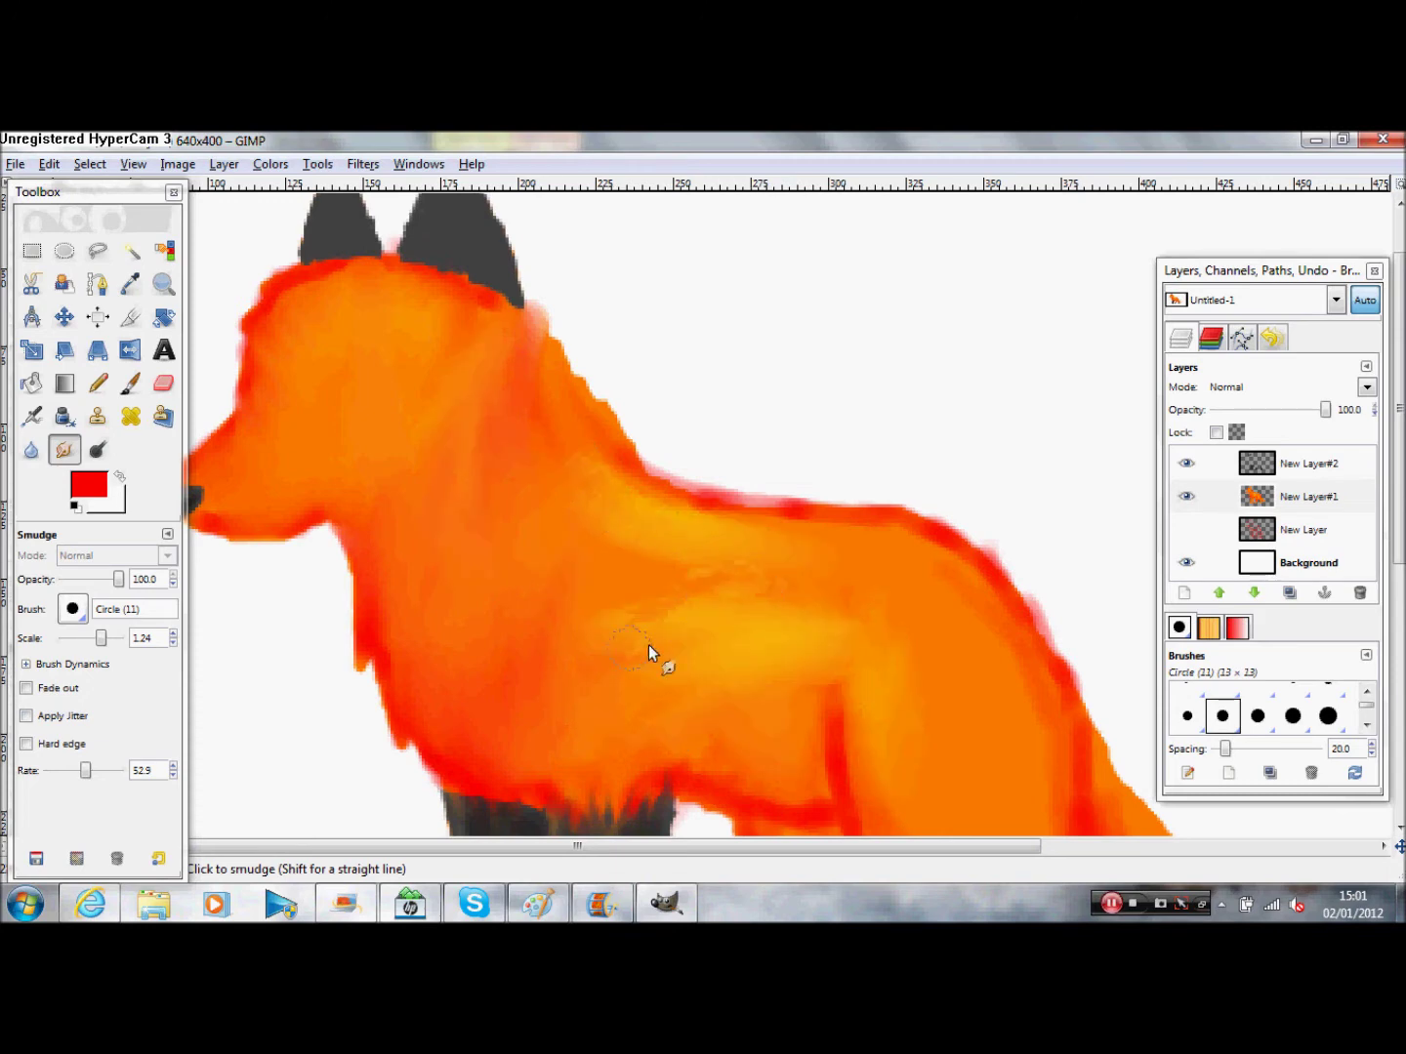
# Step: Smudge the red shading into the orange along the belly, hind legs and tail
pyautogui.scroll(-5, 865, 636)
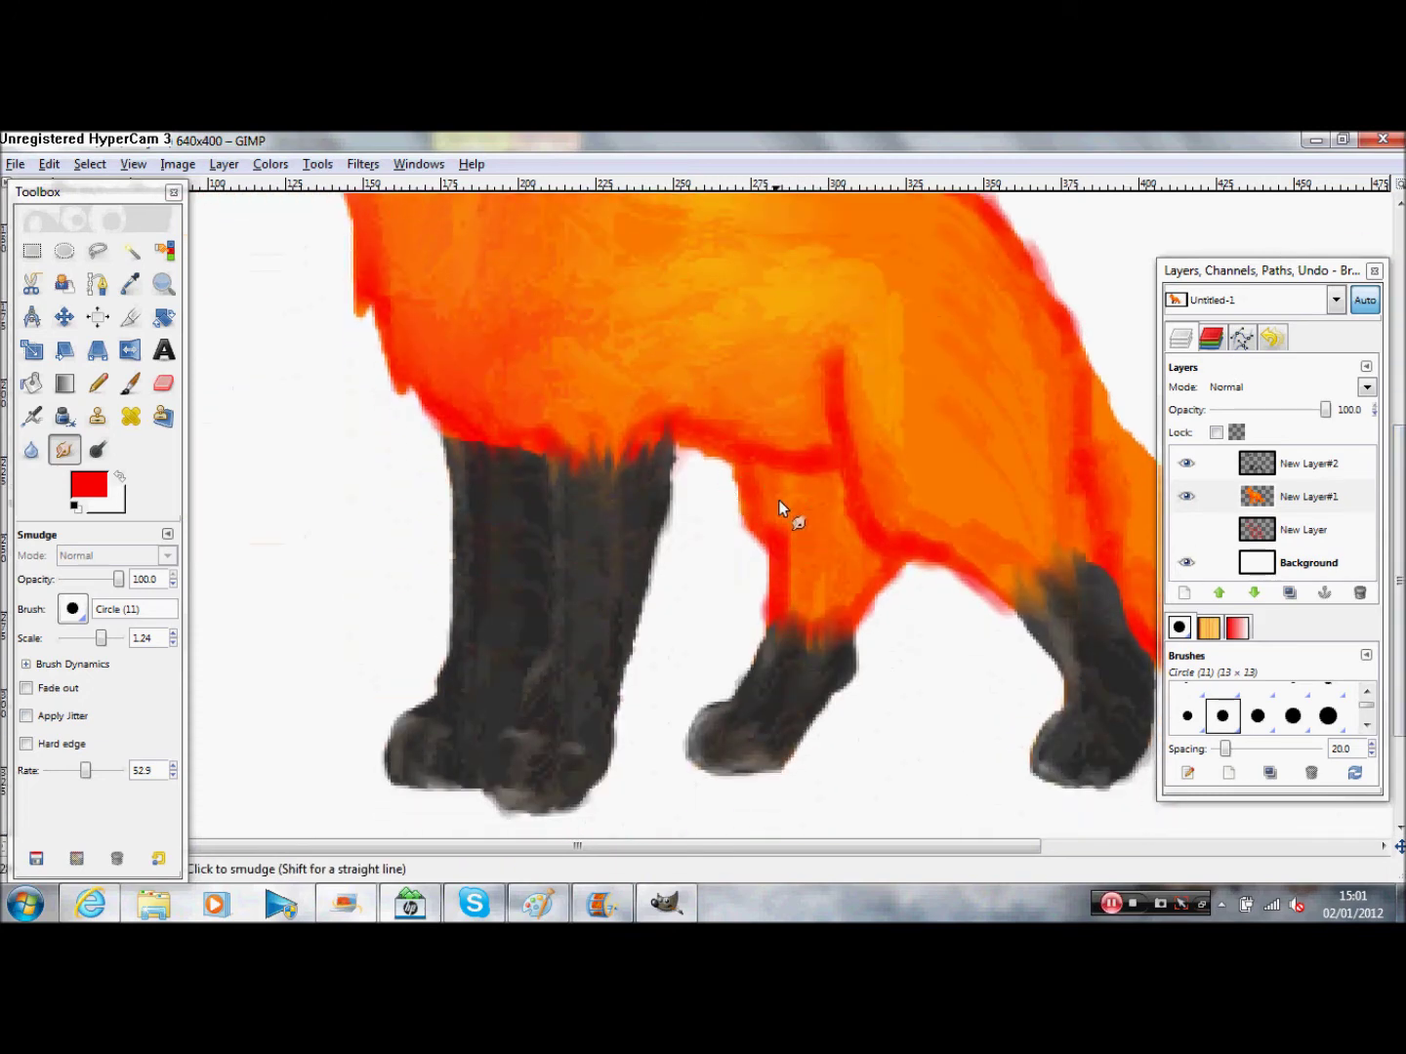
pyautogui.moveTo(834, 503); pyautogui.dragTo(802, 463)
pyautogui.moveTo(854, 355); pyautogui.dragTo(858, 437)
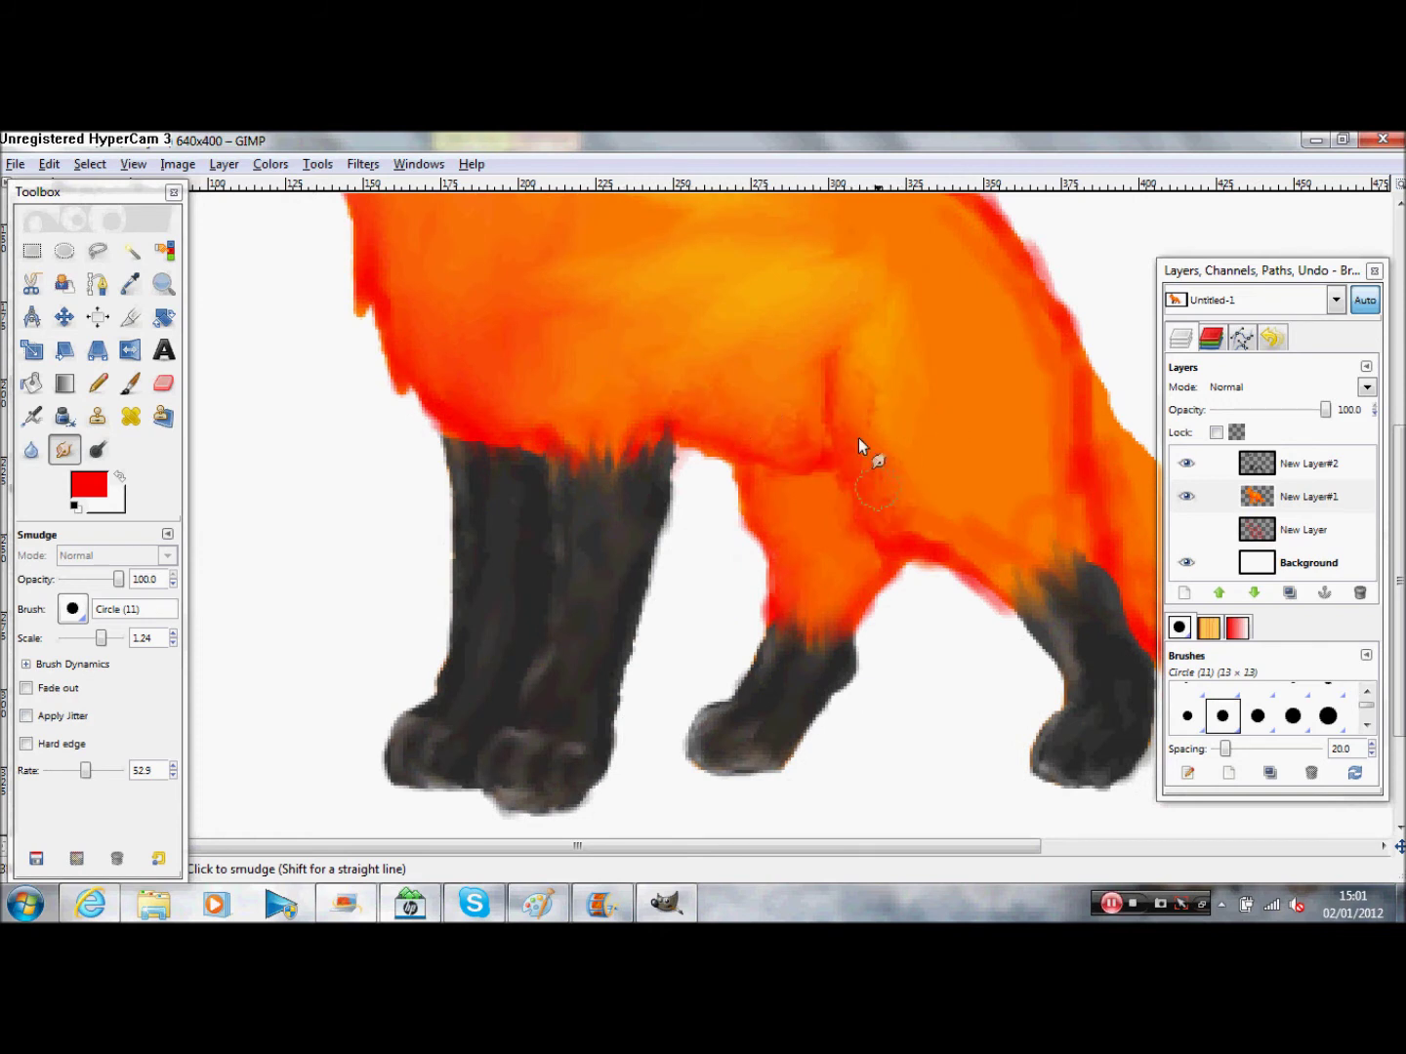
pyautogui.moveTo(944, 547)
pyautogui.mouseDown()
pyautogui.moveTo(1042, 524)
pyautogui.moveTo(1066, 597)
pyautogui.moveTo(1086, 438)
pyautogui.moveTo(1055, 380)
pyautogui.moveTo(1068, 538)
pyautogui.moveTo(1090, 566)
pyautogui.moveTo(1042, 506)
pyautogui.moveTo(1012, 400)
pyautogui.mouseUp()
pyautogui.moveTo(837, 846); pyautogui.dragTo(1021, 855)
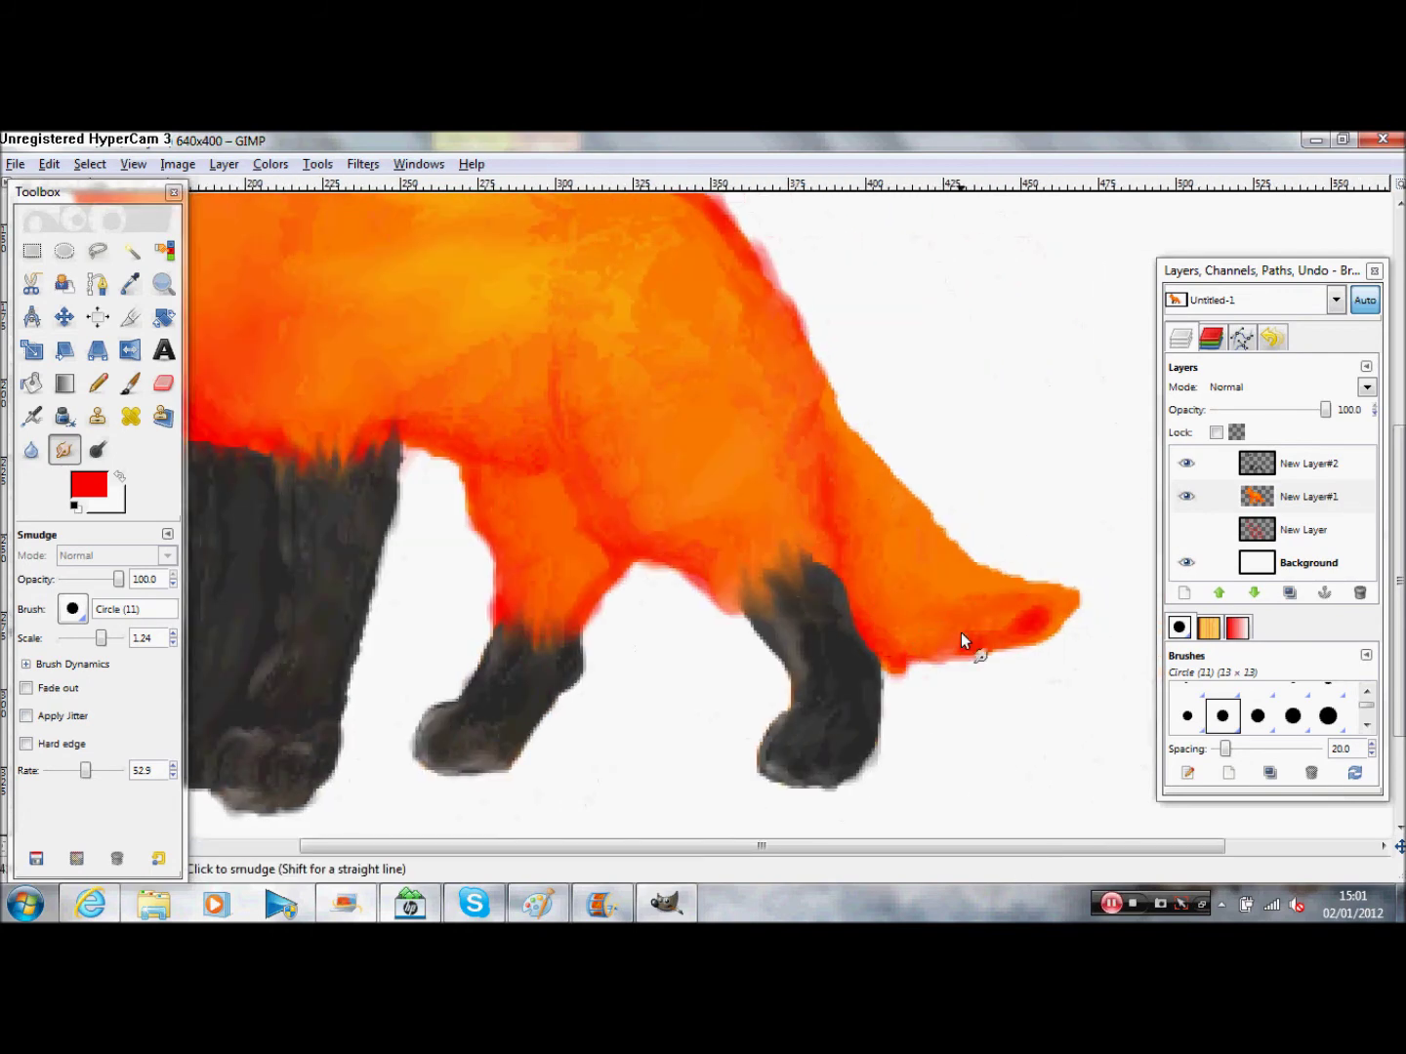
# Step: Smudge the red edge along the wolf's back into the orange fur
pyautogui.moveTo(1398, 483); pyautogui.dragTo(1398, 279)
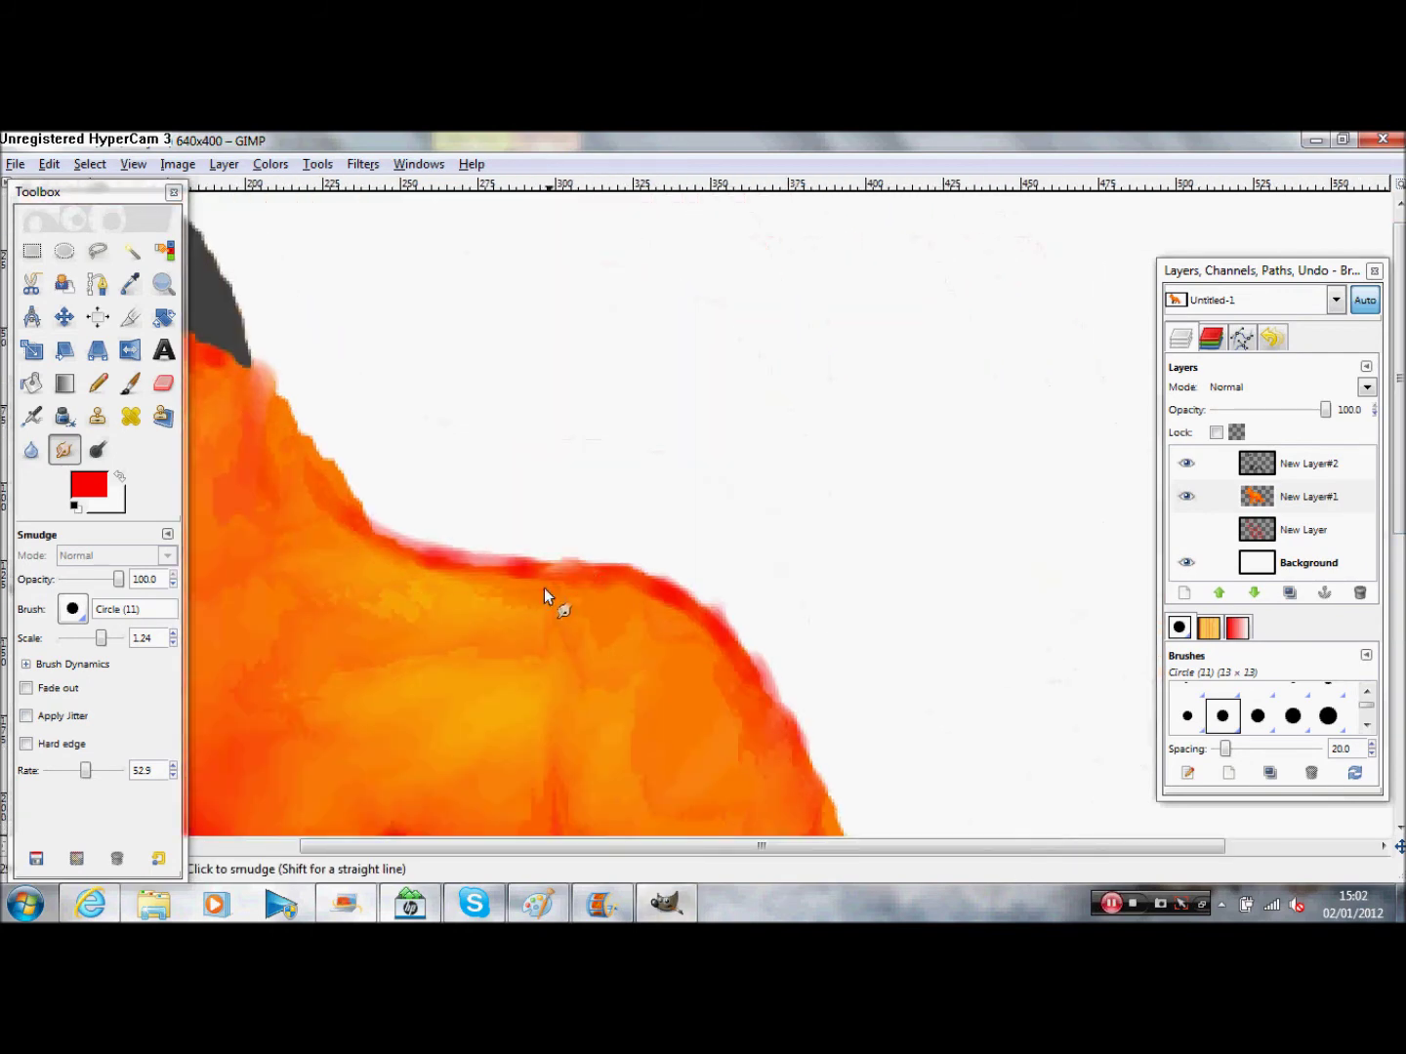
pyautogui.moveTo(544, 587); pyautogui.dragTo(513, 593)
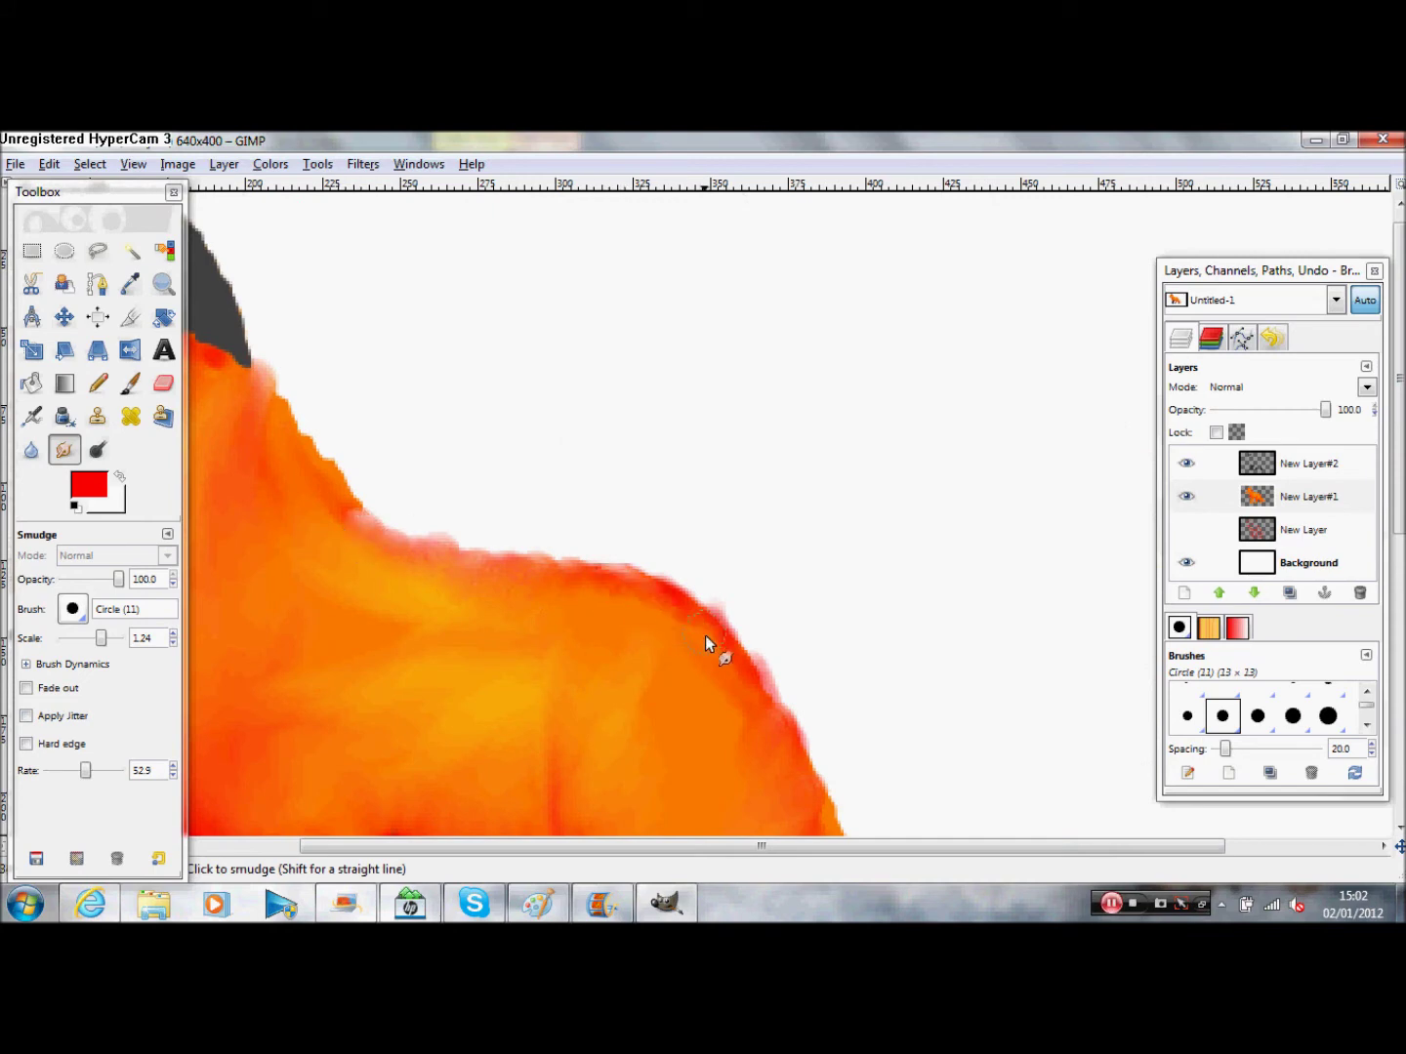
pyautogui.moveTo(678, 846); pyautogui.dragTo(419, 820)
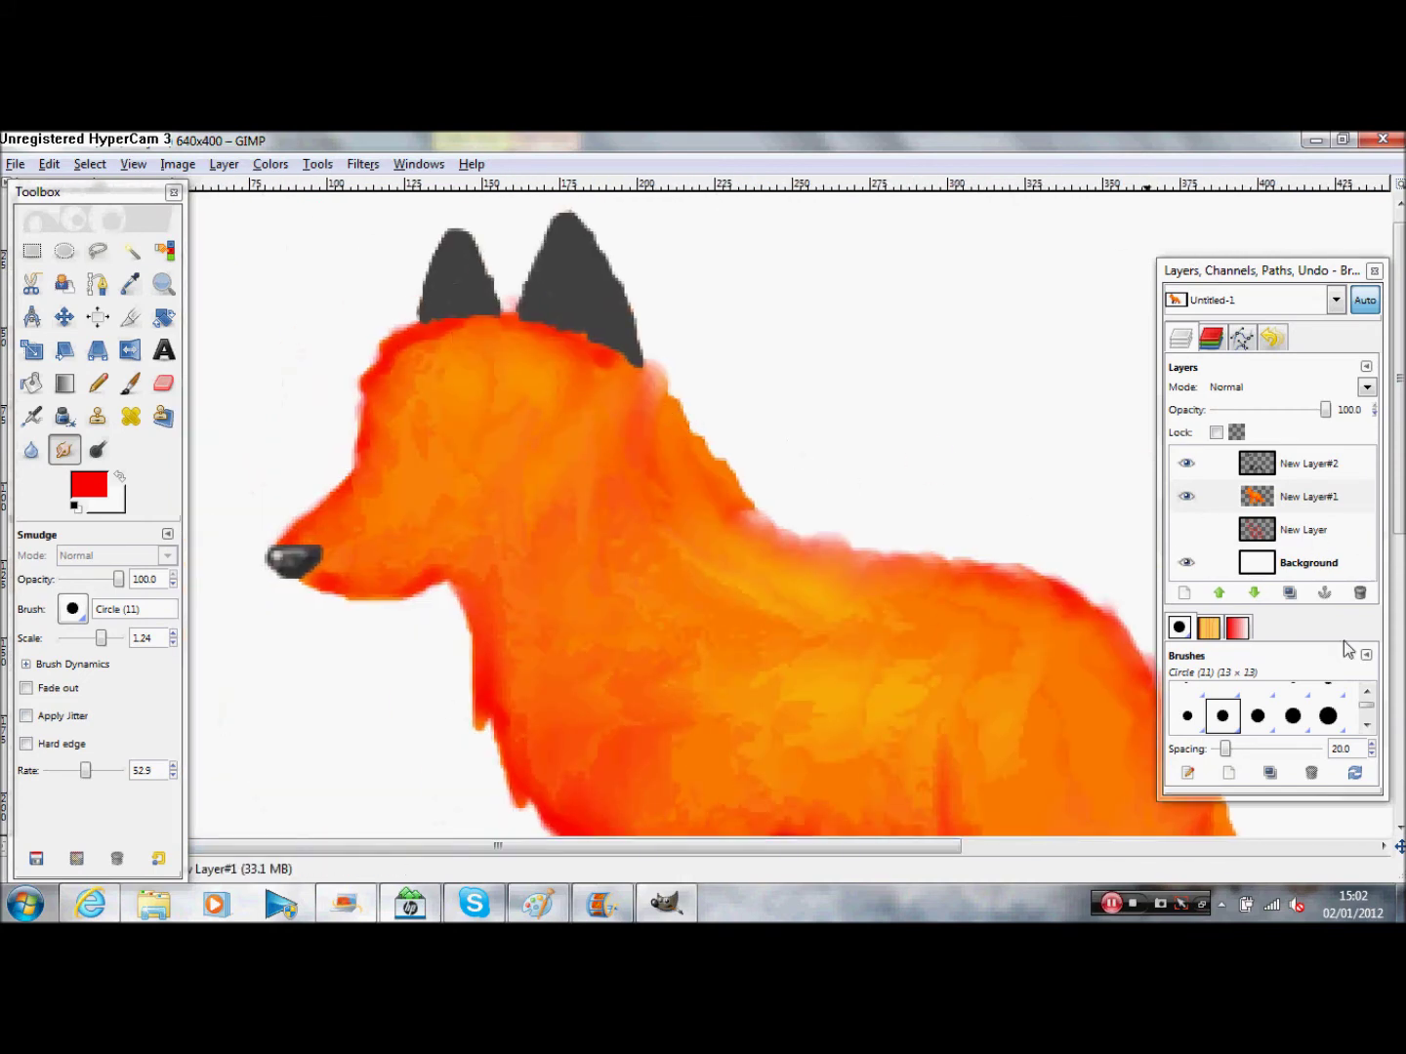
# Step: Make New Layer#2 active and set up the Paintbrush with a light grey foreground colour for the tail
pyautogui.click(1332, 462)
pyautogui.moveTo(711, 846)
pyautogui.mouseDown()
pyautogui.moveTo(720, 879)
pyautogui.moveTo(1040, 869)
pyautogui.mouseUp()
pyautogui.moveTo(1397, 487); pyautogui.dragTo(1397, 681)
pyautogui.click(130, 383)
pyautogui.click(90, 484)
pyautogui.click(356, 403)
pyautogui.click(482, 380)
pyautogui.moveTo(398, 237); pyautogui.dragTo(422, 238)
pyautogui.click(393, 455)
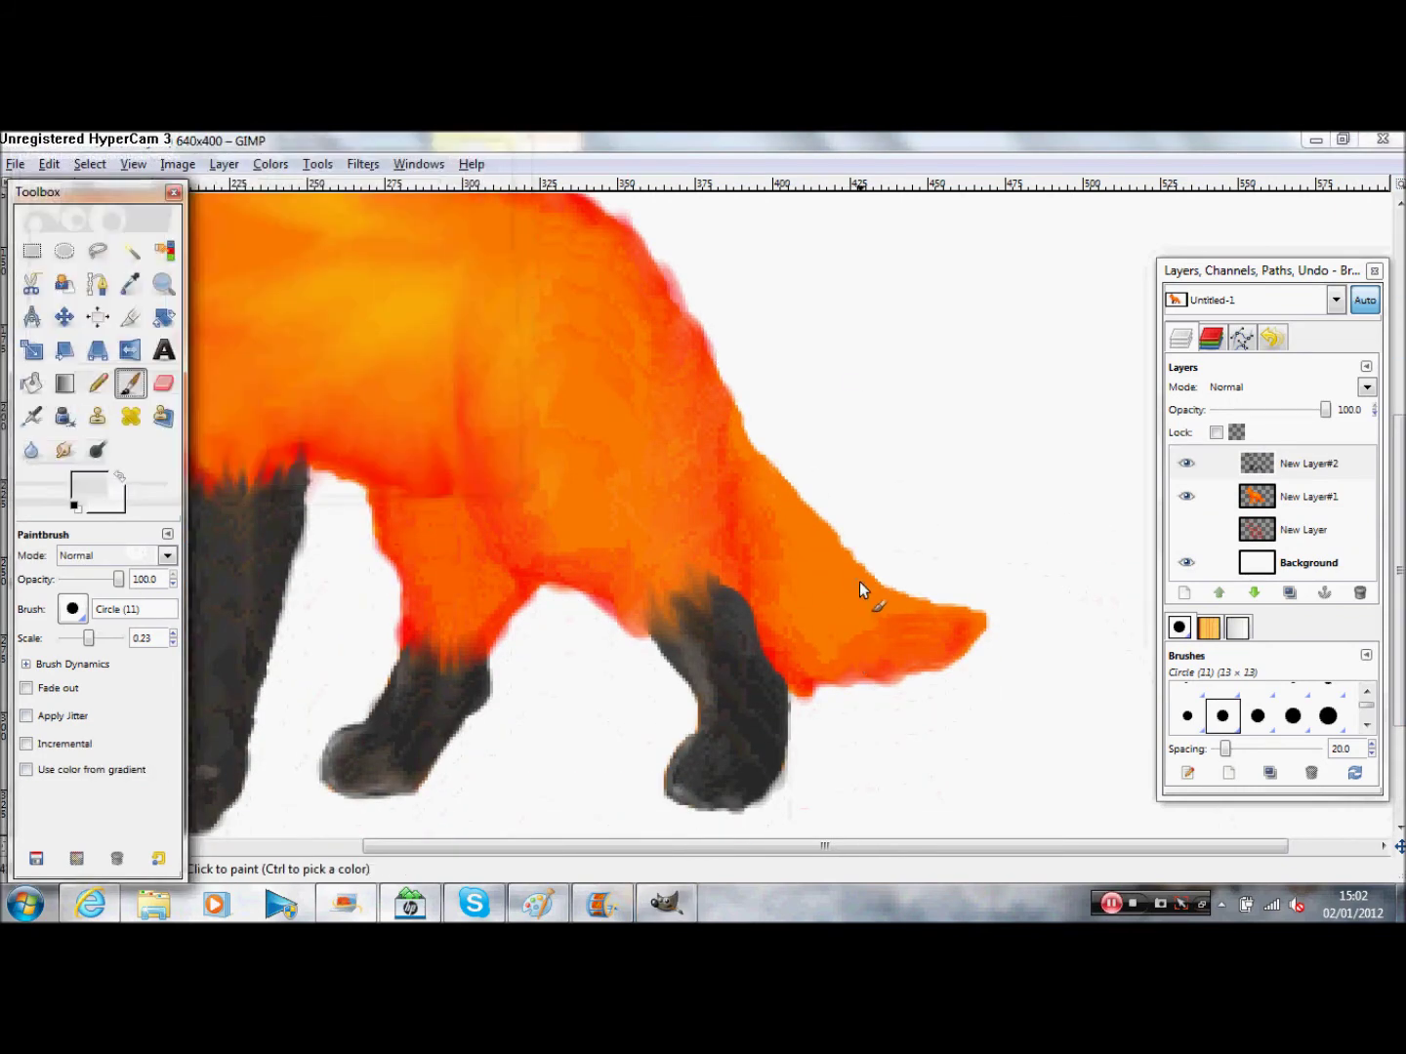
# Step: Try to paint the edge of a light marking across the wolf's tail
pyautogui.moveTo(837, 552); pyautogui.dragTo(872, 612)
pyautogui.hotkey('ctrl', 'z')
pyautogui.hotkey('ctrl', 'z')
pyautogui.hotkey('ctrl', 'z')
pyautogui.hotkey('ctrl', 'z')
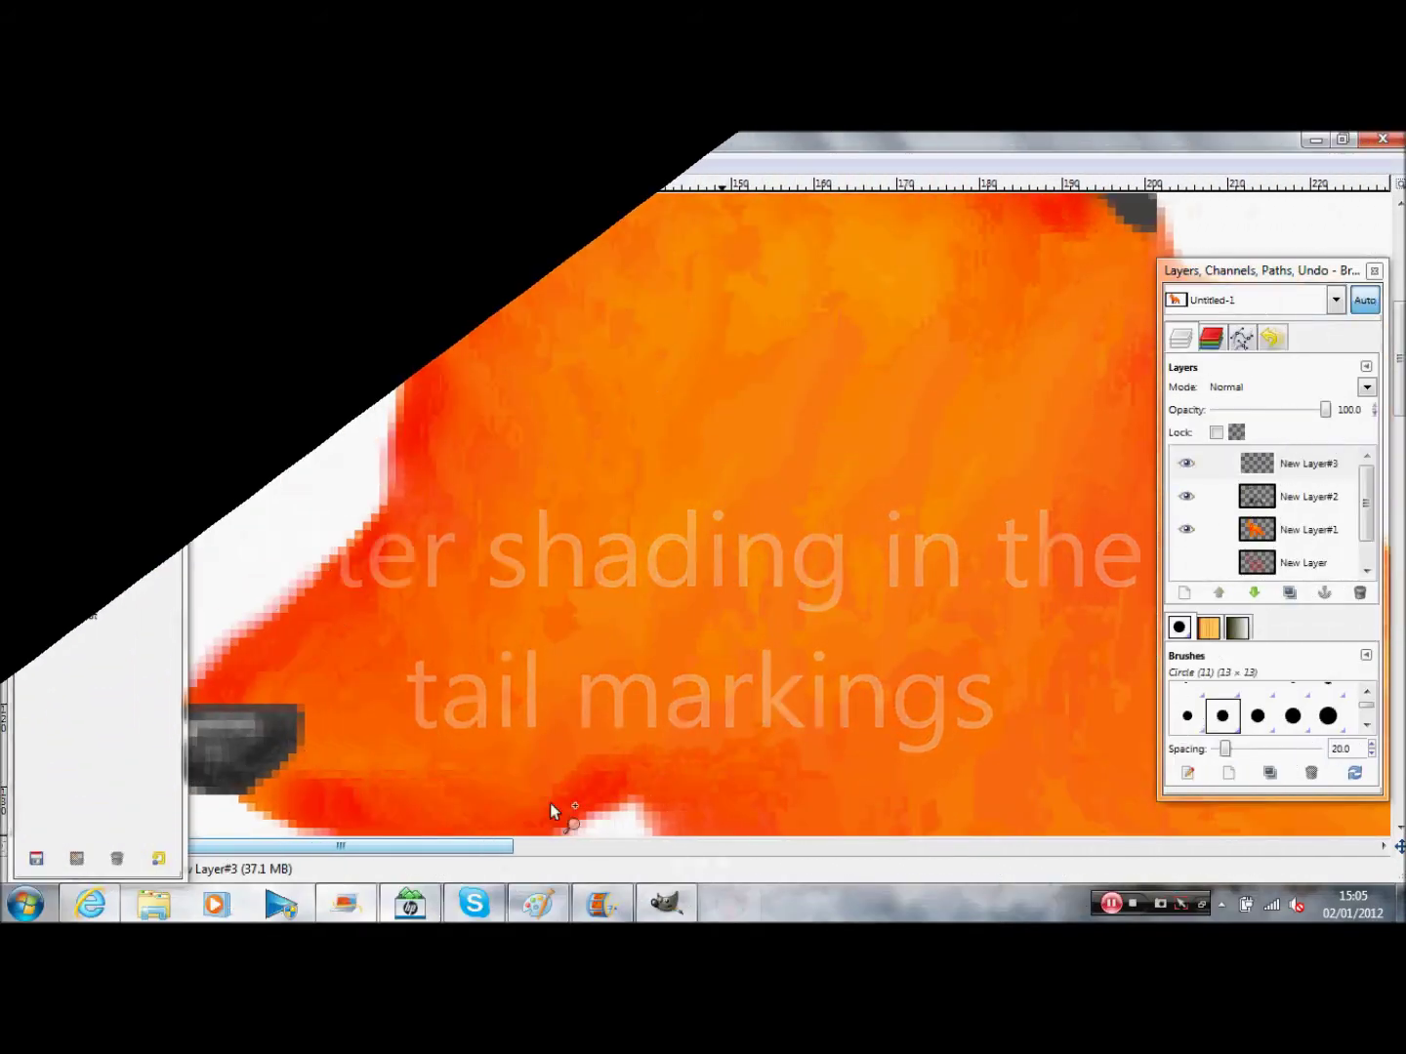
# Step: Set the Paintbrush scale to 0.08 and try a small dark olive outline for the wolf's eye on New Layer#3
pyautogui.click(130, 381)
pyautogui.moveTo(88, 638); pyautogui.dragTo(79, 638)
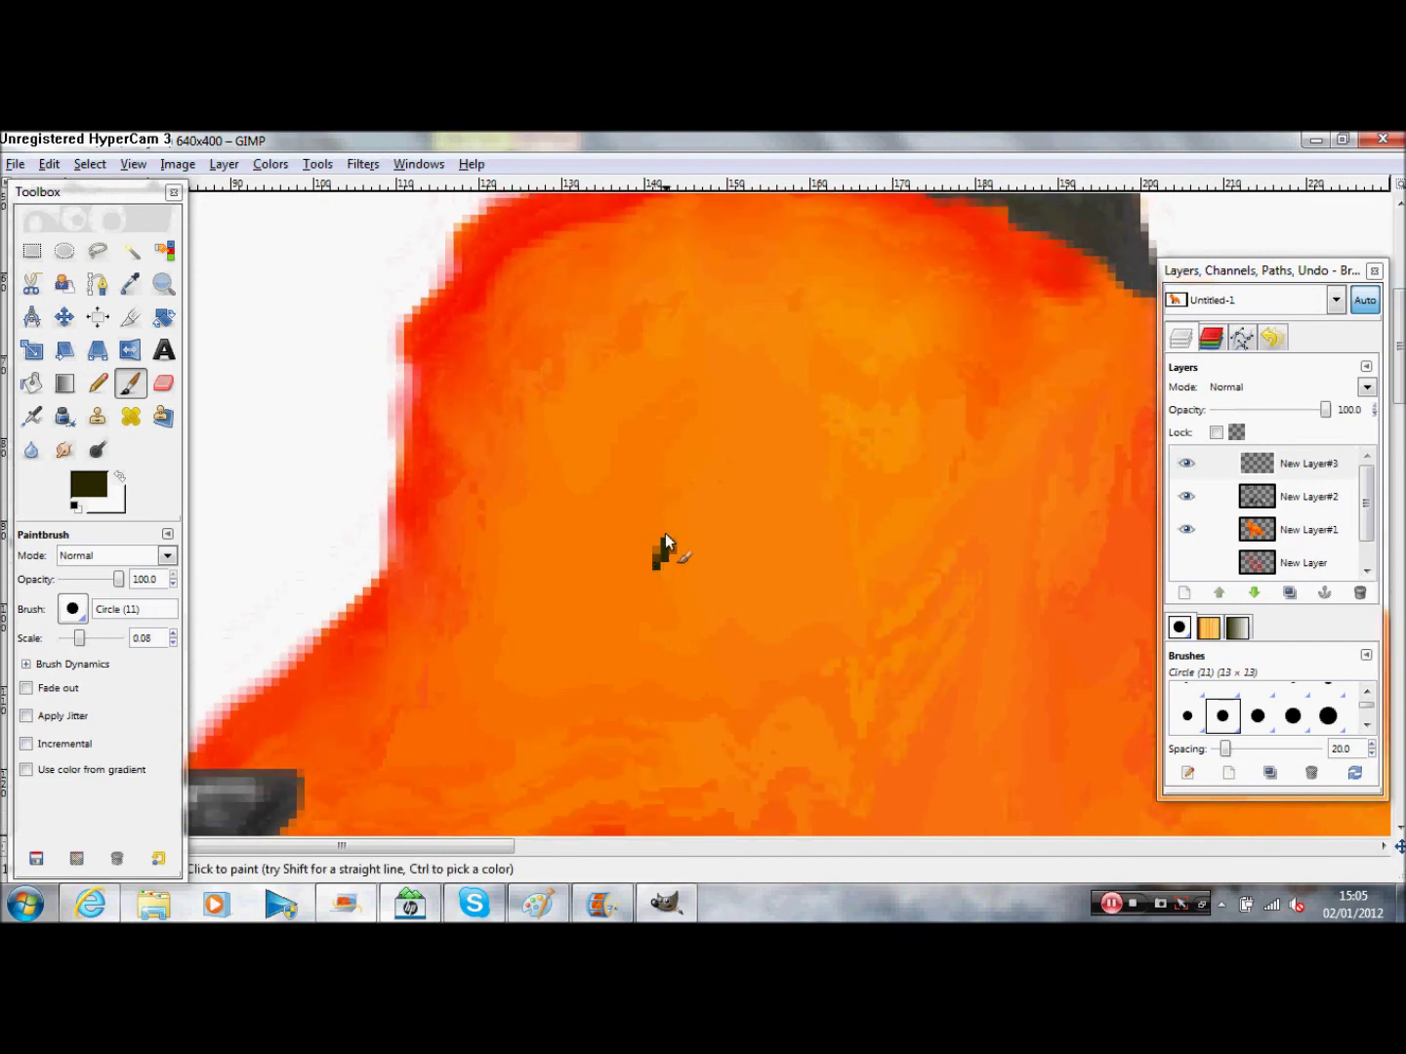
pyautogui.moveTo(664, 534)
pyautogui.mouseDown()
pyautogui.moveTo(651, 498)
pyautogui.moveTo(774, 432)
pyautogui.moveTo(671, 557)
pyautogui.moveTo(672, 517)
pyautogui.mouseUp()
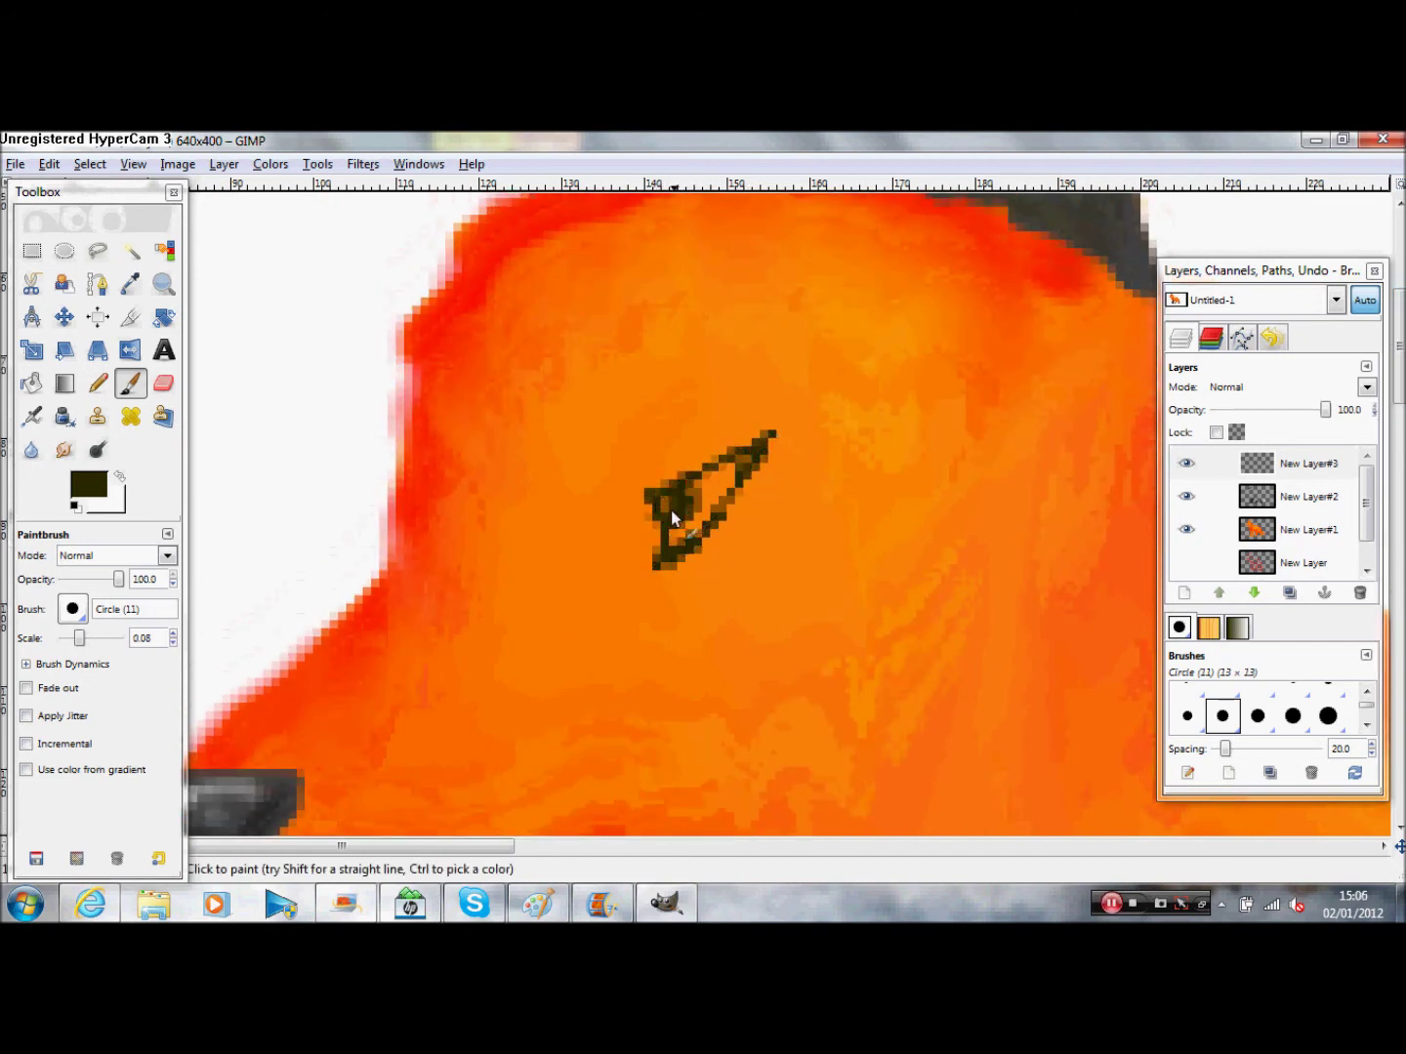
pyautogui.hotkey('ctrl', 'z')
pyautogui.hotkey('ctrl', 'z')
# Step: Paint the wolf's eye outline in near-black and thicken it inward, leaving a small opening for the iris
pyautogui.click(80, 487)
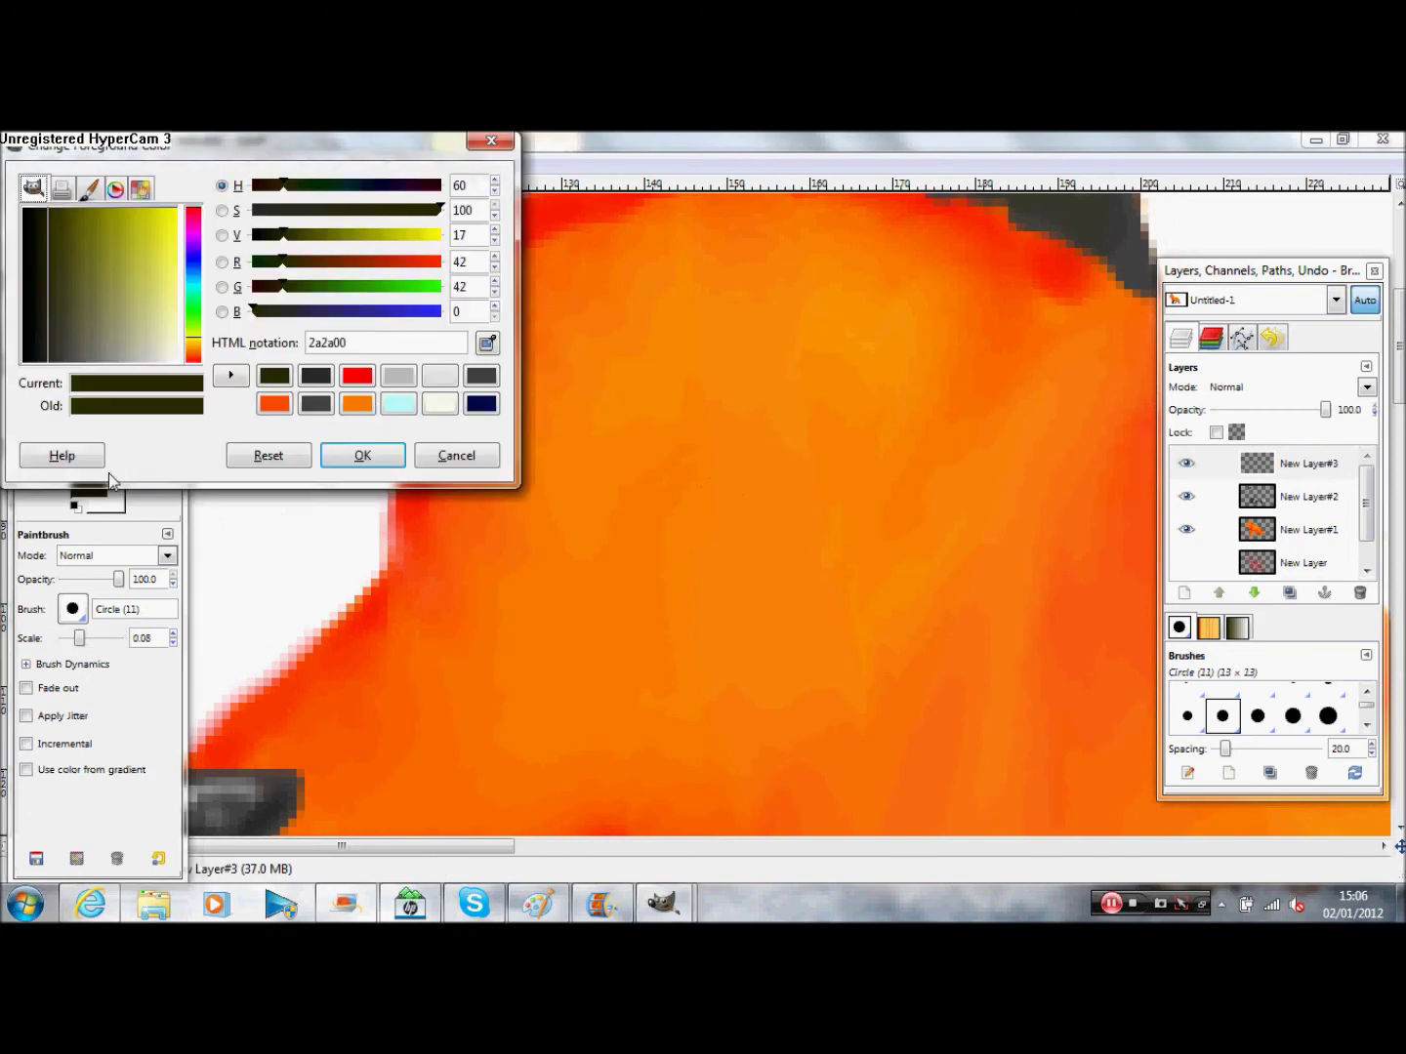
pyautogui.click(330, 377)
pyautogui.click(362, 455)
pyautogui.moveTo(629, 512)
pyautogui.mouseDown()
pyautogui.moveTo(653, 588)
pyautogui.moveTo(690, 589)
pyautogui.moveTo(639, 541)
pyautogui.moveTo(652, 622)
pyautogui.moveTo(762, 515)
pyautogui.moveTo(803, 450)
pyautogui.moveTo(638, 510)
pyautogui.moveTo(658, 606)
pyautogui.moveTo(660, 557)
pyautogui.moveTo(692, 546)
pyautogui.moveTo(689, 563)
pyautogui.moveTo(689, 488)
pyautogui.moveTo(661, 535)
pyautogui.mouseUp()
pyautogui.hotkey('ctrl', 'z')
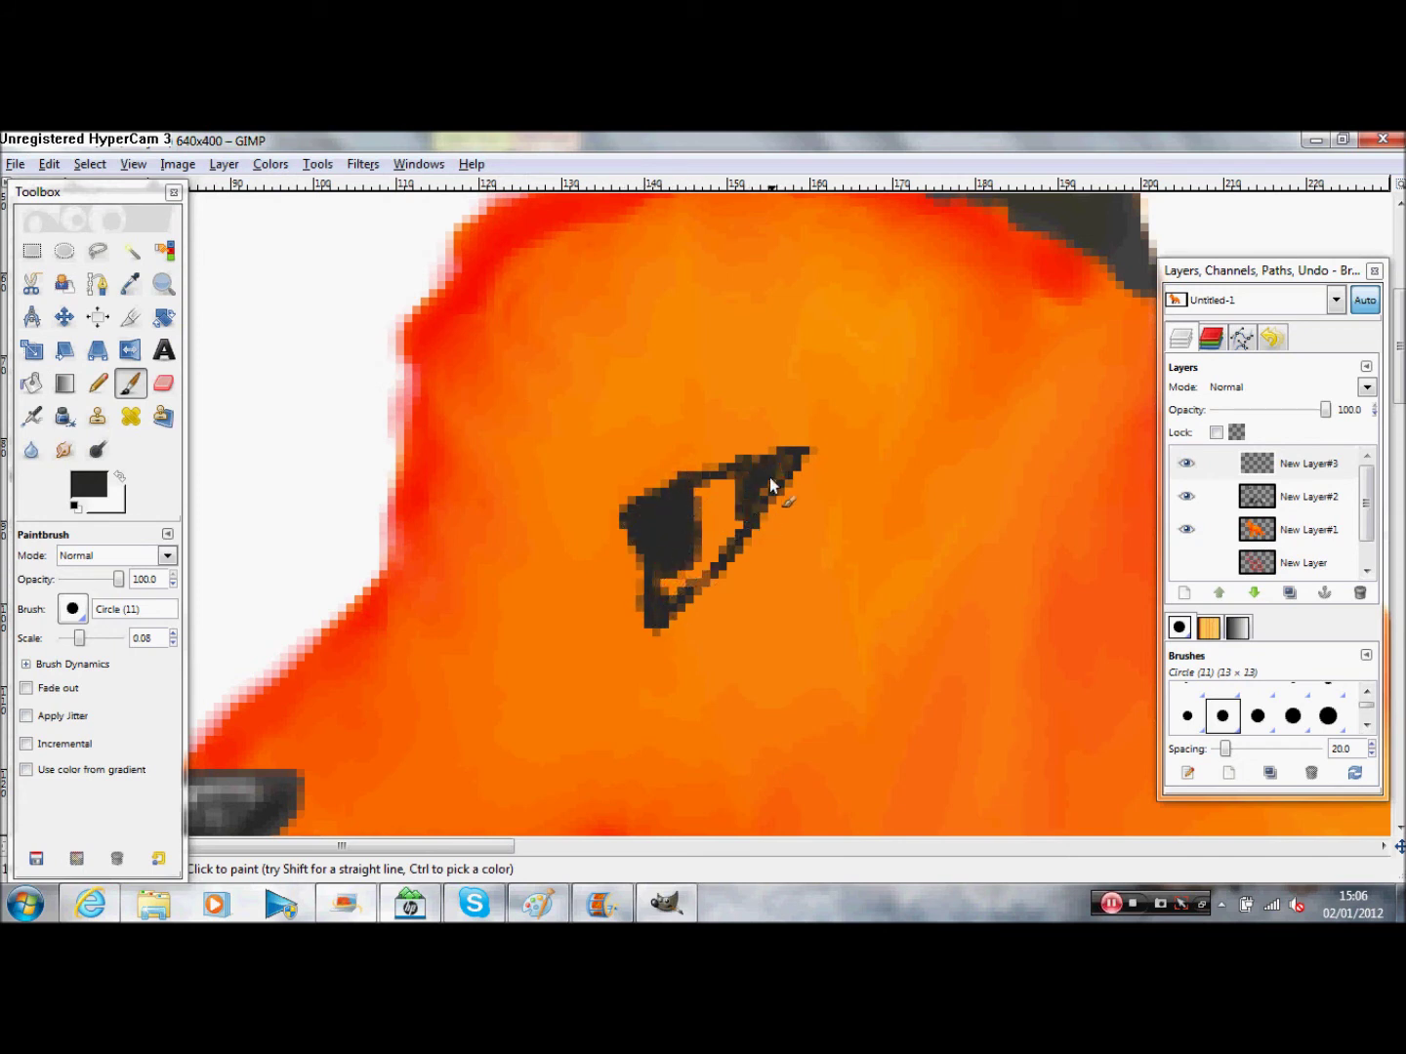
pyautogui.moveTo(768, 478); pyautogui.dragTo(725, 550)
pyautogui.moveTo(737, 483); pyautogui.dragTo(690, 587)
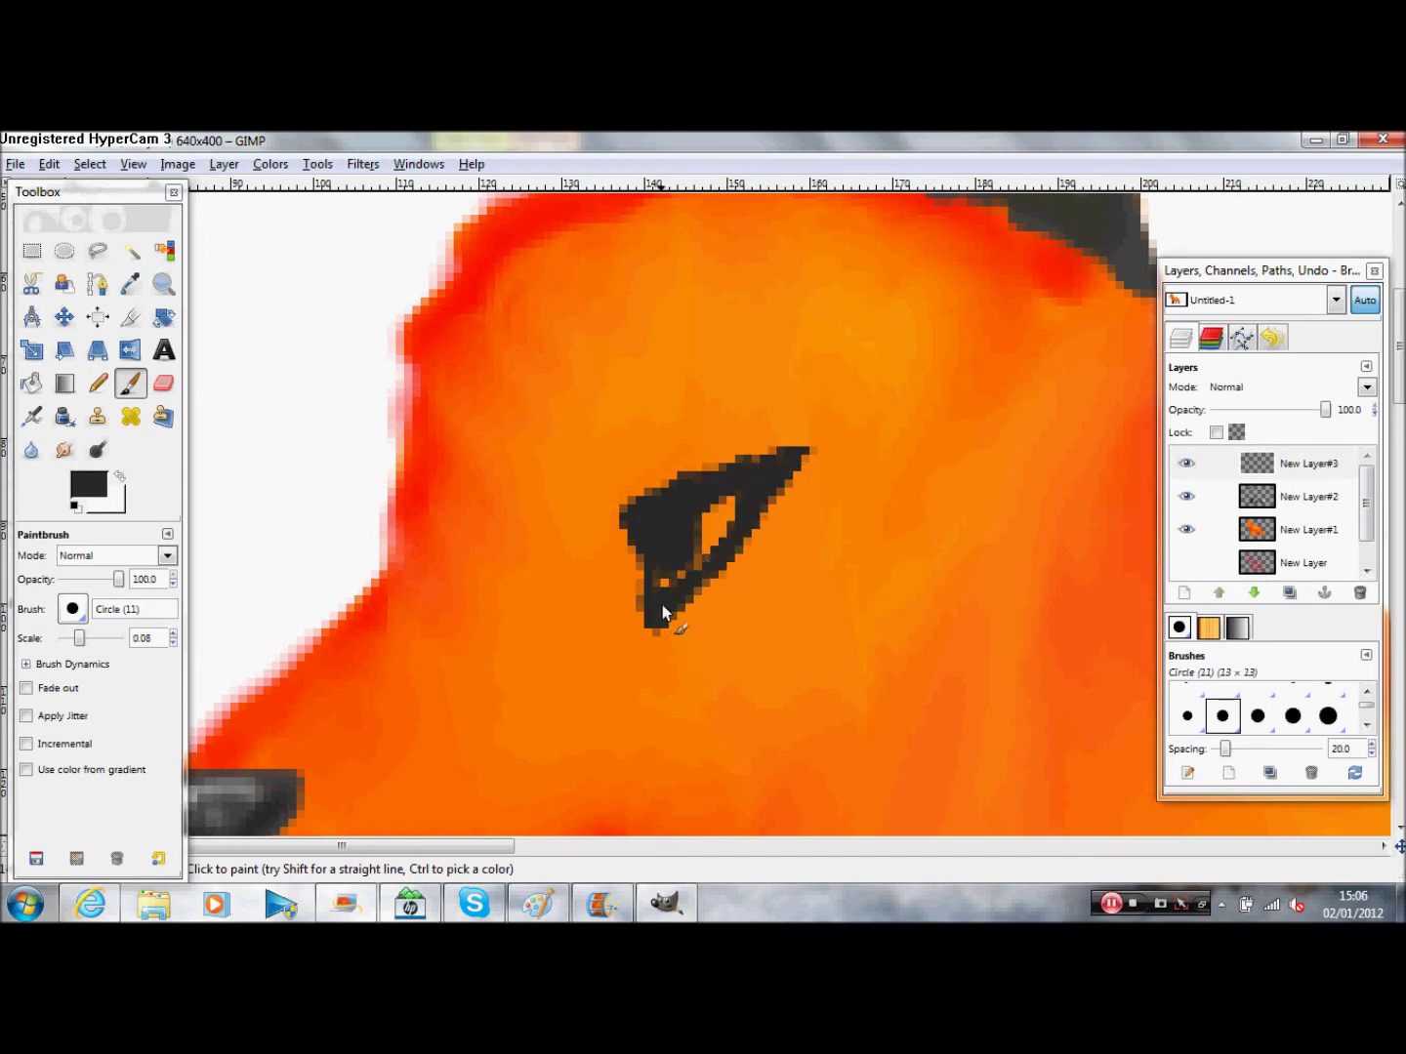
# Step: Make New Layer#2 active and fill the iris opening with teal
pyautogui.click(1216, 497)
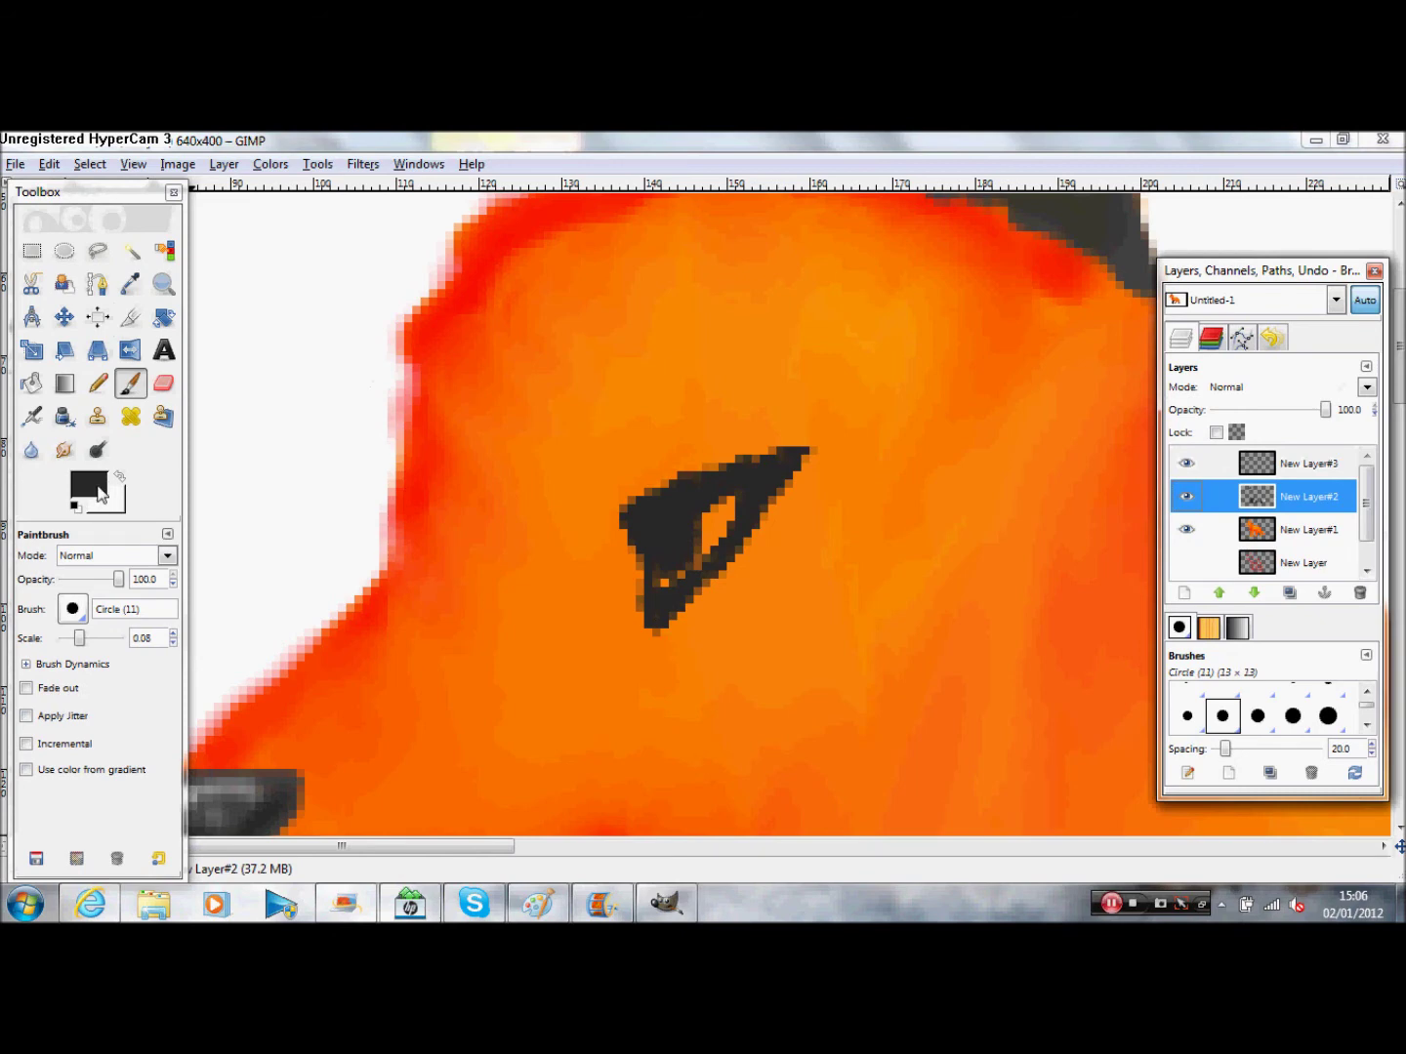
pyautogui.click(102, 496)
pyautogui.click(398, 405)
pyautogui.moveTo(391, 263); pyautogui.dragTo(252, 262)
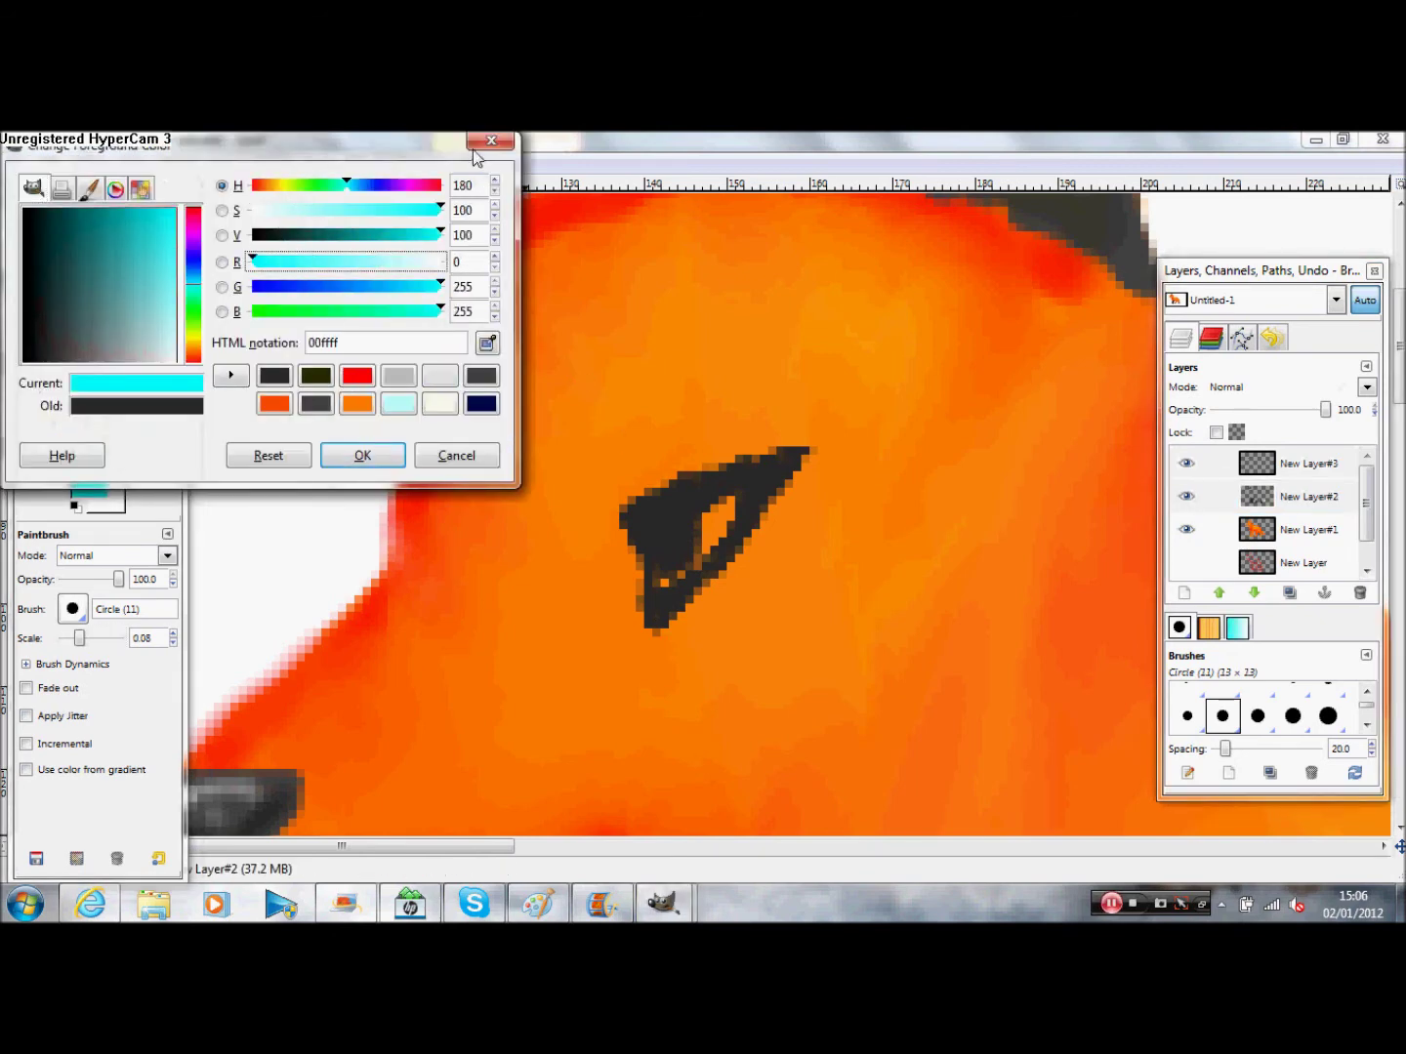
pyautogui.moveTo(441, 234); pyautogui.dragTo(398, 234)
pyautogui.click(370, 455)
pyautogui.moveTo(709, 548); pyautogui.dragTo(722, 530)
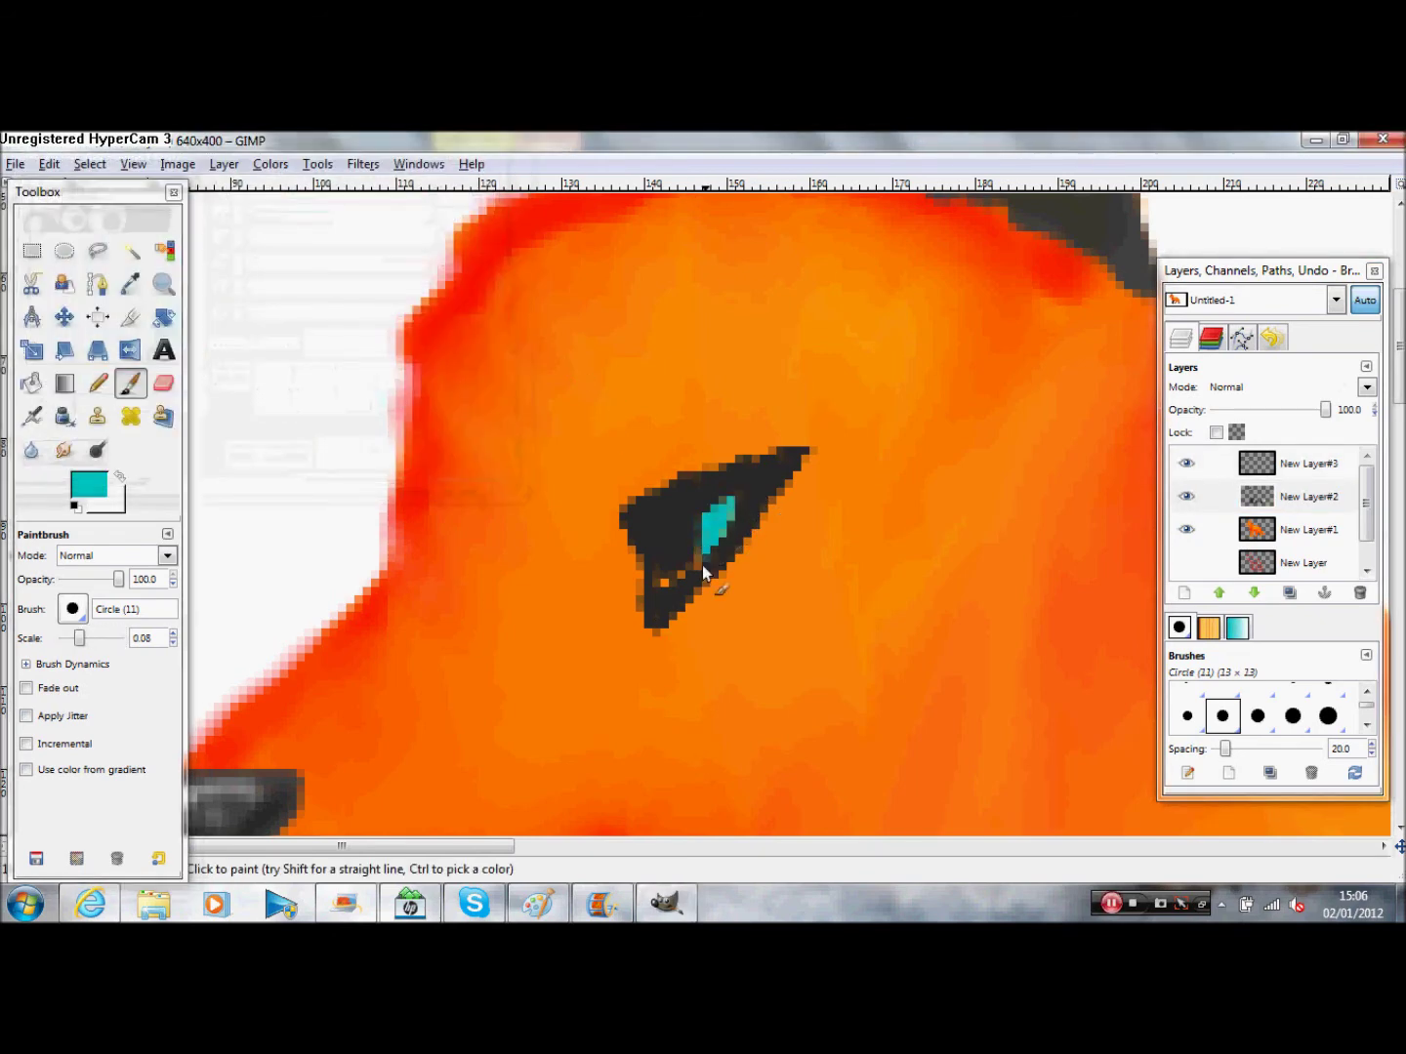
# Step: Dab pale cyan (bdffff) highlights along the lower edge of the iris
pyautogui.click(93, 487)
pyautogui.click(436, 401)
pyautogui.click(370, 455)
pyautogui.click(712, 537)
pyautogui.hotkey('ctrl', 'z')
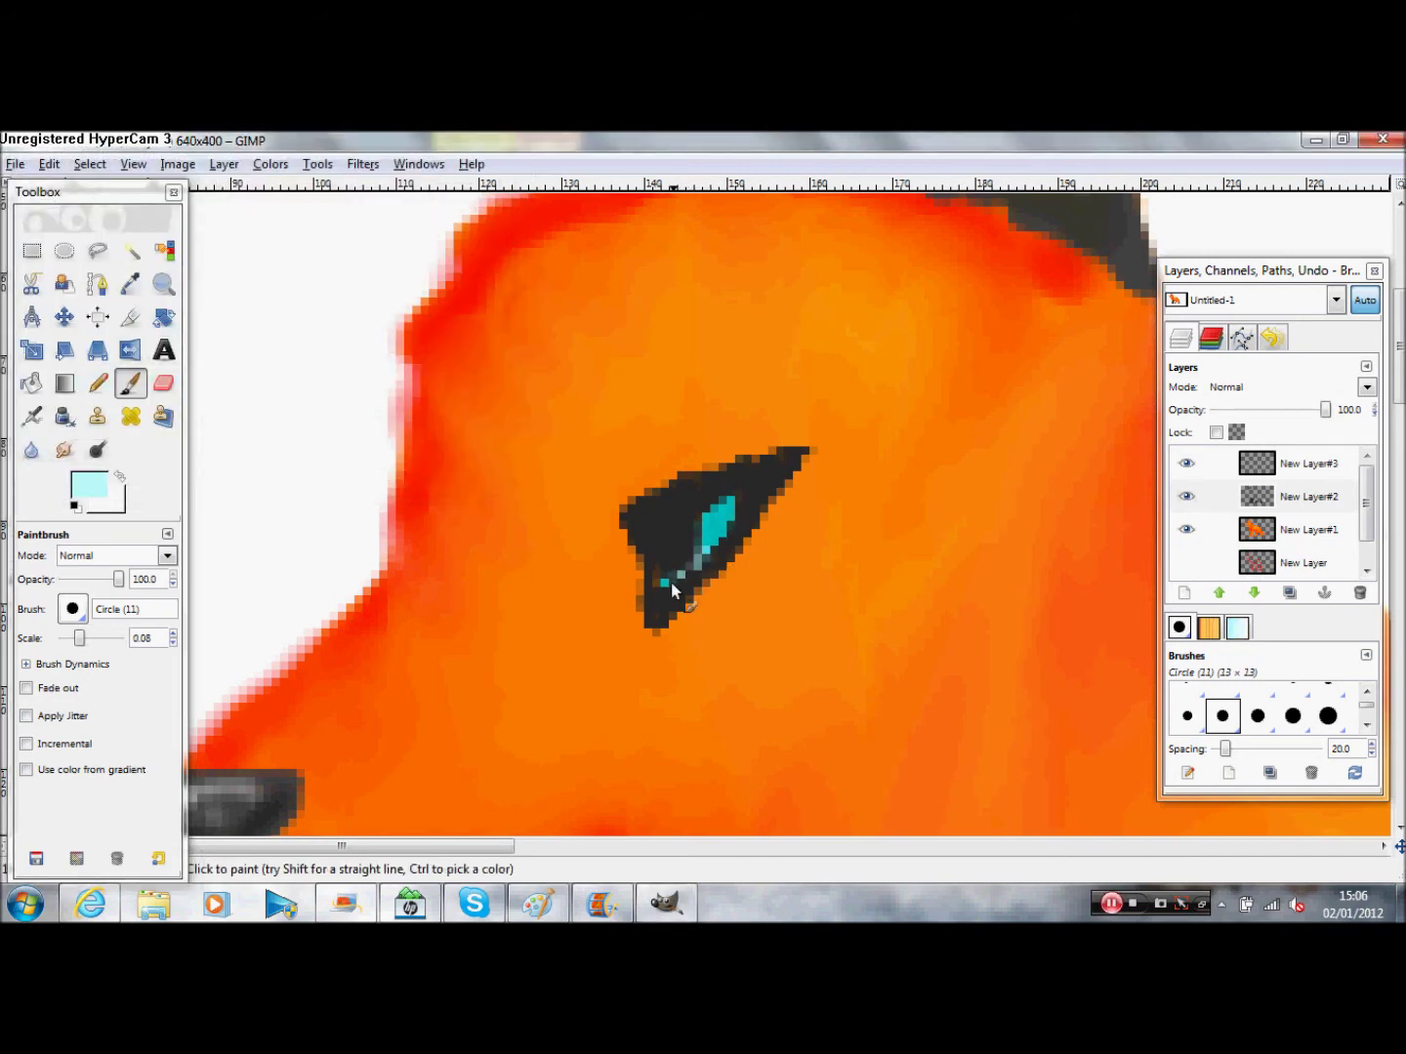
# Step: Set the foreground colour to blue (0098ff) and paint the upper part of the iris
pyautogui.click(92, 480)
pyautogui.click(89, 488)
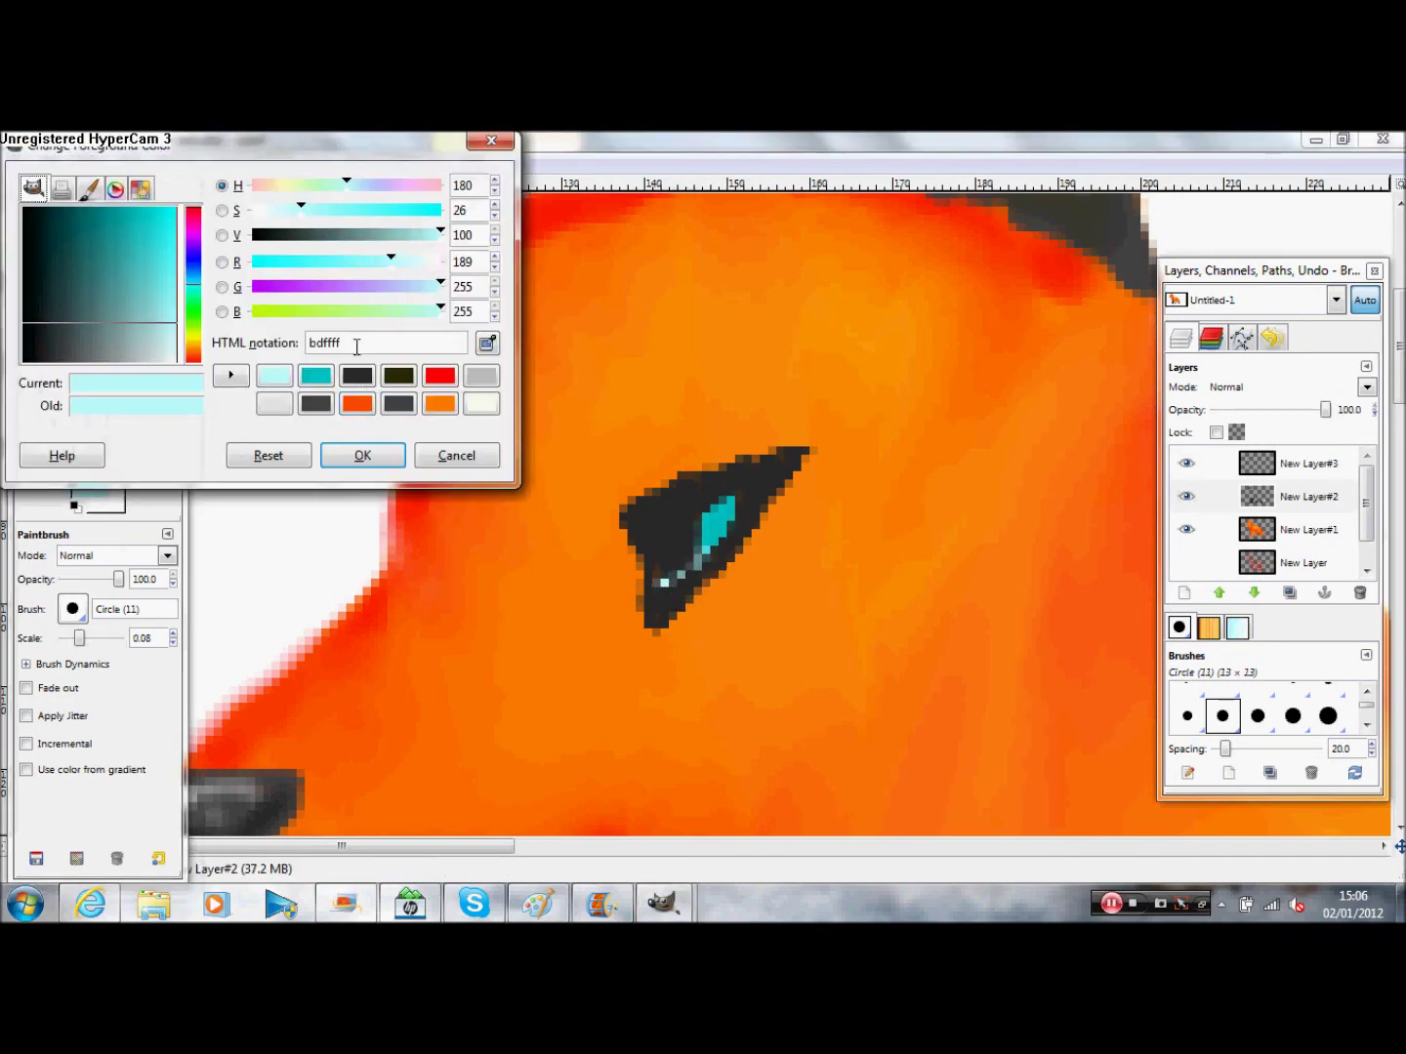
pyautogui.moveTo(434, 289); pyautogui.dragTo(423, 289)
pyautogui.click(441, 210)
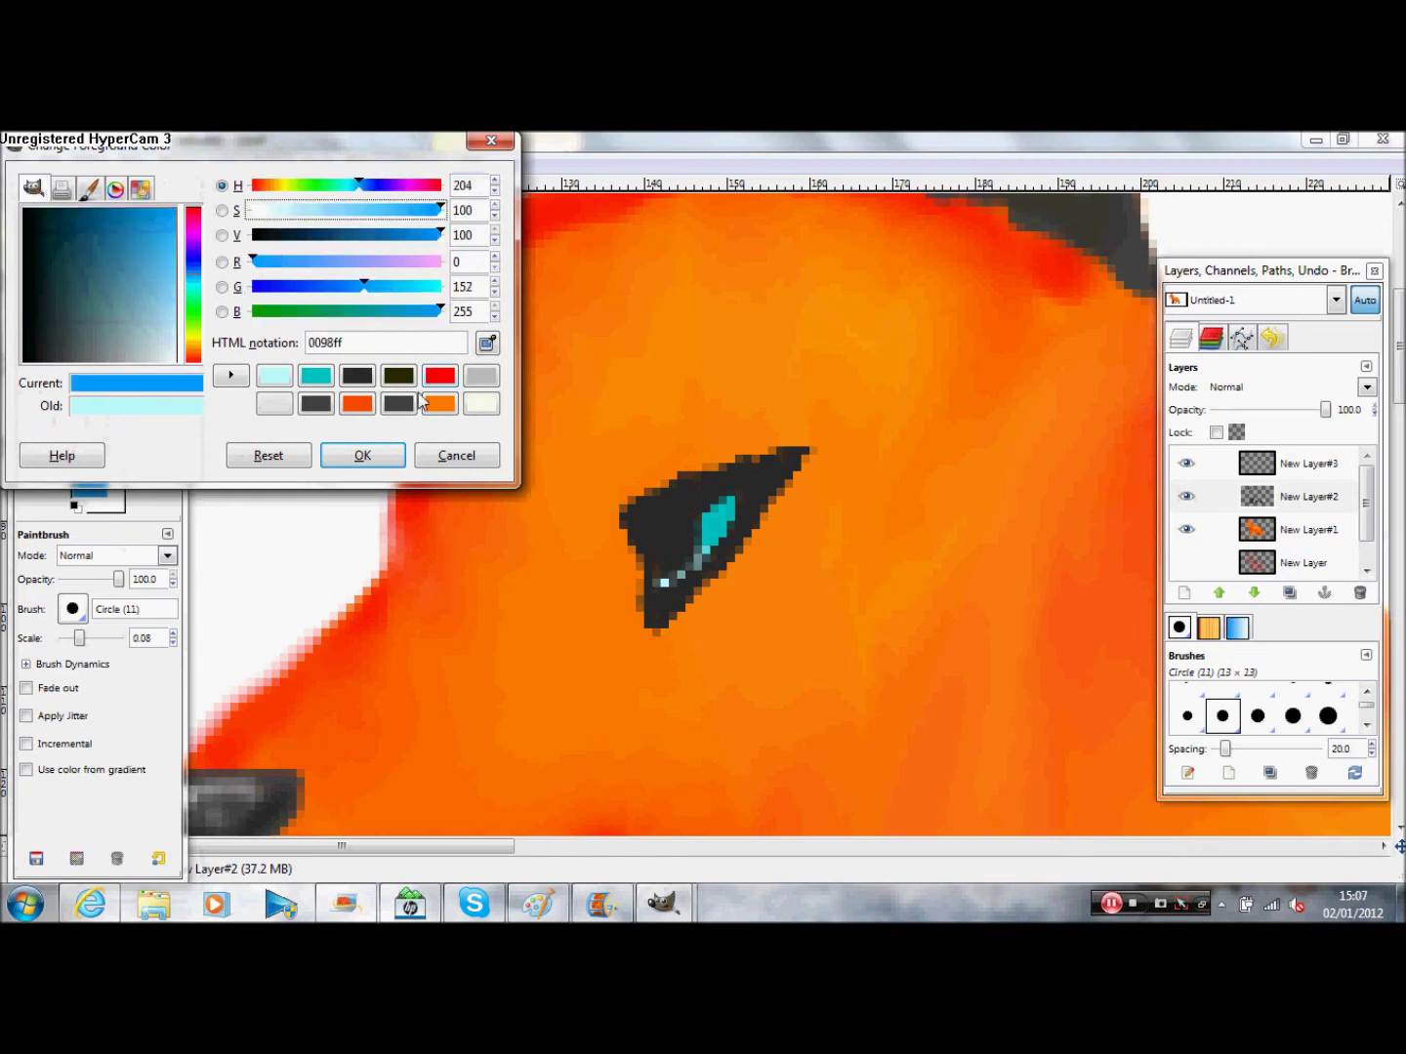
pyautogui.click(362, 455)
# Step: Make New Layer#3 active and spray a soft white glow over the middle of the eye with the Airbrush
pyautogui.click(63, 449)
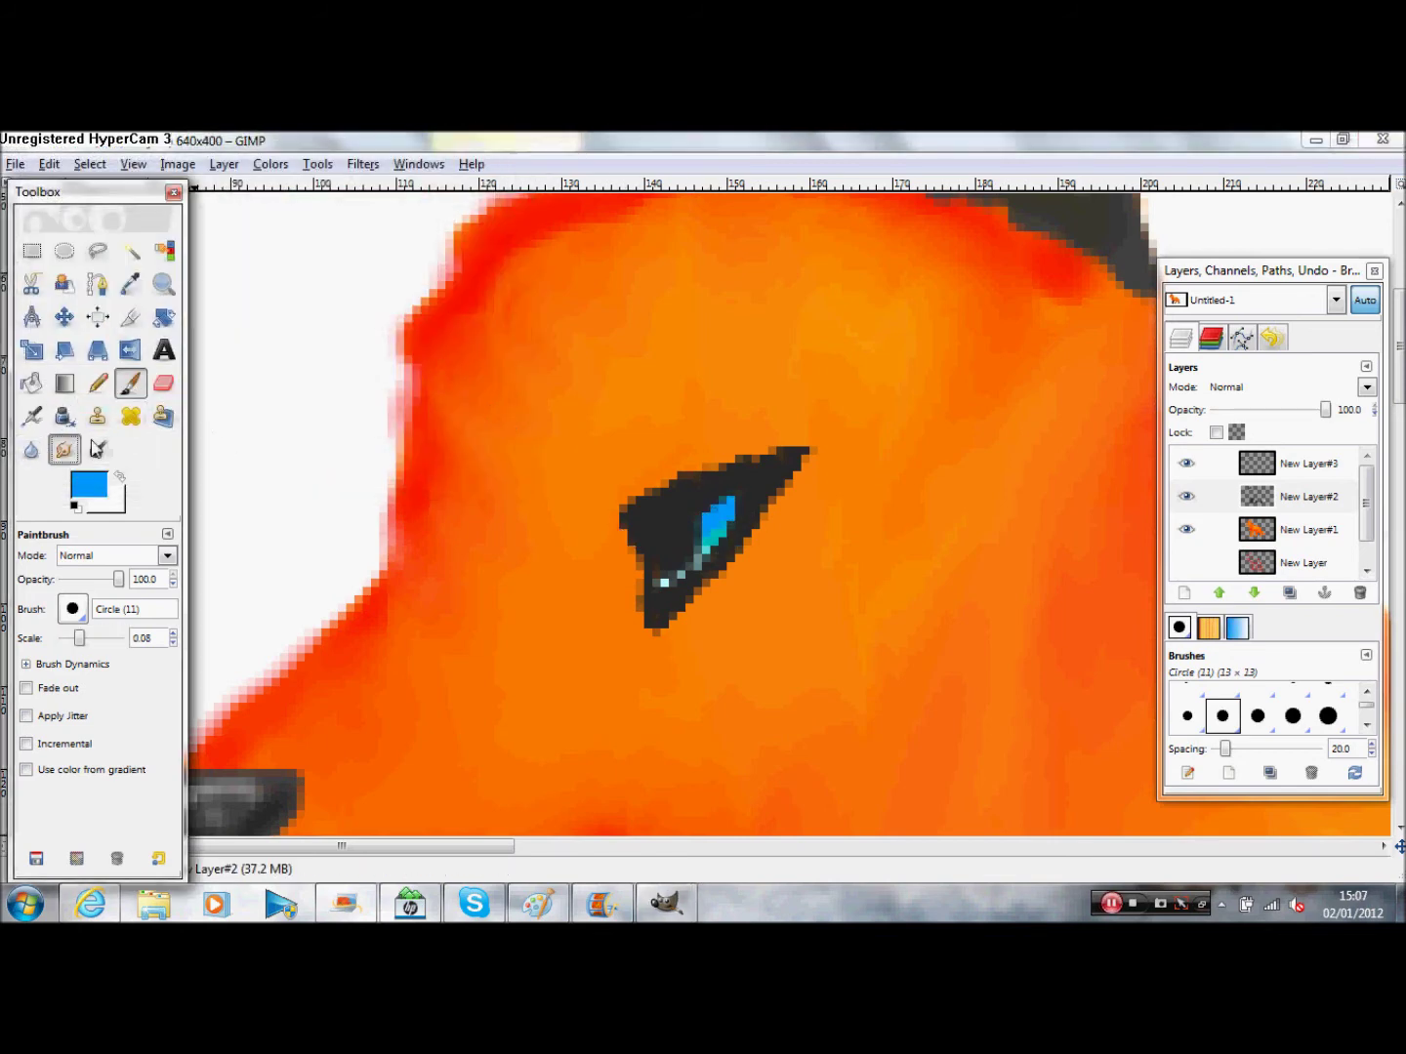
pyautogui.click(1220, 463)
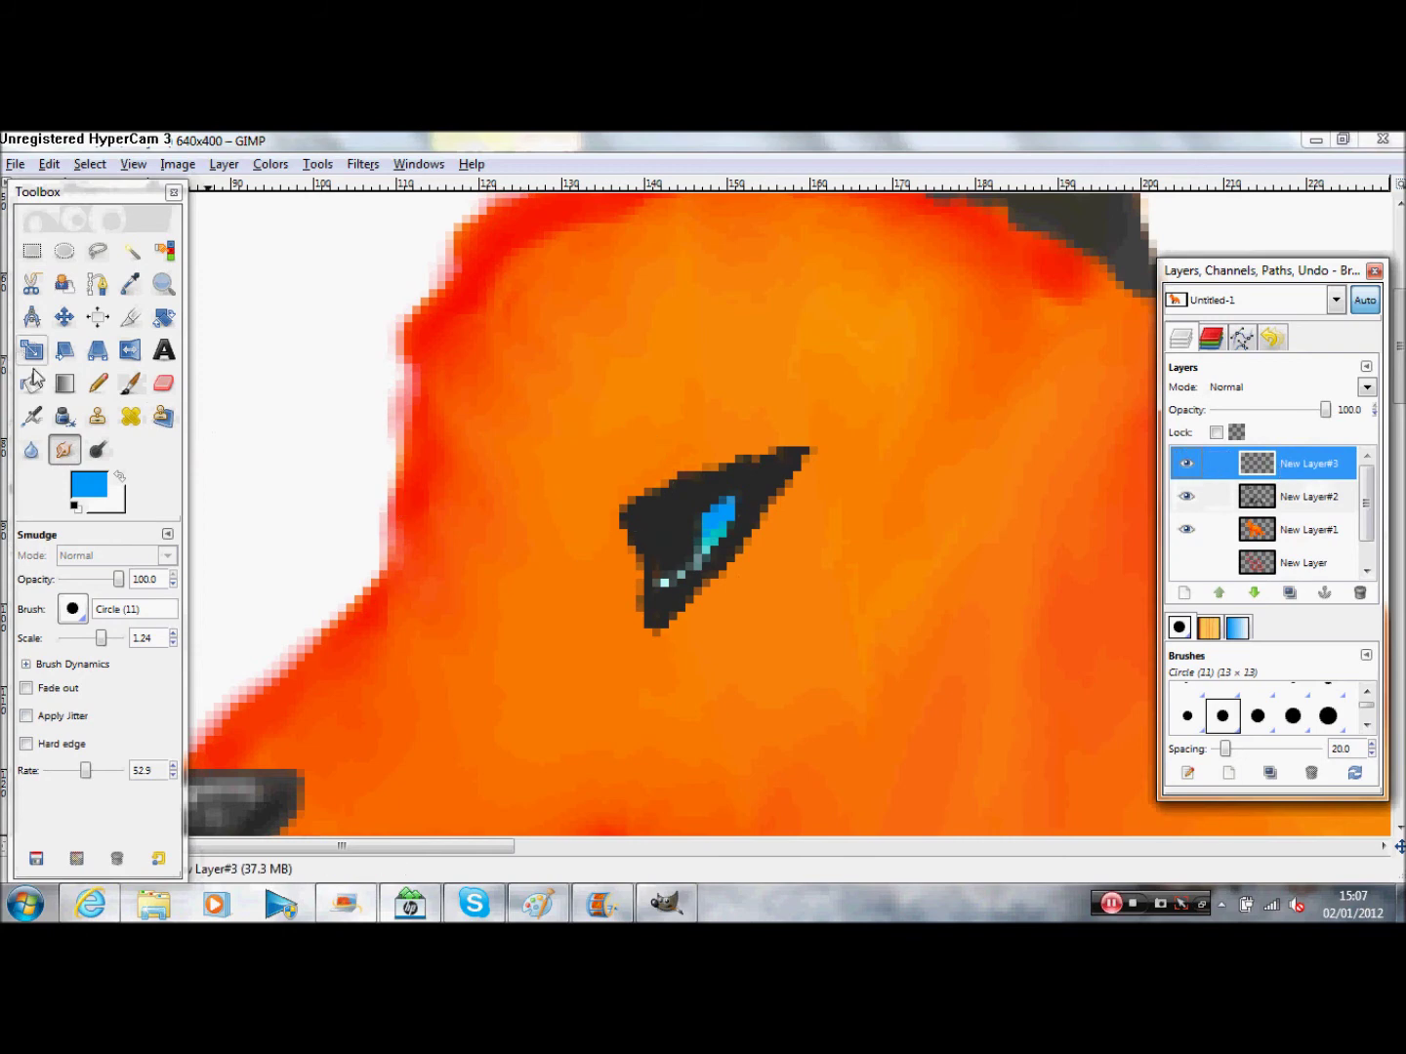
pyautogui.click(162, 382)
pyautogui.click(35, 416)
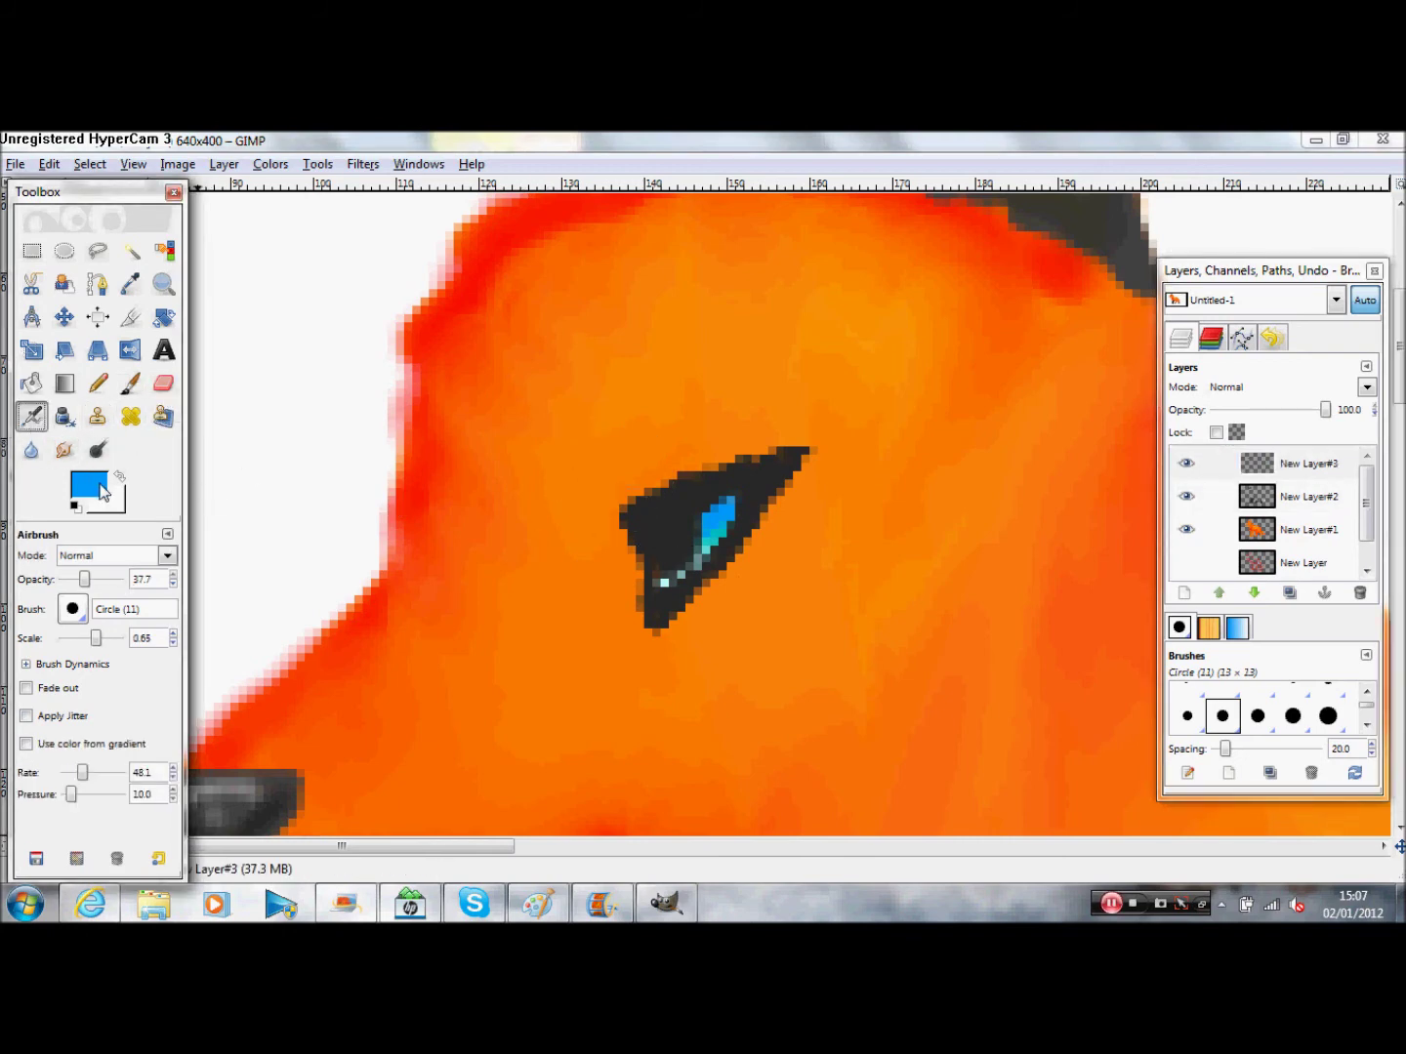
pyautogui.click(87, 484)
pyautogui.click(376, 285)
pyautogui.click(382, 209)
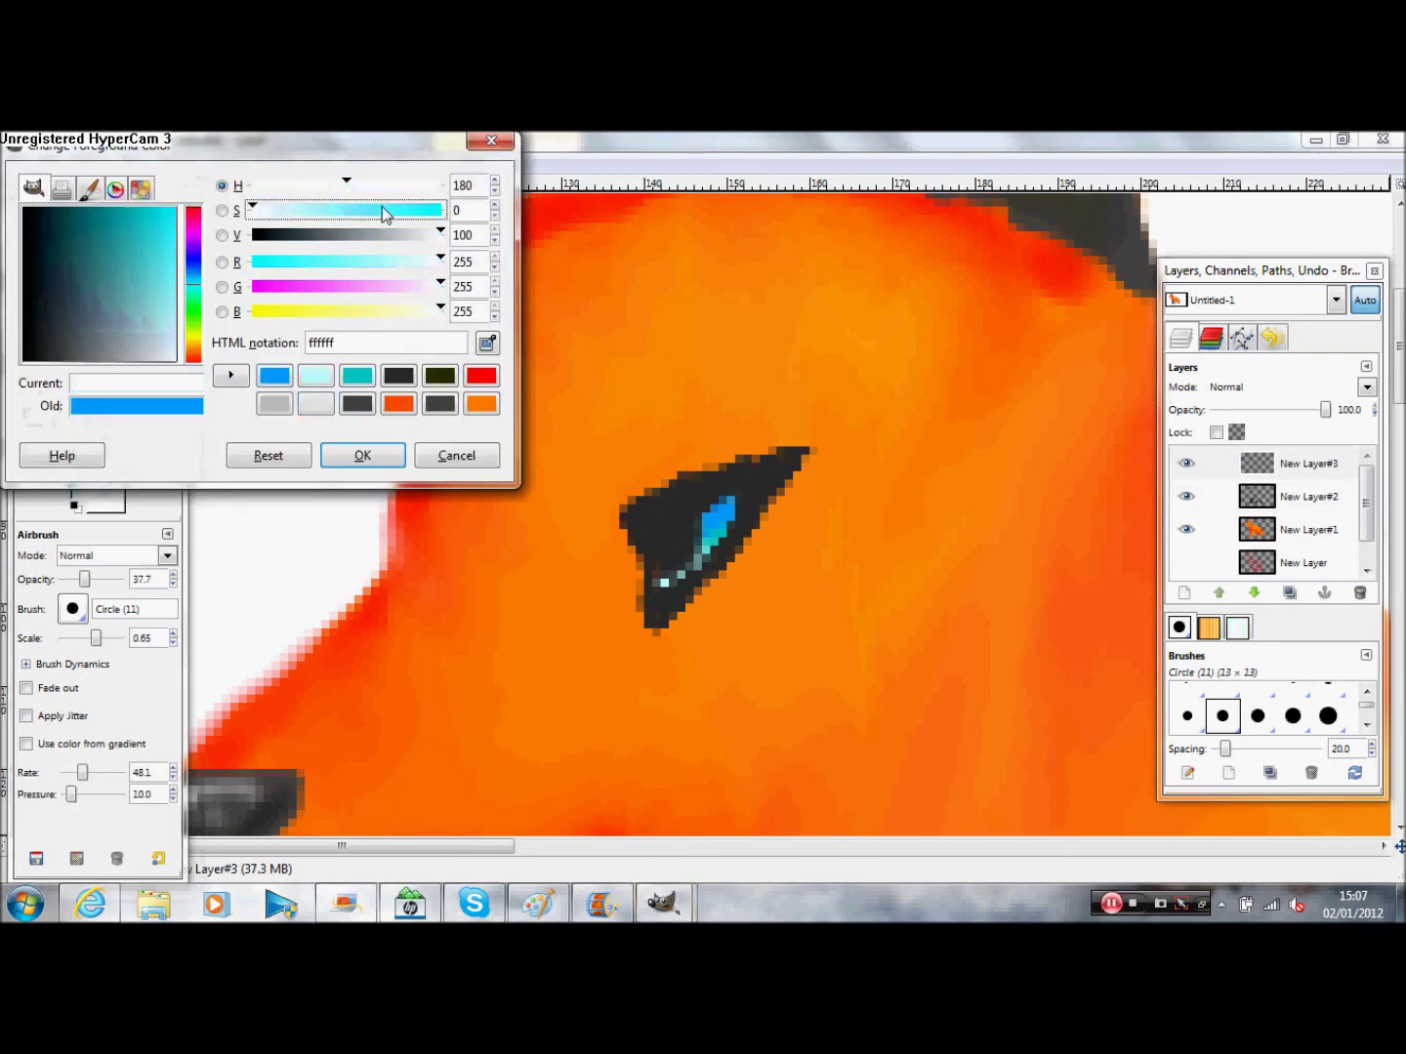
pyautogui.click(362, 455)
pyautogui.moveTo(673, 513); pyautogui.dragTo(696, 532)
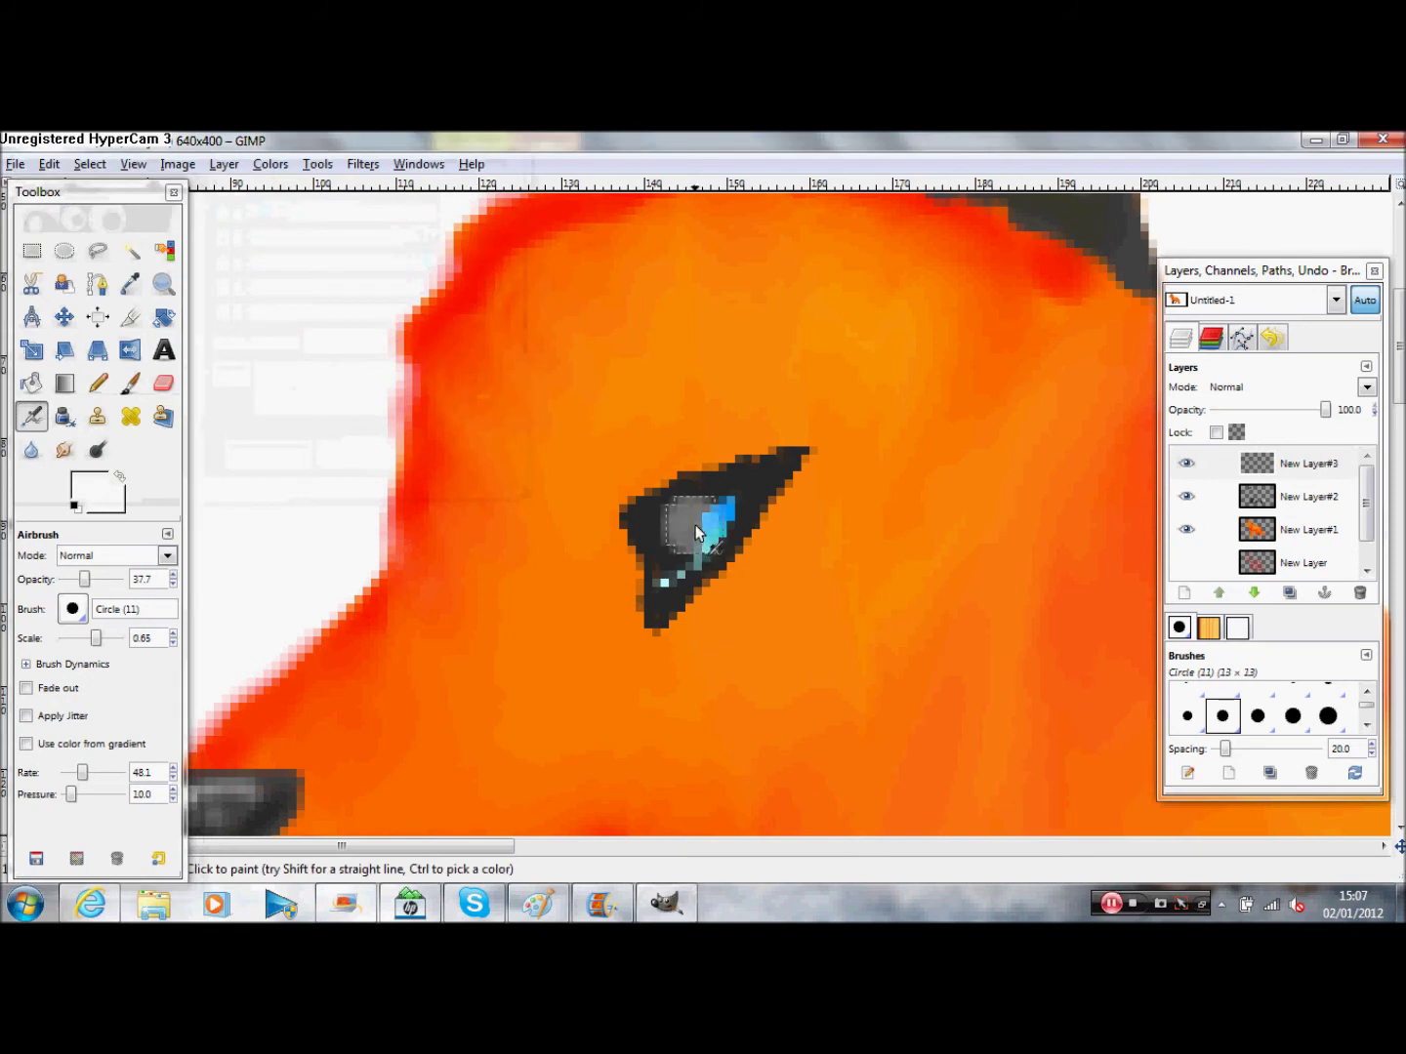
pyautogui.click(697, 530)
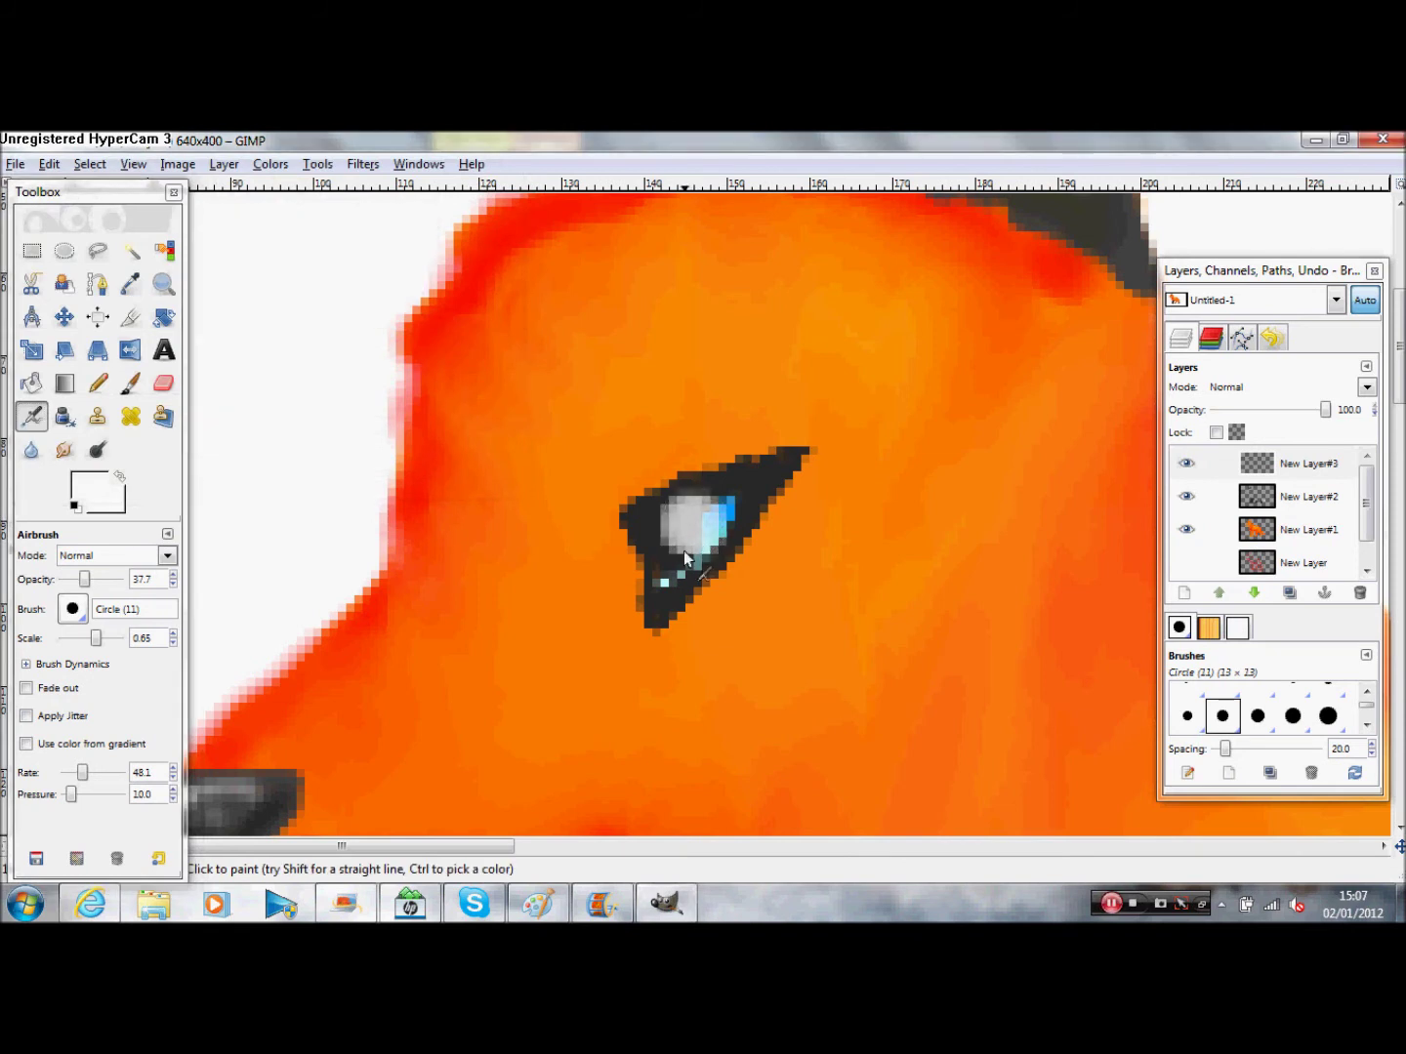
# Step: Set the Airbrush to opacity 87.7 and scale 0.12 and spray a small highlight in the lower eye
pyautogui.click(96, 579)
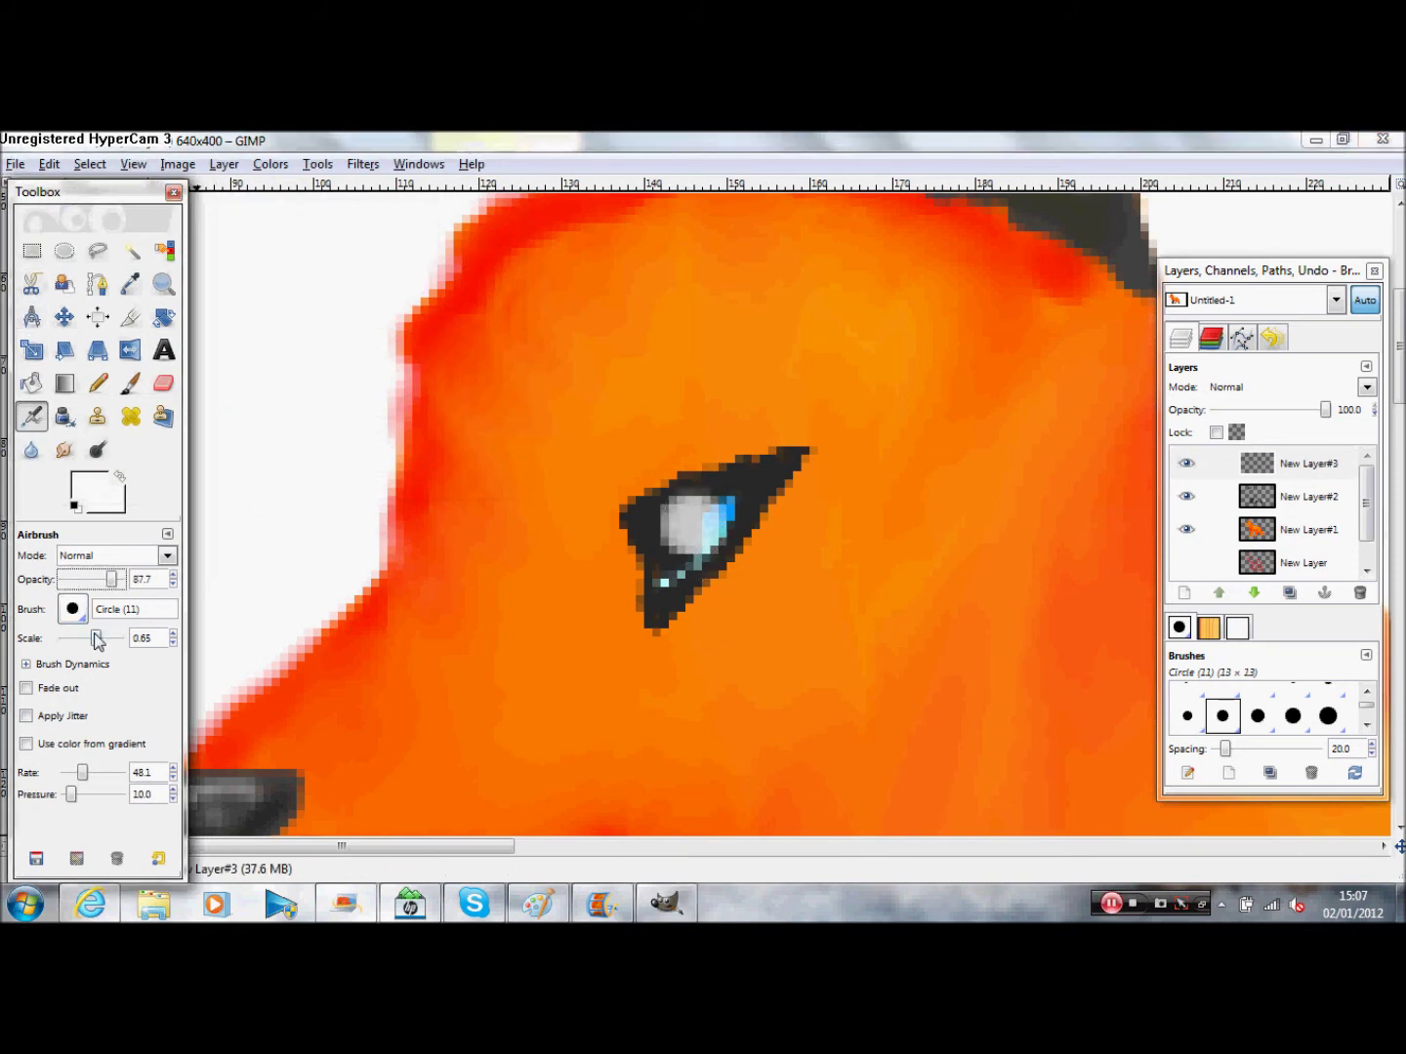
pyautogui.moveTo(95, 638); pyautogui.dragTo(83, 639)
pyautogui.click(677, 567)
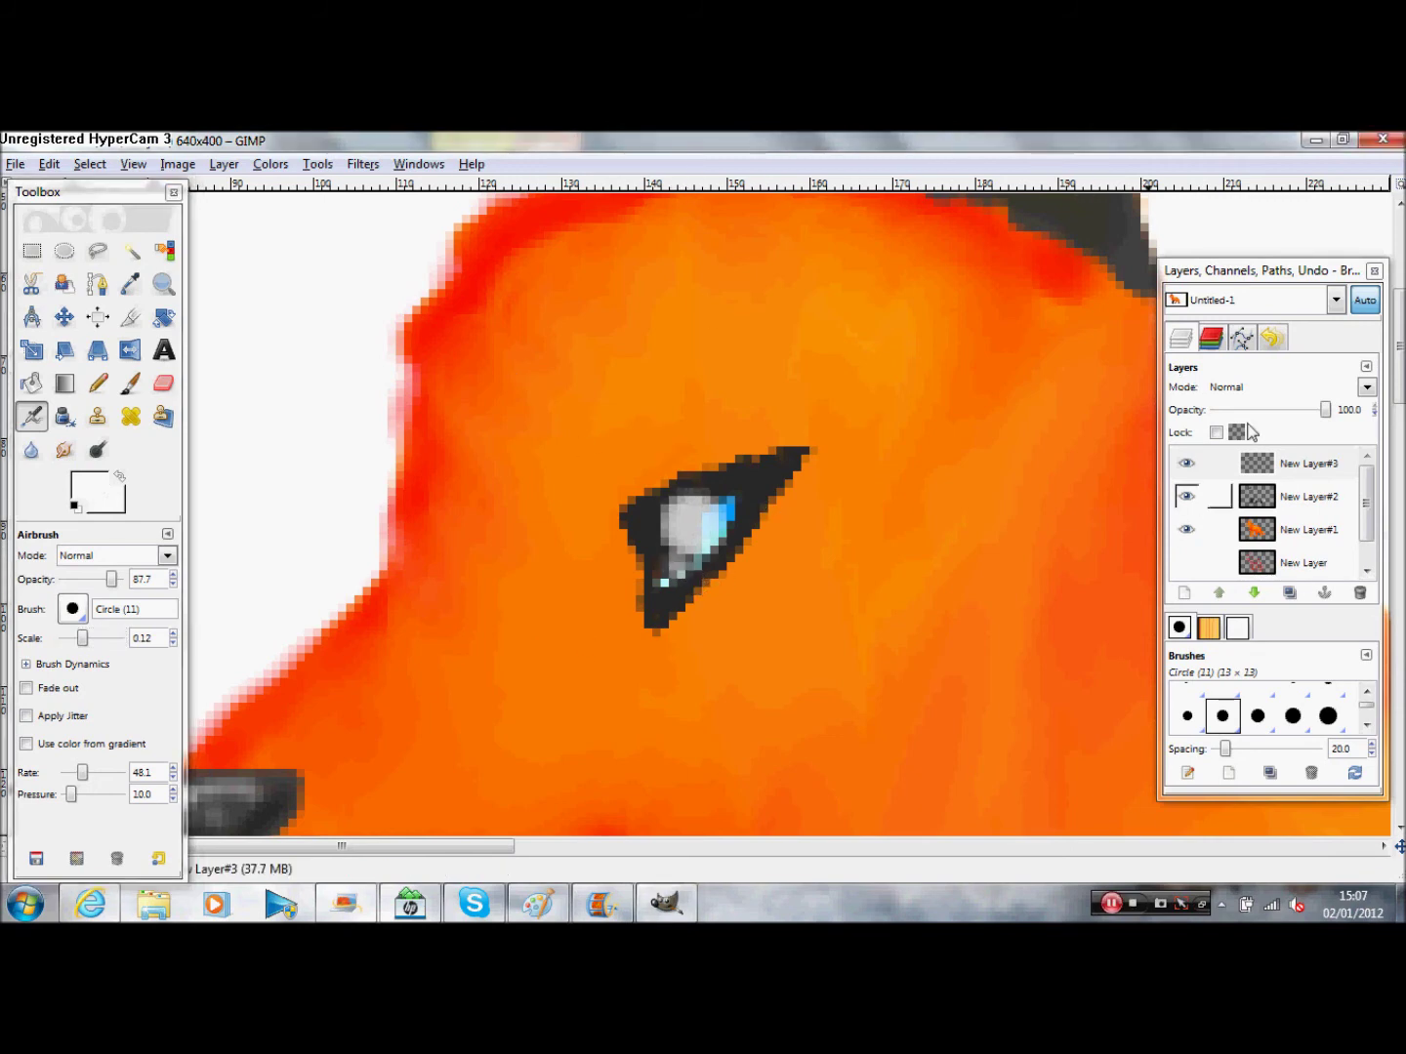
# Step: Merge New Layer#3 down into New Layer#2
pyautogui.rightClick(1287, 464)
pyautogui.click(1162, 260)
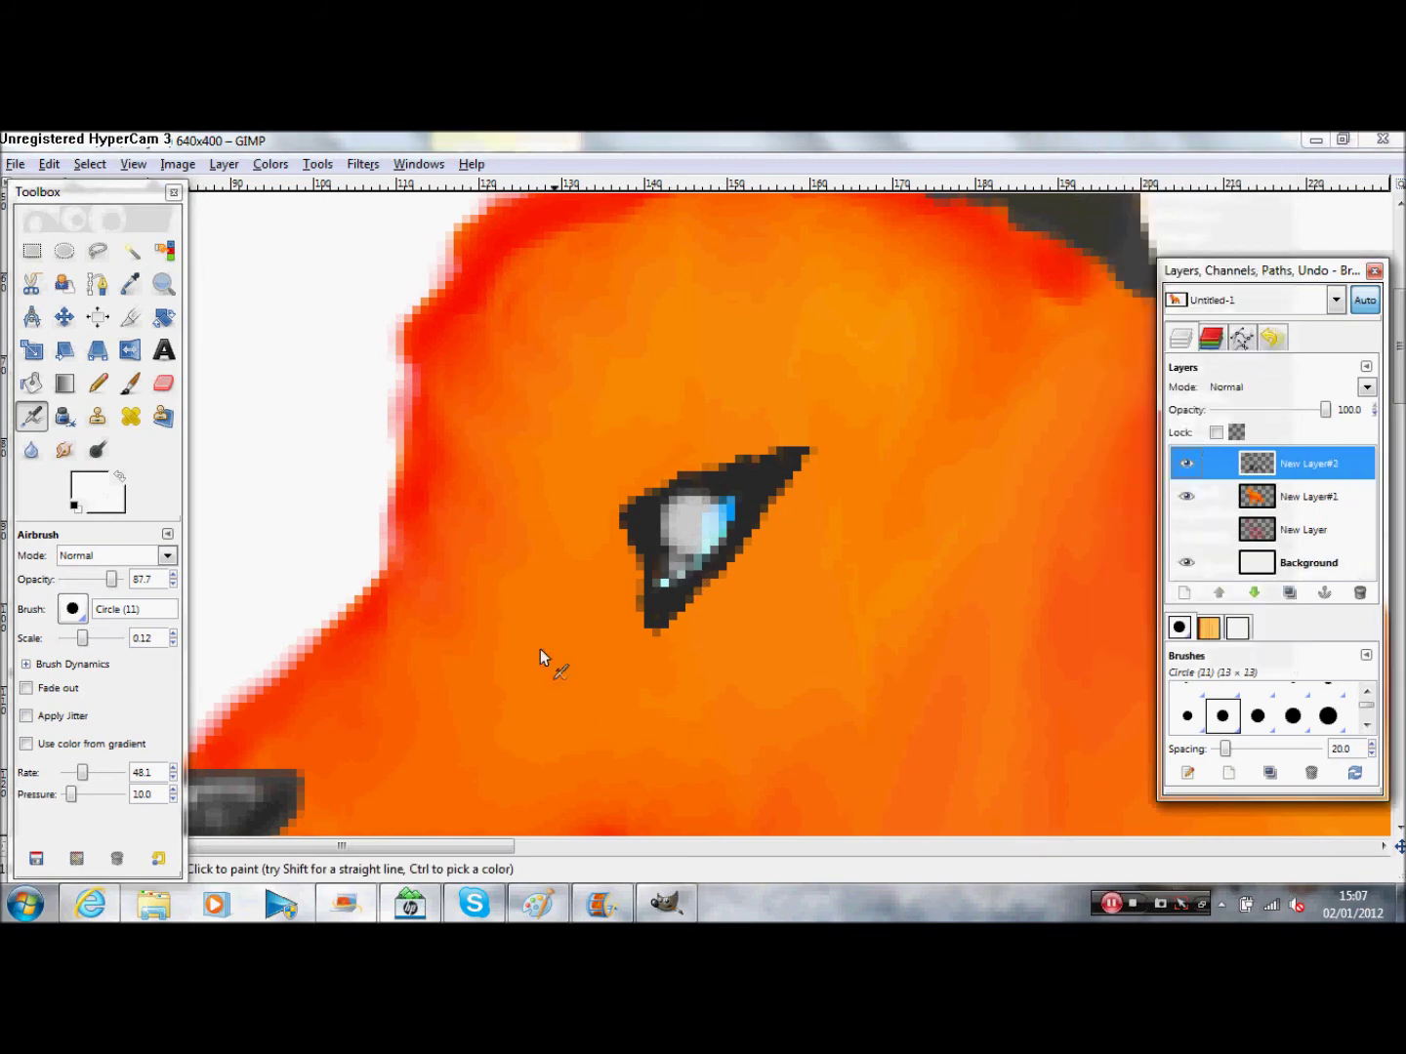
pyautogui.click(163, 284)
pyautogui.click(63, 615)
pyautogui.click(400, 641)
pyautogui.click(403, 646)
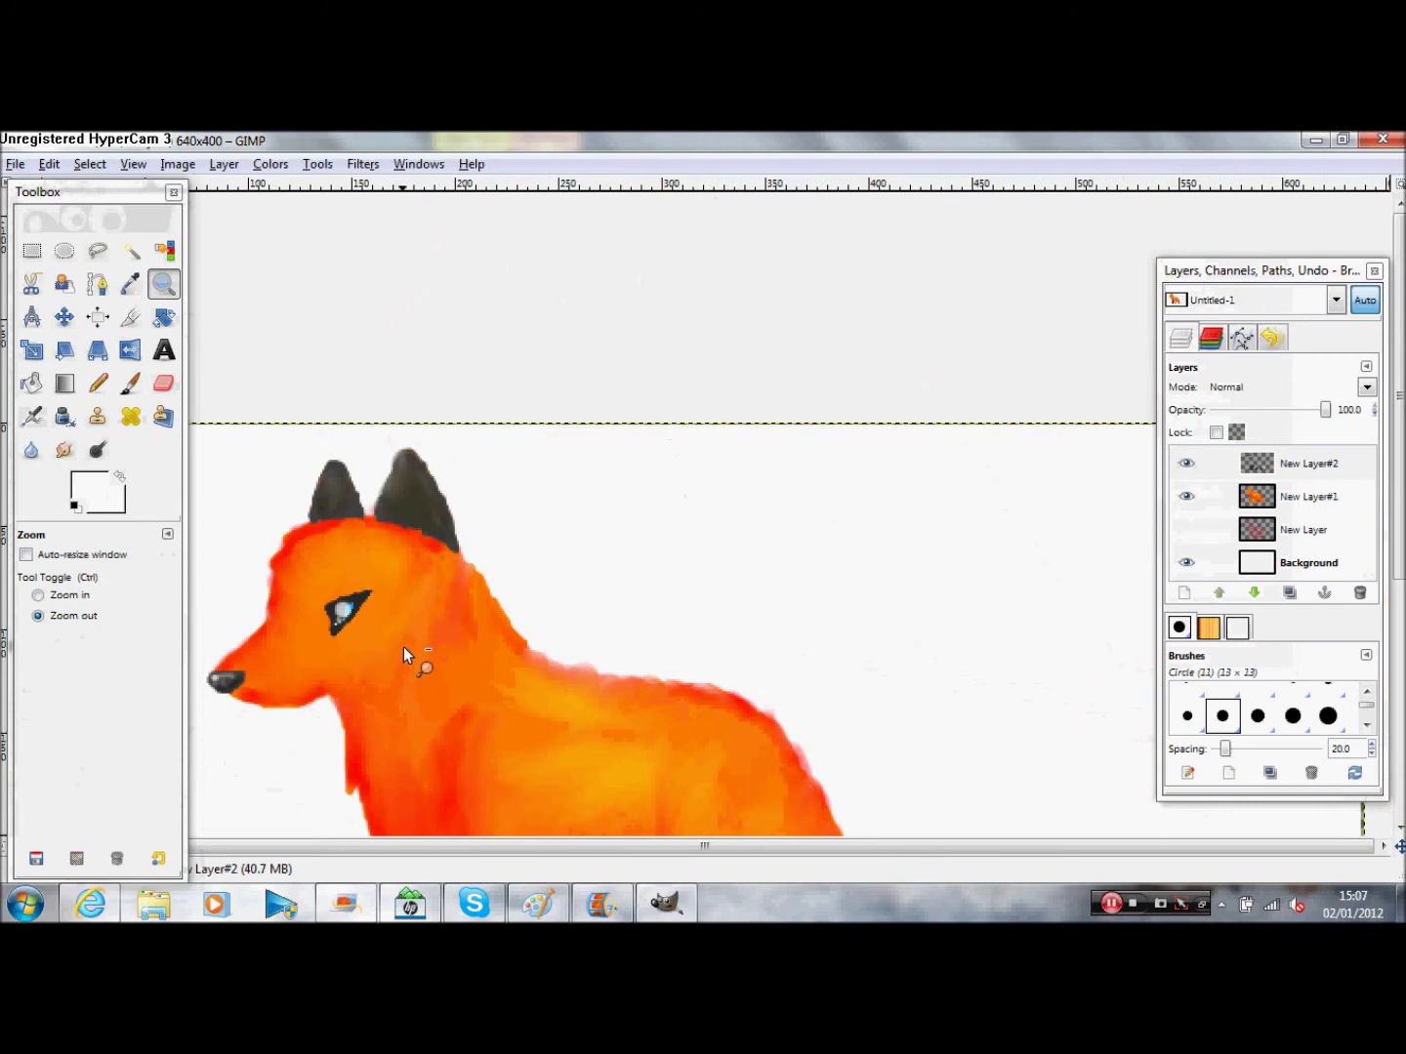
pyautogui.click(405, 649)
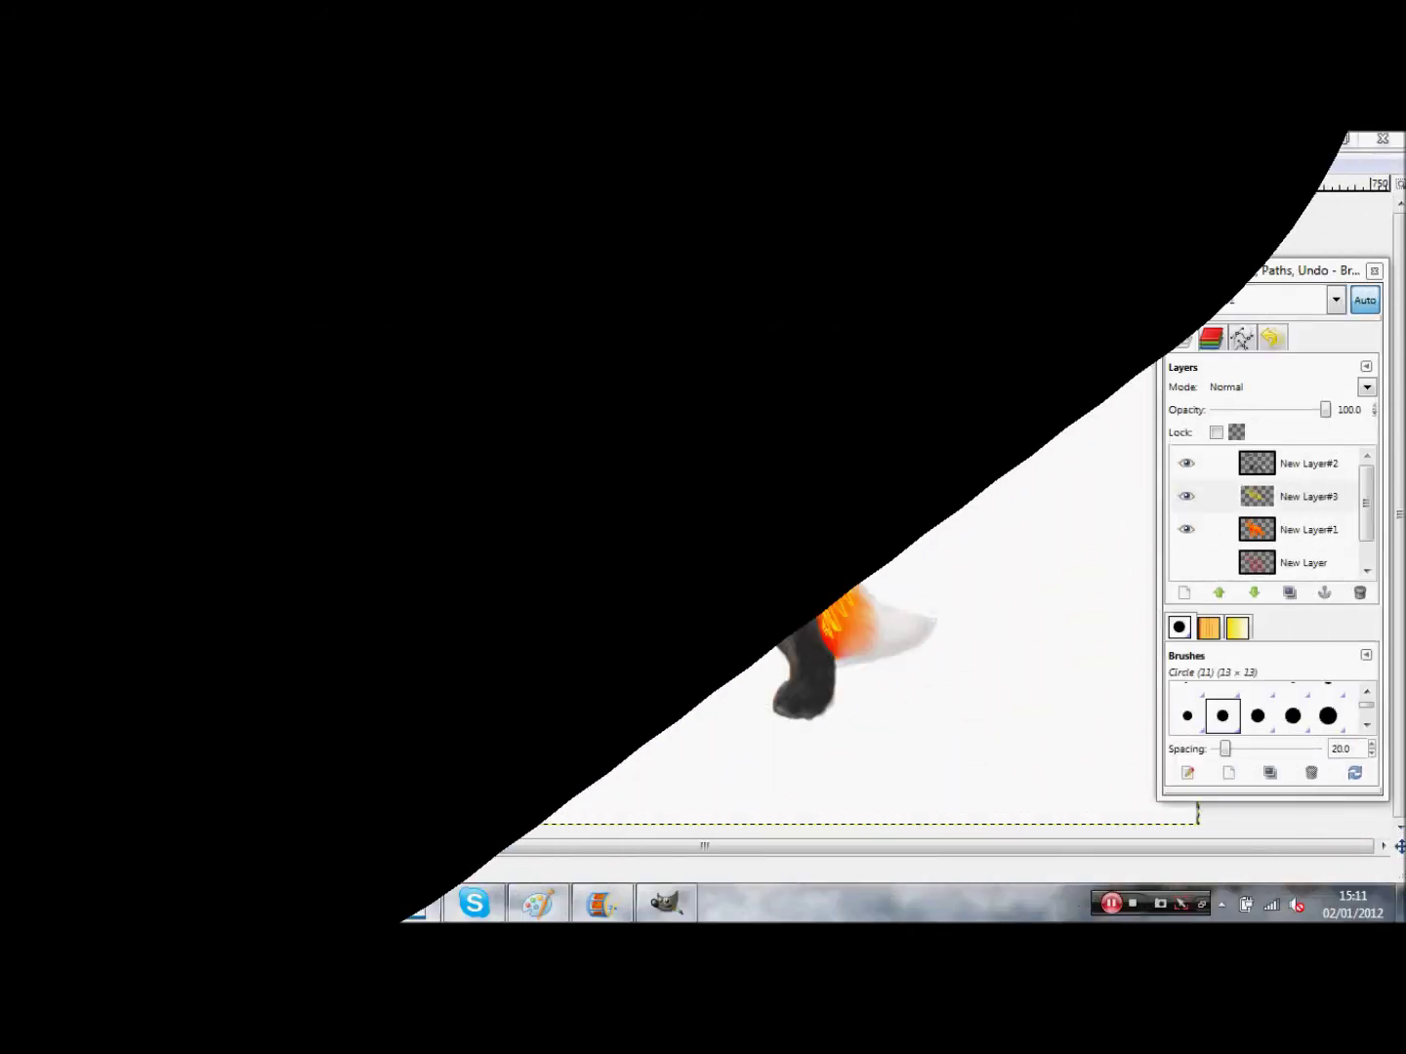
pyautogui.moveTo(489, 540)
pyautogui.mouseDown()
pyautogui.moveTo(446, 402)
pyautogui.moveTo(372, 425)
pyautogui.mouseUp()
pyautogui.hotkey('ctrl', 'z')
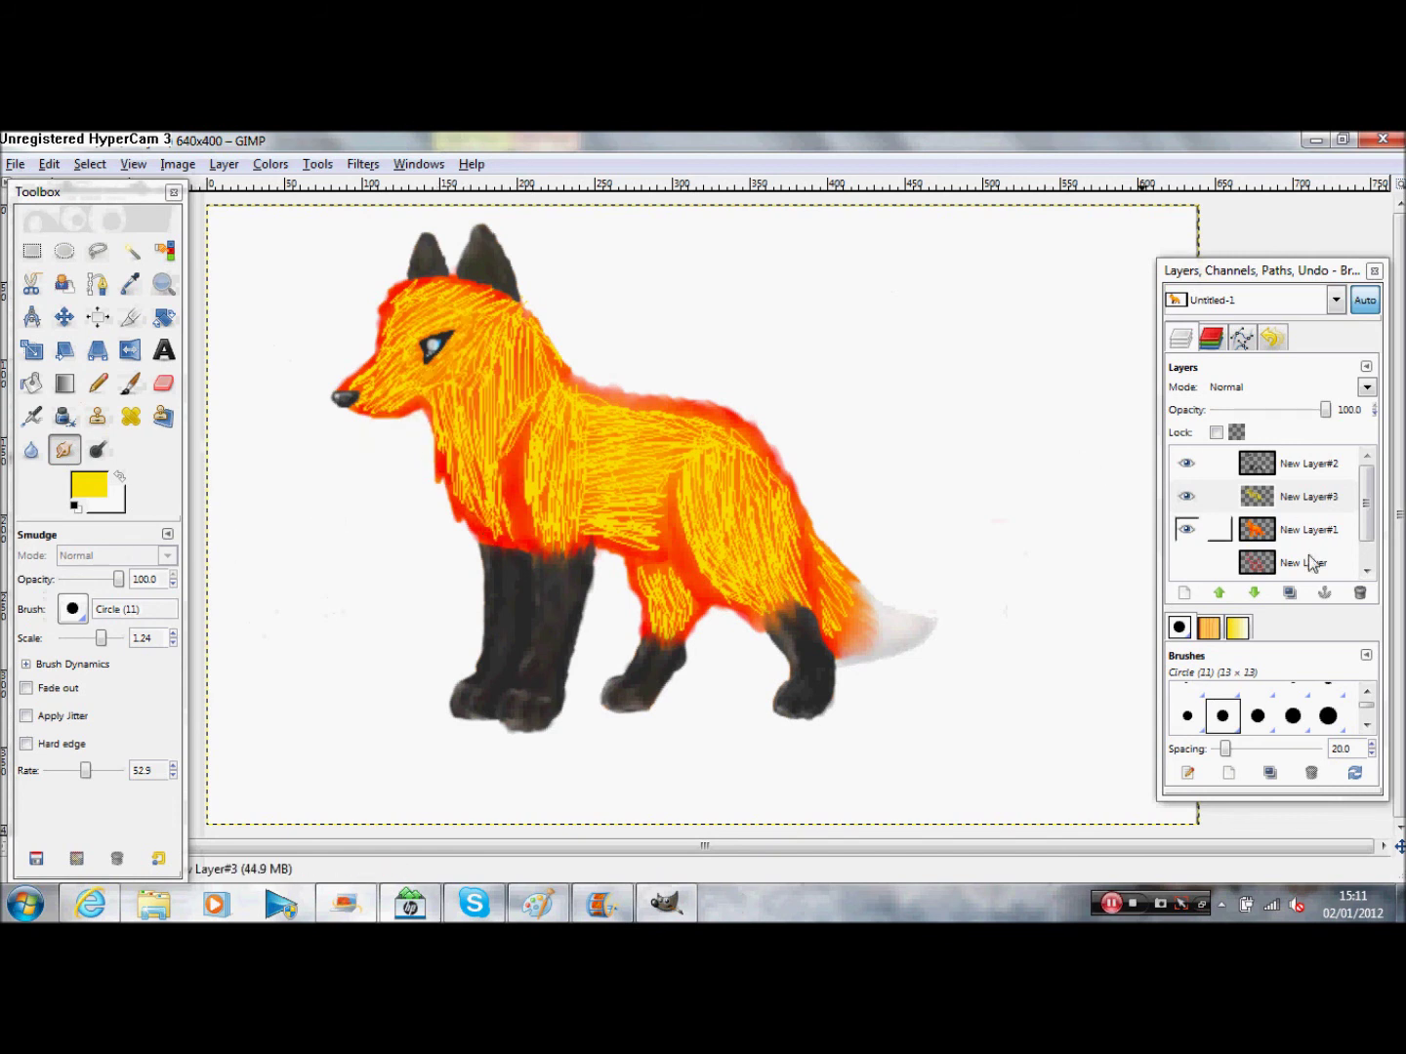
pyautogui.hotkey('shift', 'u')
pyautogui.moveTo(108, 638); pyautogui.dragTo(117, 637)
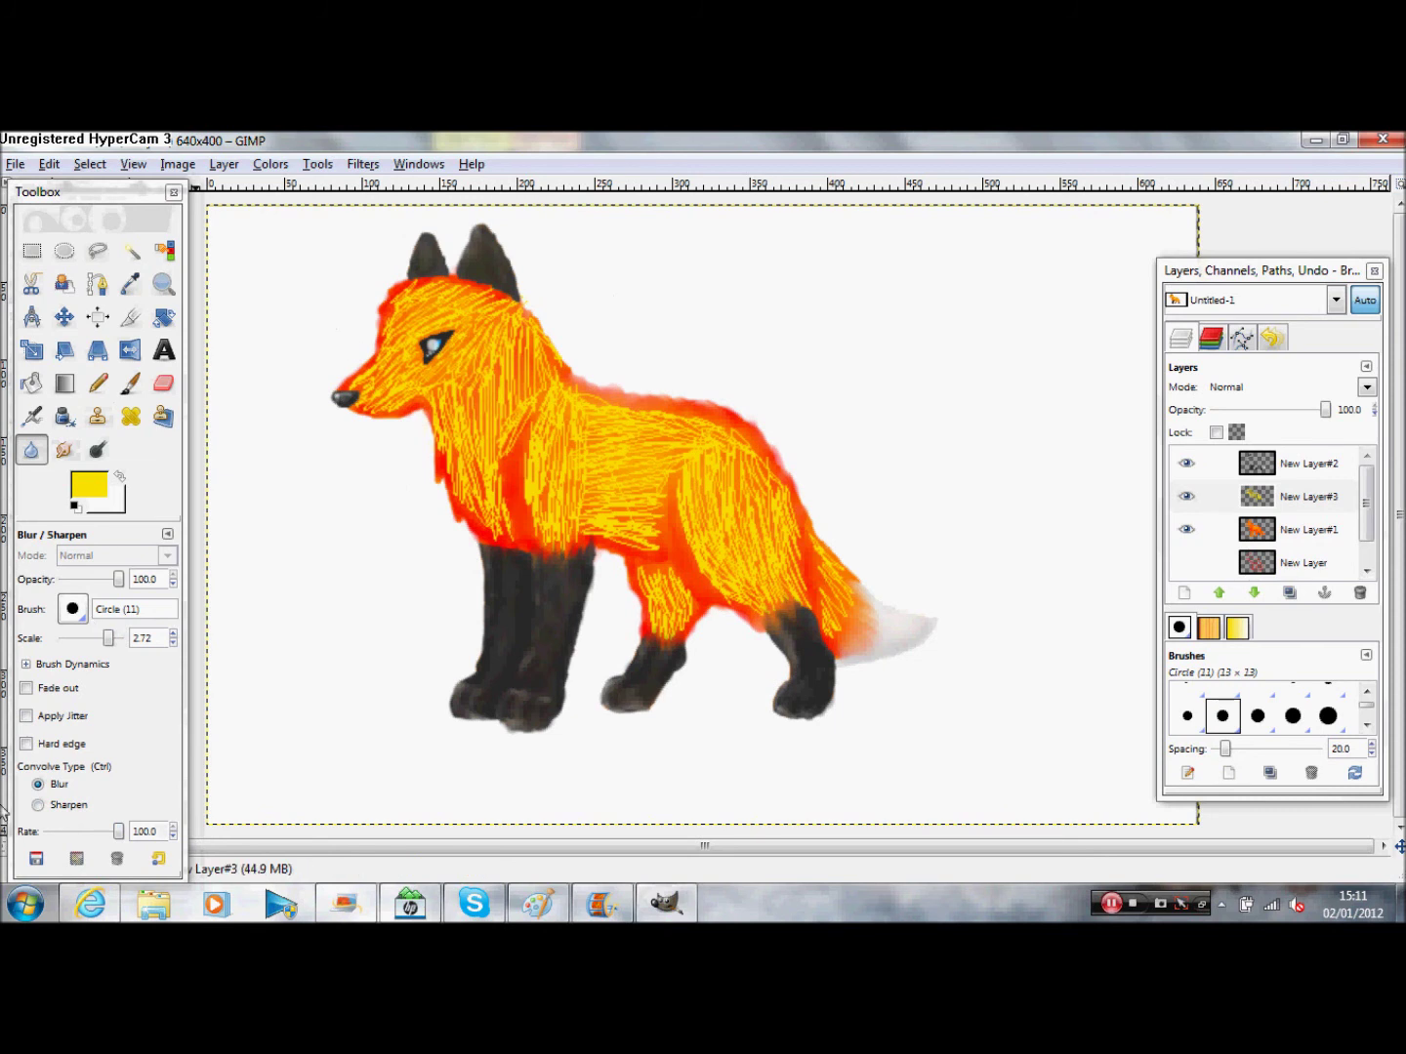
# Step: Smudge the yellow fur strokes over the wolf's head, body and tail with the smudge rate at 29.4
pyautogui.click(65, 451)
pyautogui.moveTo(85, 769); pyautogui.dragTo(70, 771)
pyautogui.moveTo(537, 391)
pyautogui.mouseDown()
pyautogui.moveTo(566, 526)
pyautogui.moveTo(478, 551)
pyautogui.moveTo(485, 398)
pyautogui.moveTo(431, 432)
pyautogui.moveTo(313, 461)
pyautogui.moveTo(219, 462)
pyautogui.moveTo(497, 304)
pyautogui.moveTo(523, 305)
pyautogui.moveTo(556, 334)
pyautogui.mouseUp()
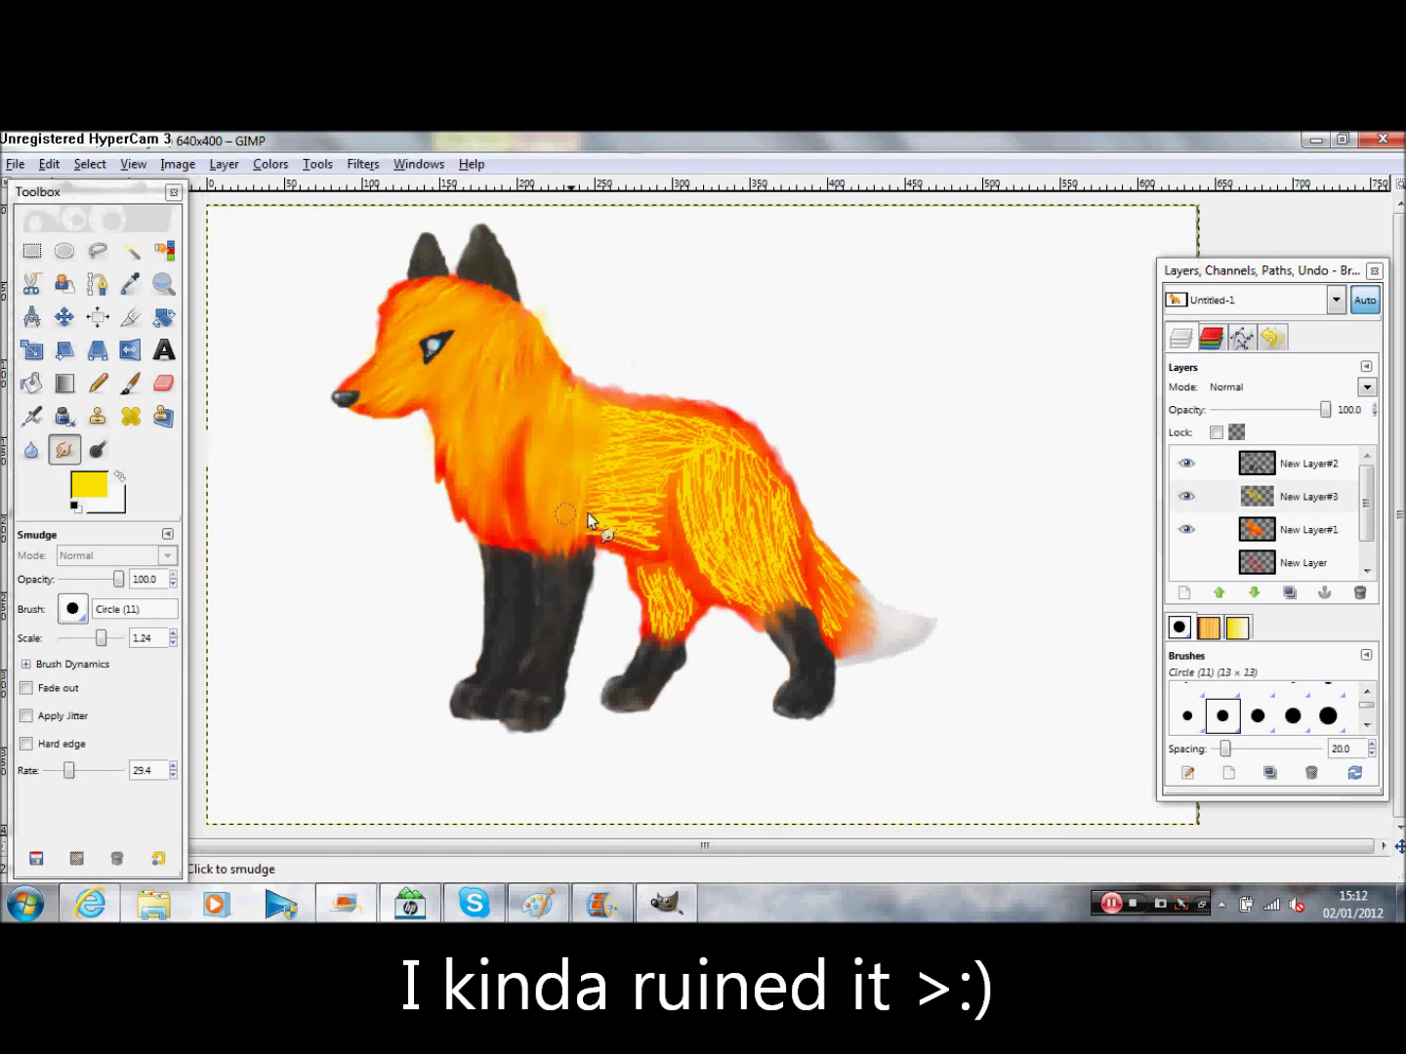
pyautogui.moveTo(564, 464)
pyautogui.mouseDown()
pyautogui.moveTo(762, 302)
pyautogui.moveTo(698, 434)
pyautogui.moveTo(706, 566)
pyautogui.moveTo(795, 612)
pyautogui.moveTo(852, 610)
pyautogui.mouseUp()
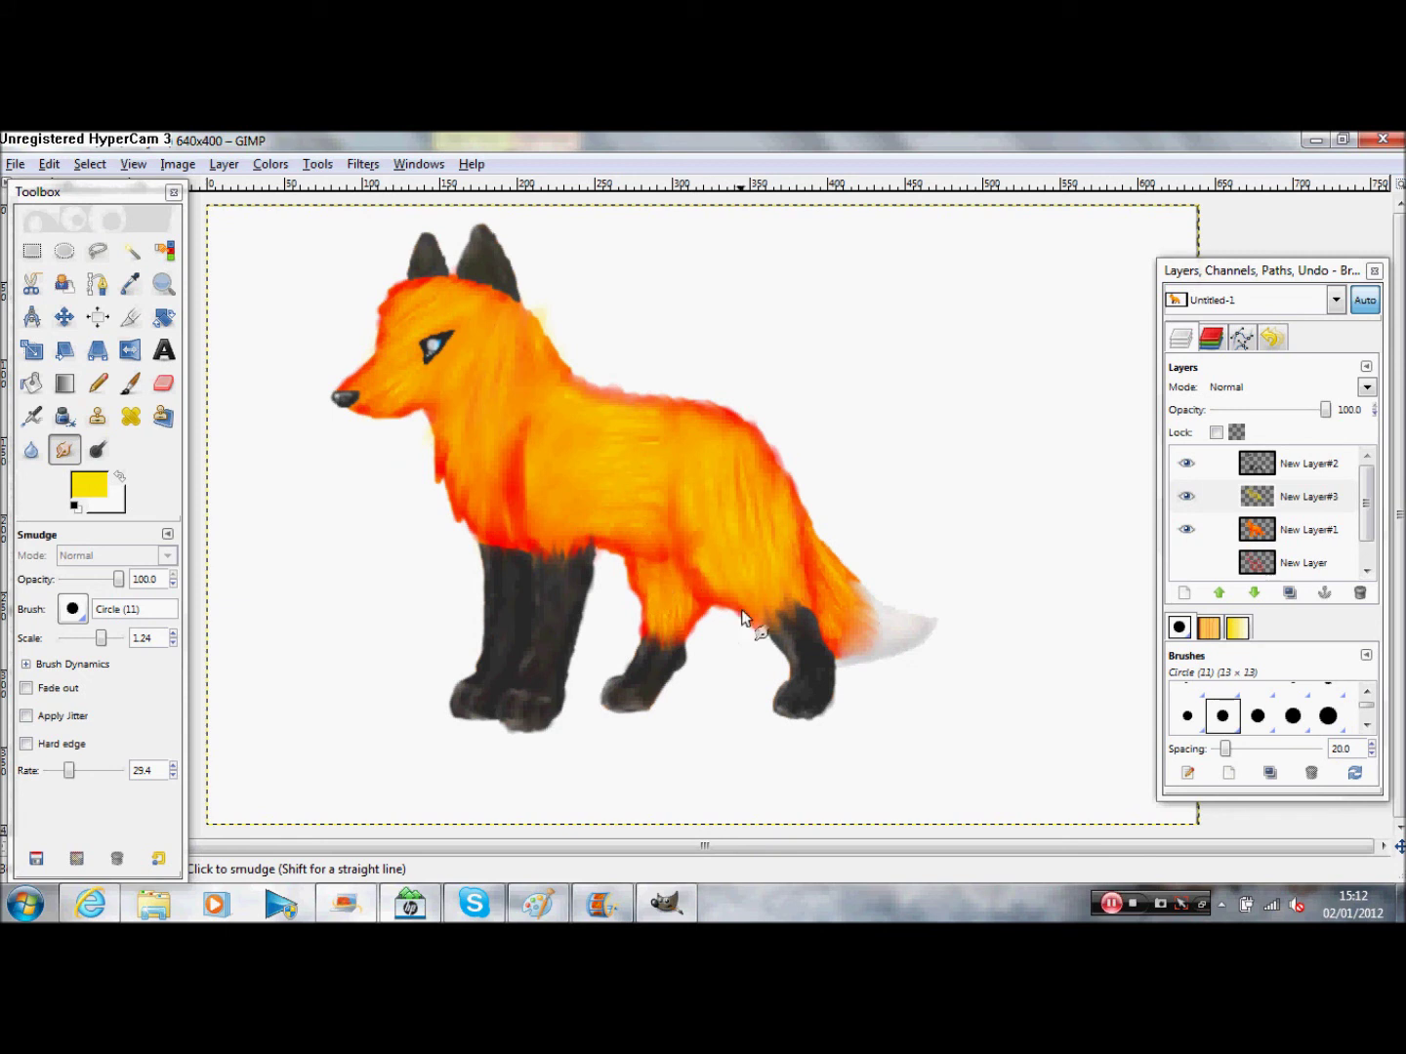
# Step: Lower the opacity of New Layer#3 to 57.0
pyautogui.rightClick(1295, 504)
pyautogui.click(1342, 504)
pyautogui.click(1209, 337)
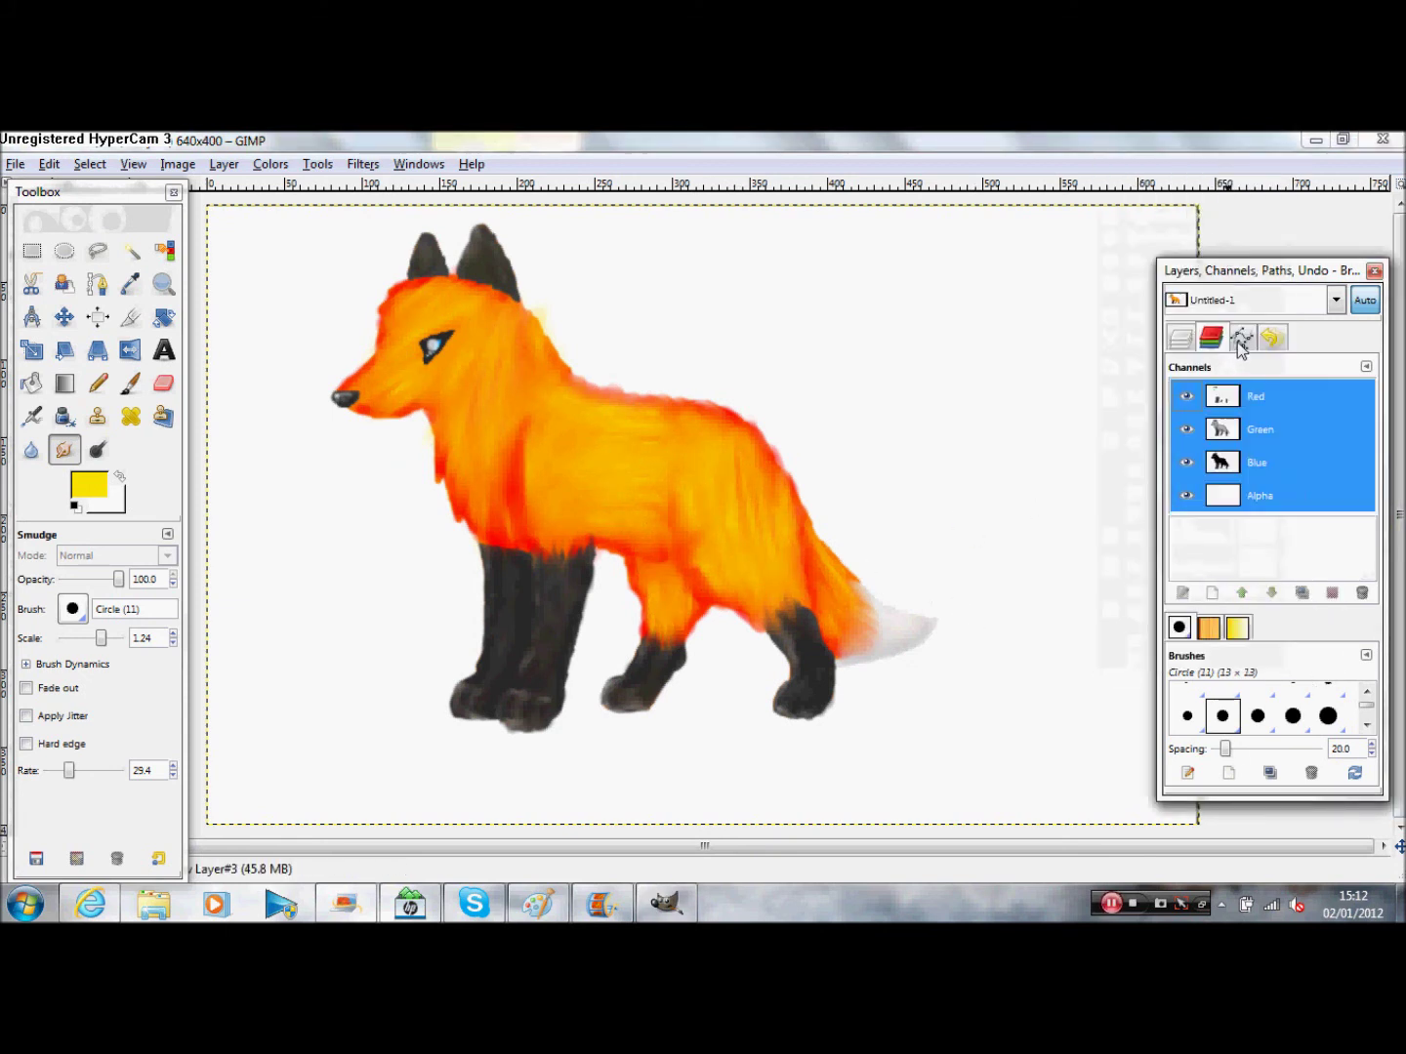
pyautogui.click(1181, 338)
pyautogui.click(1245, 503)
pyautogui.moveTo(1324, 409)
pyautogui.mouseDown()
pyautogui.moveTo(1211, 410)
pyautogui.moveTo(1301, 429)
pyautogui.moveTo(1278, 411)
pyautogui.mouseUp()
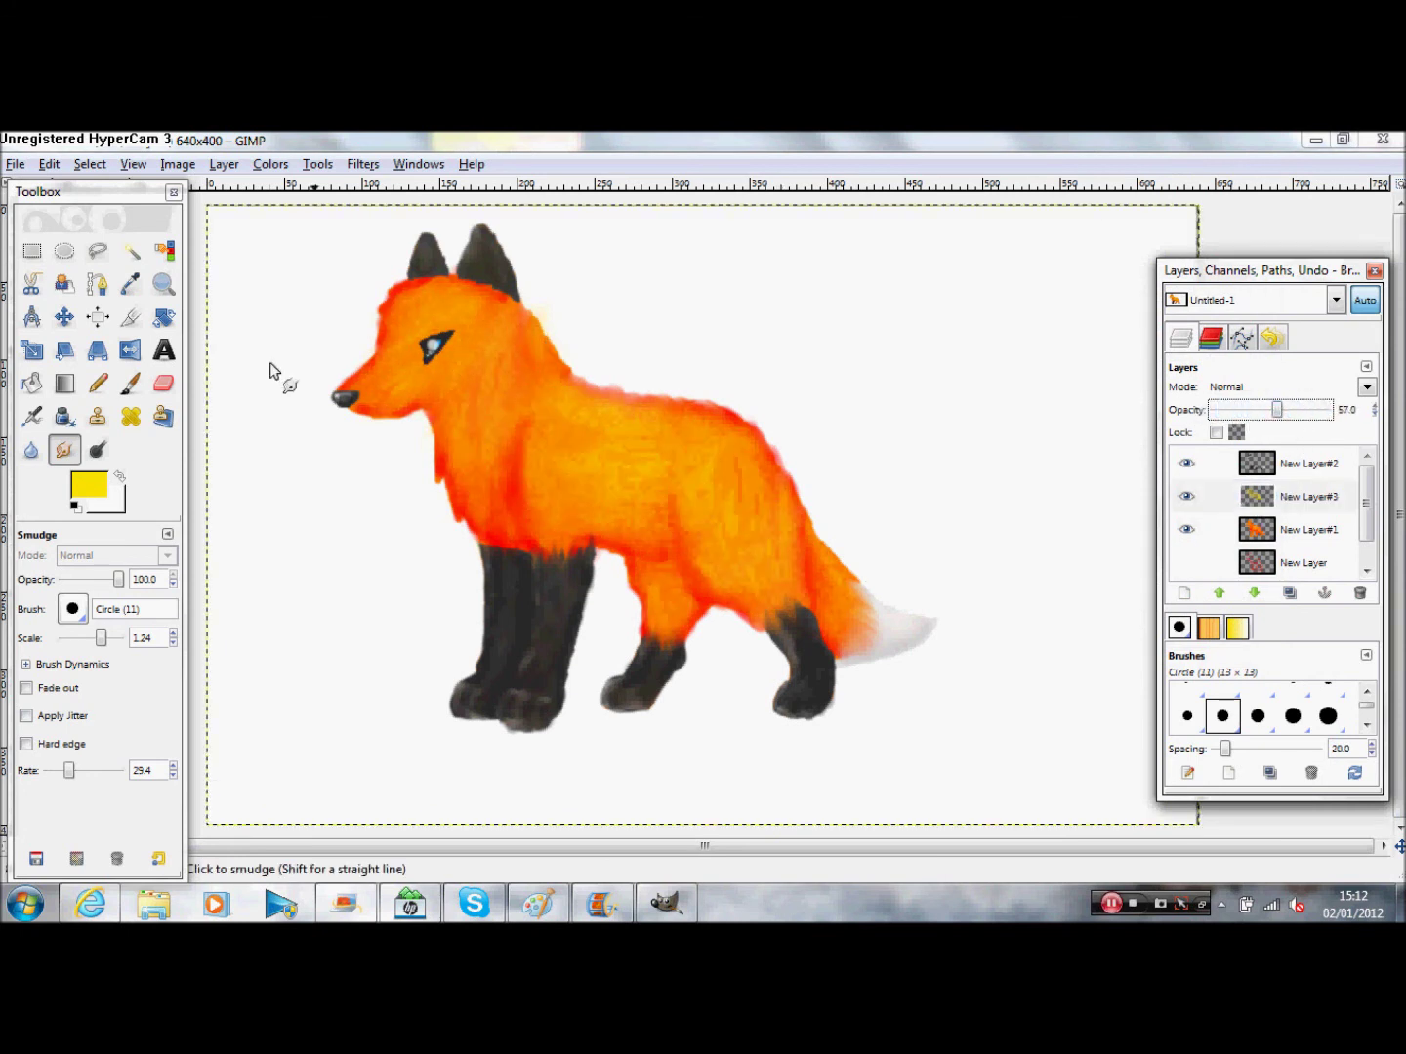
# Step: Set up the Pencil with an orange foreground colour and try fur strokes along the back of the neck
pyautogui.click(97, 382)
pyautogui.click(90, 486)
pyautogui.click(315, 374)
pyautogui.click(362, 453)
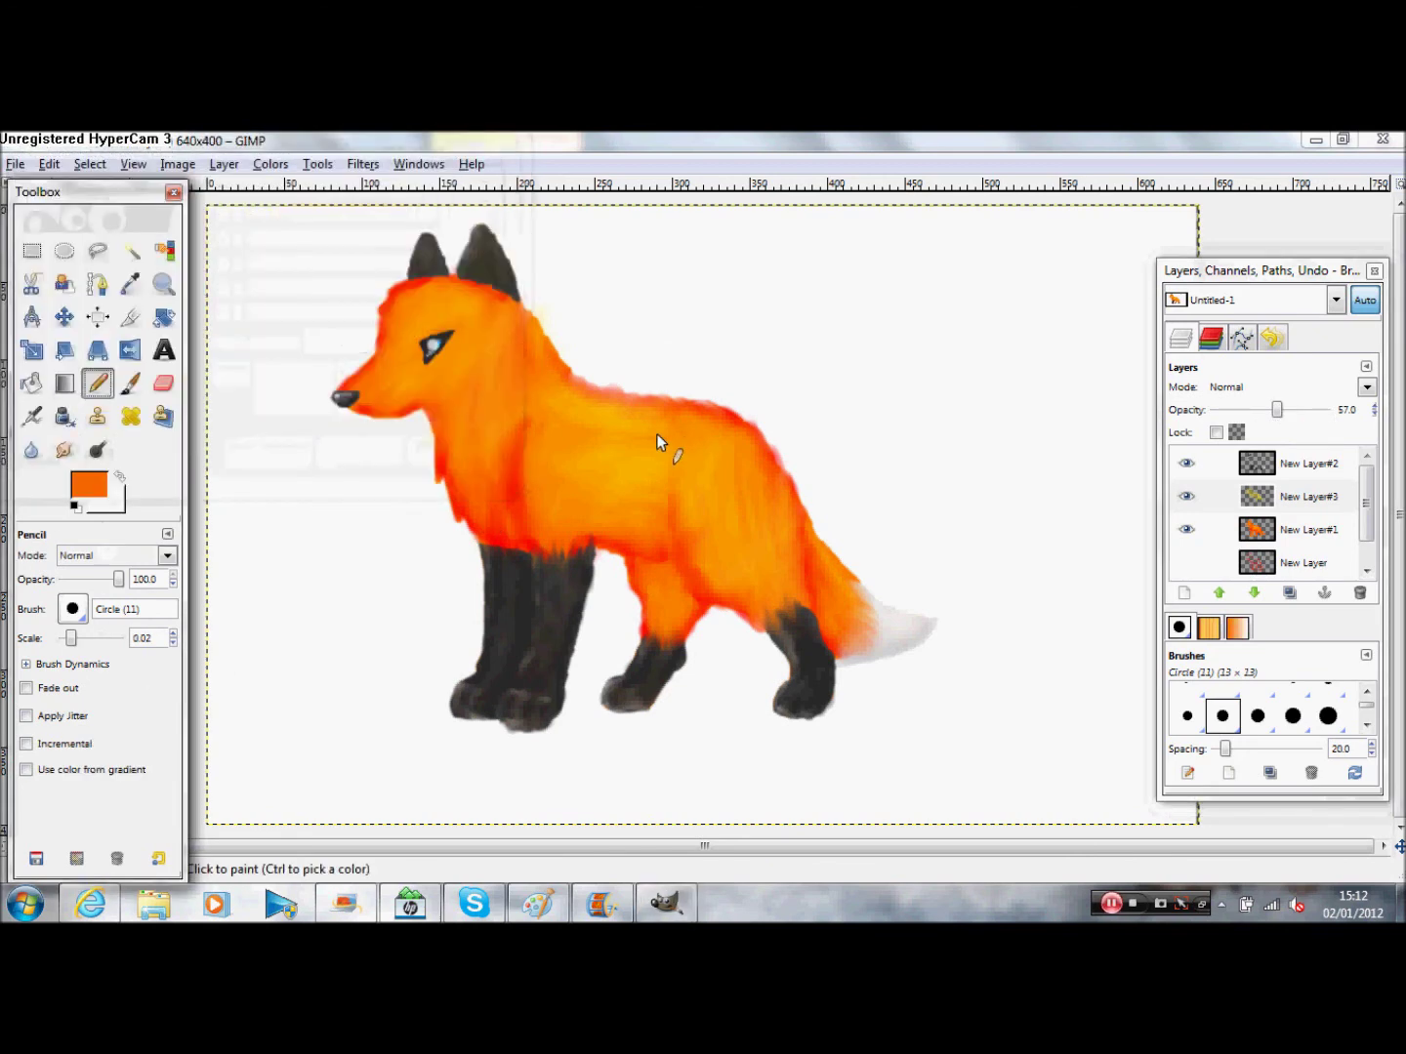
pyautogui.moveTo(528, 308)
pyautogui.mouseDown()
pyautogui.moveTo(576, 319)
pyautogui.moveTo(559, 325)
pyautogui.moveTo(571, 340)
pyautogui.moveTo(559, 364)
pyautogui.moveTo(588, 391)
pyautogui.mouseUp()
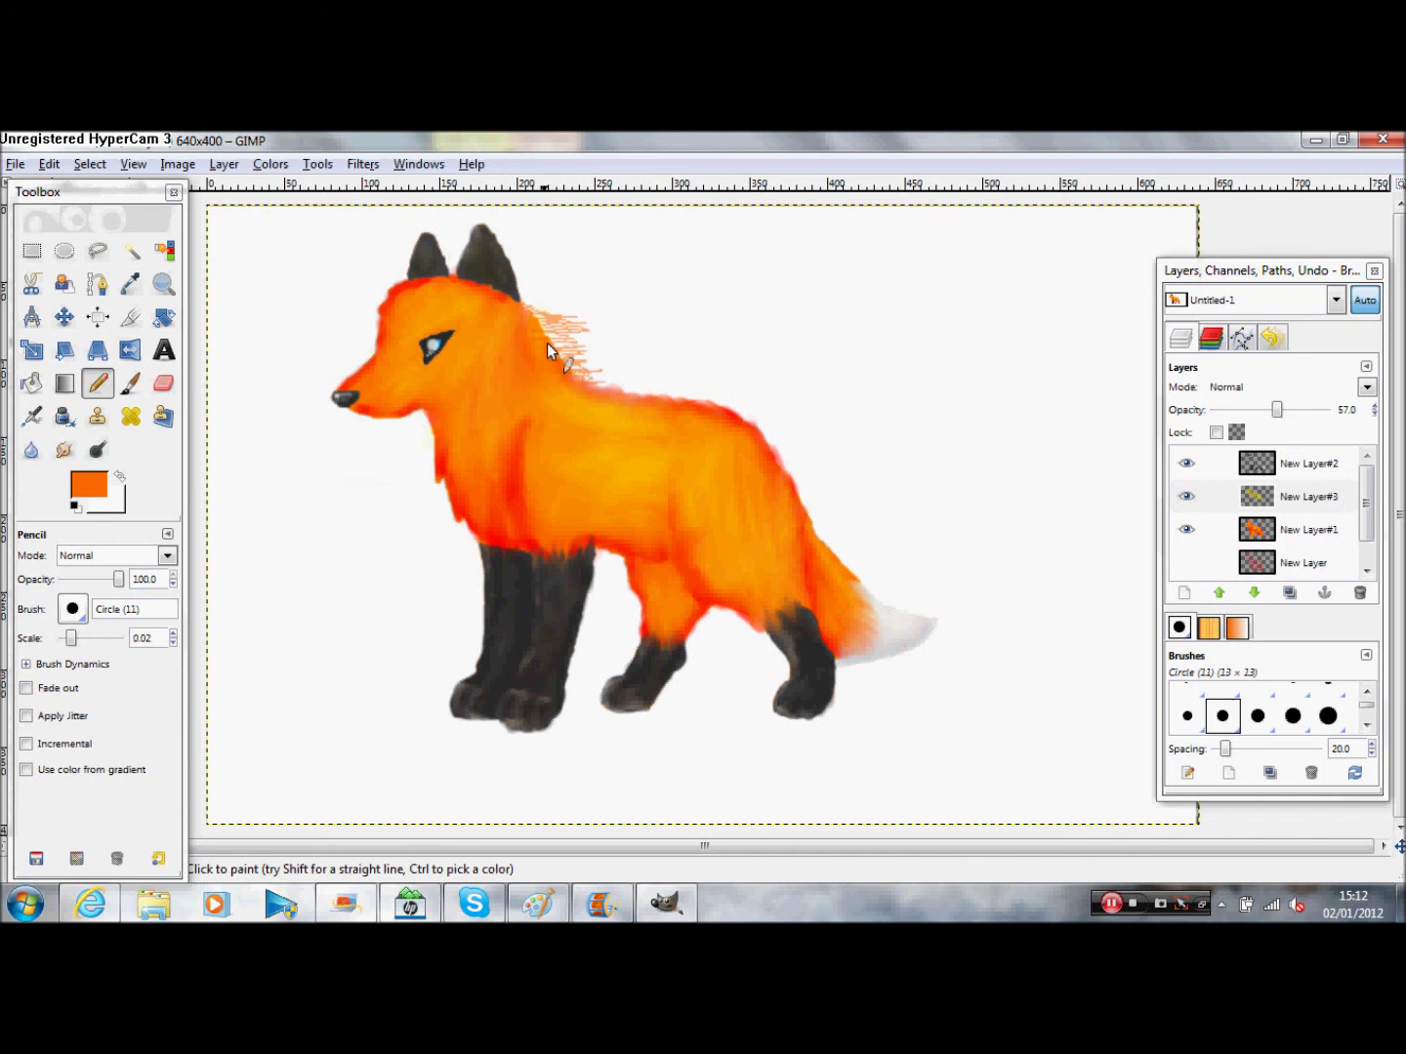
pyautogui.hotkey('ctrl', 'z')
# Step: Draw orange fur strokes on New Layer#1 along the wolf's neck, tail, belly, forehead and chest edges
pyautogui.click(1296, 537)
pyautogui.moveTo(521, 303); pyautogui.dragTo(545, 307)
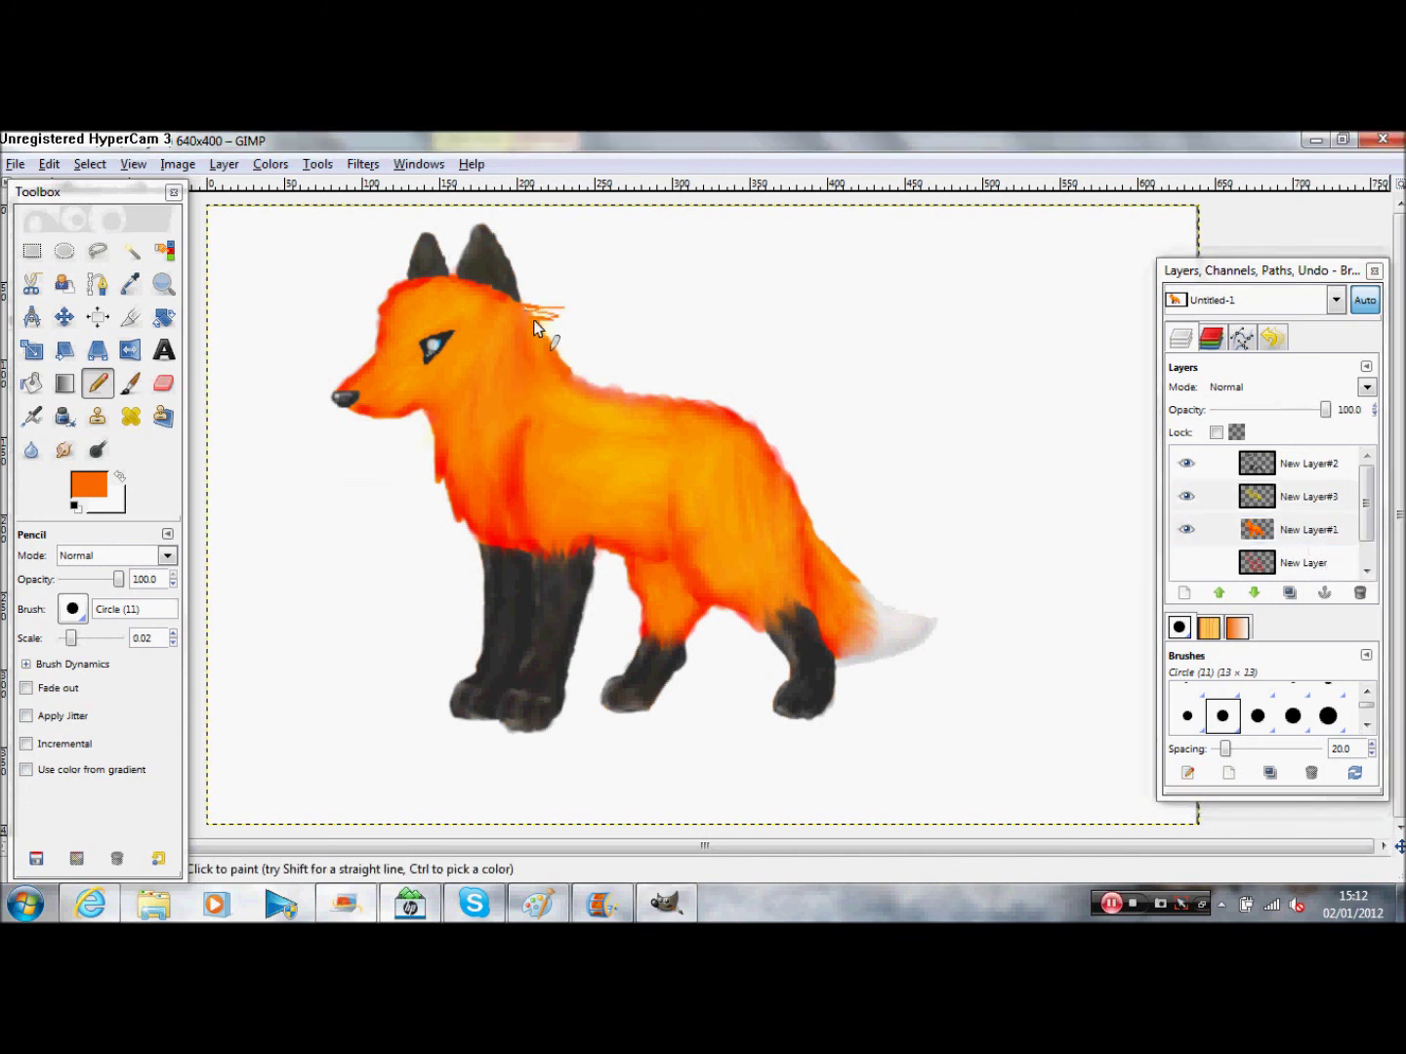
pyautogui.moveTo(867, 539); pyautogui.dragTo(811, 530)
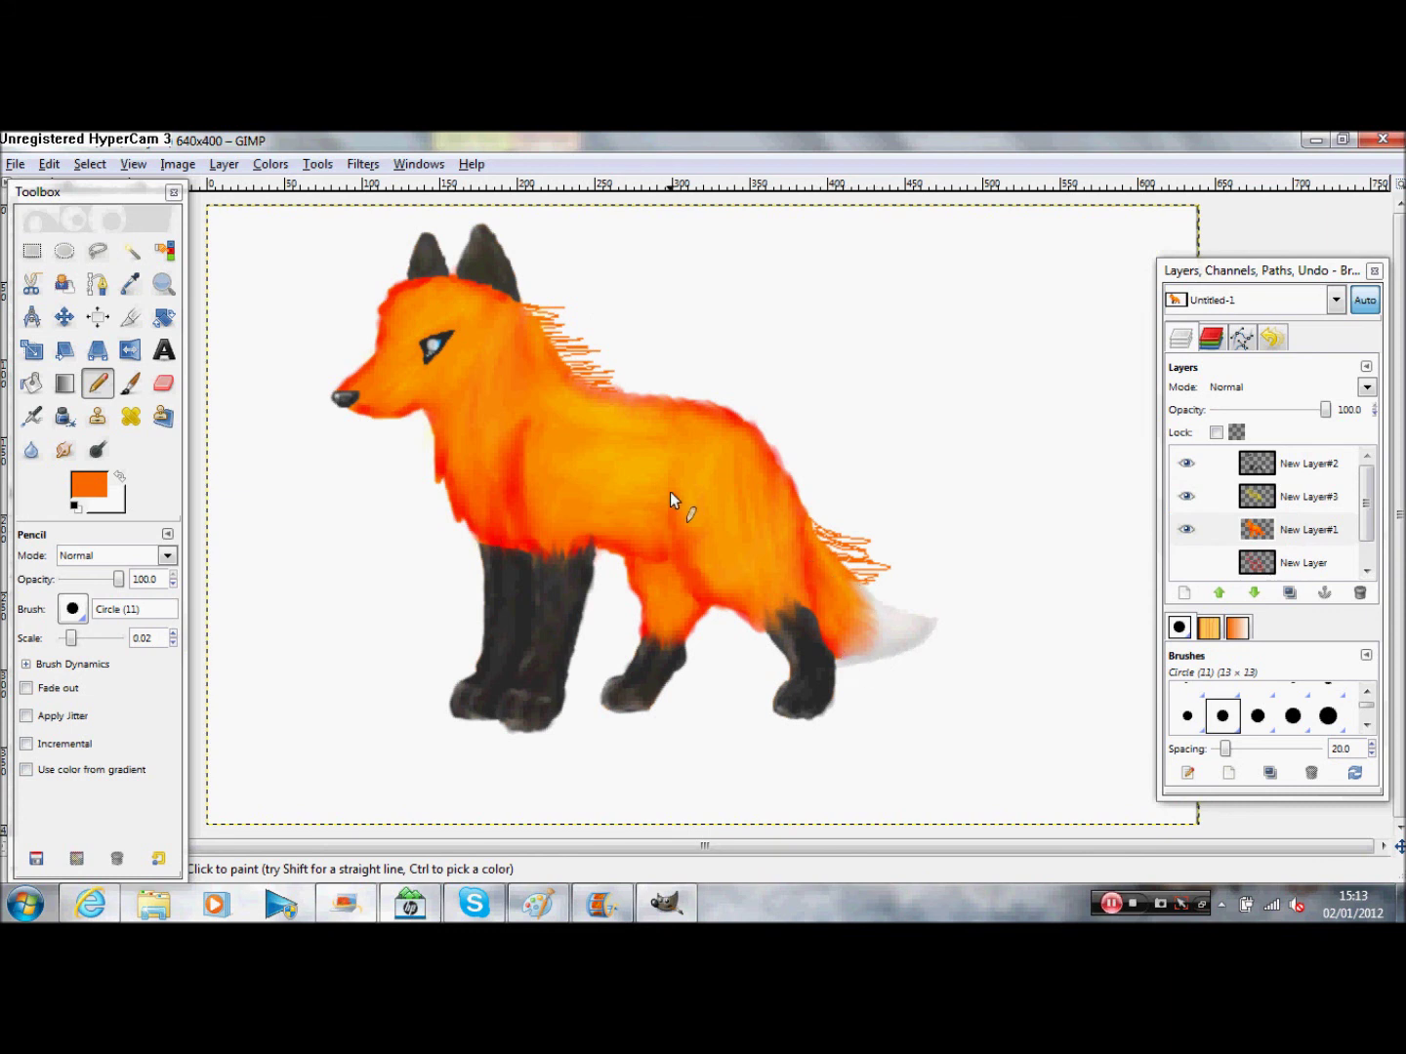
pyautogui.moveTo(618, 545)
pyautogui.mouseDown()
pyautogui.moveTo(605, 568)
pyautogui.moveTo(622, 553)
pyautogui.mouseUp()
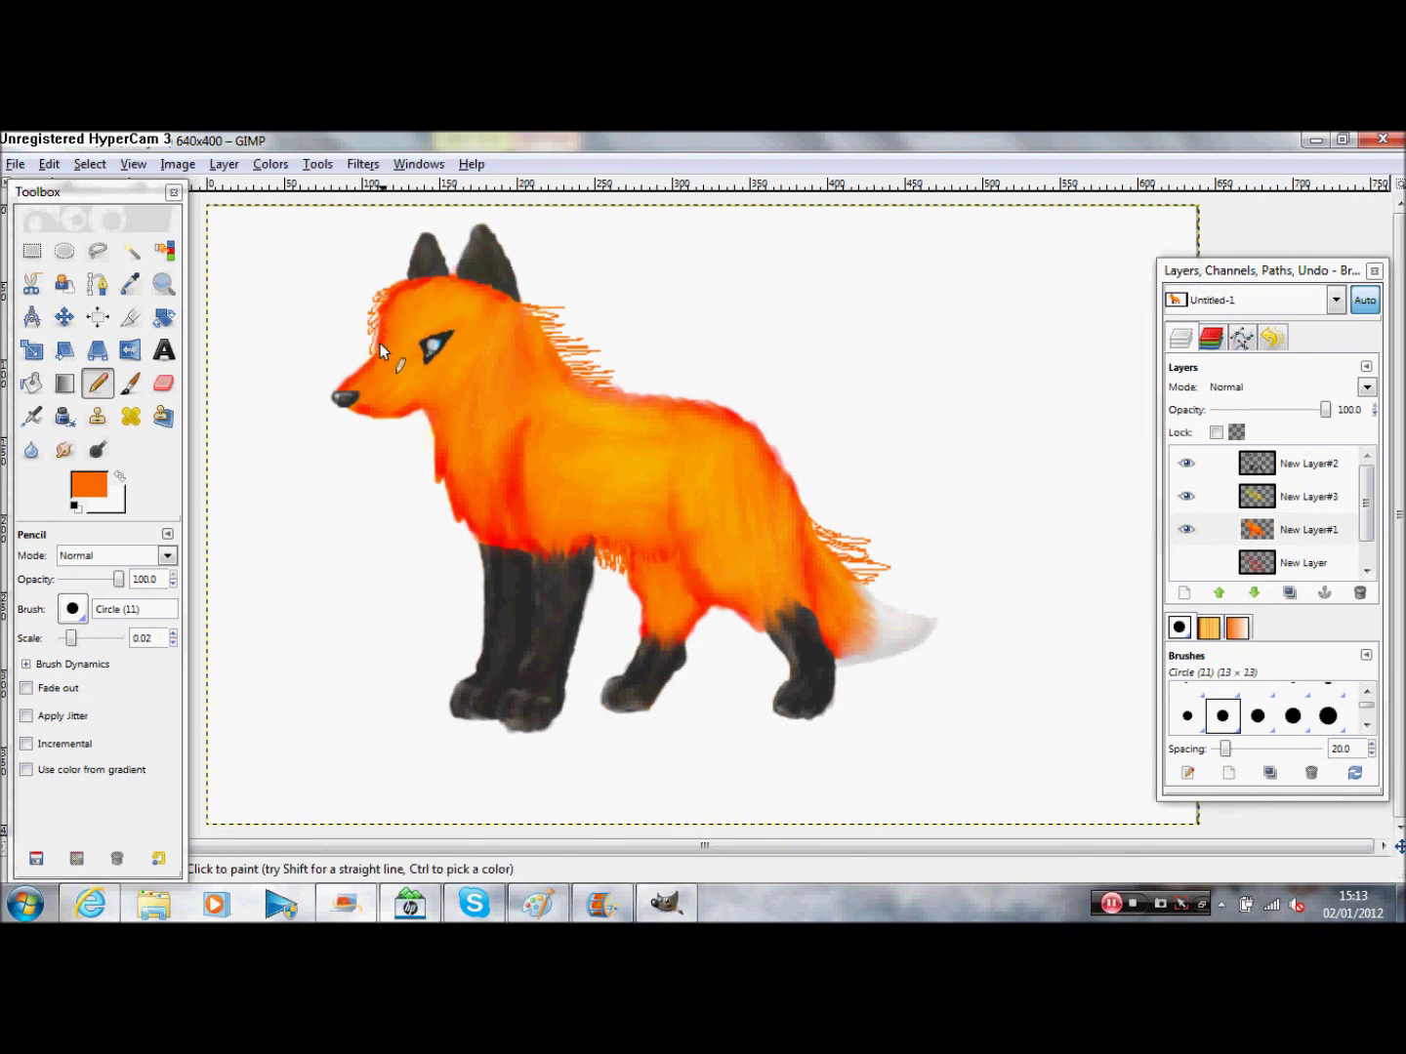
pyautogui.moveTo(412, 487)
pyautogui.mouseDown()
pyautogui.moveTo(442, 462)
pyautogui.moveTo(465, 531)
pyautogui.moveTo(427, 458)
pyautogui.mouseUp()
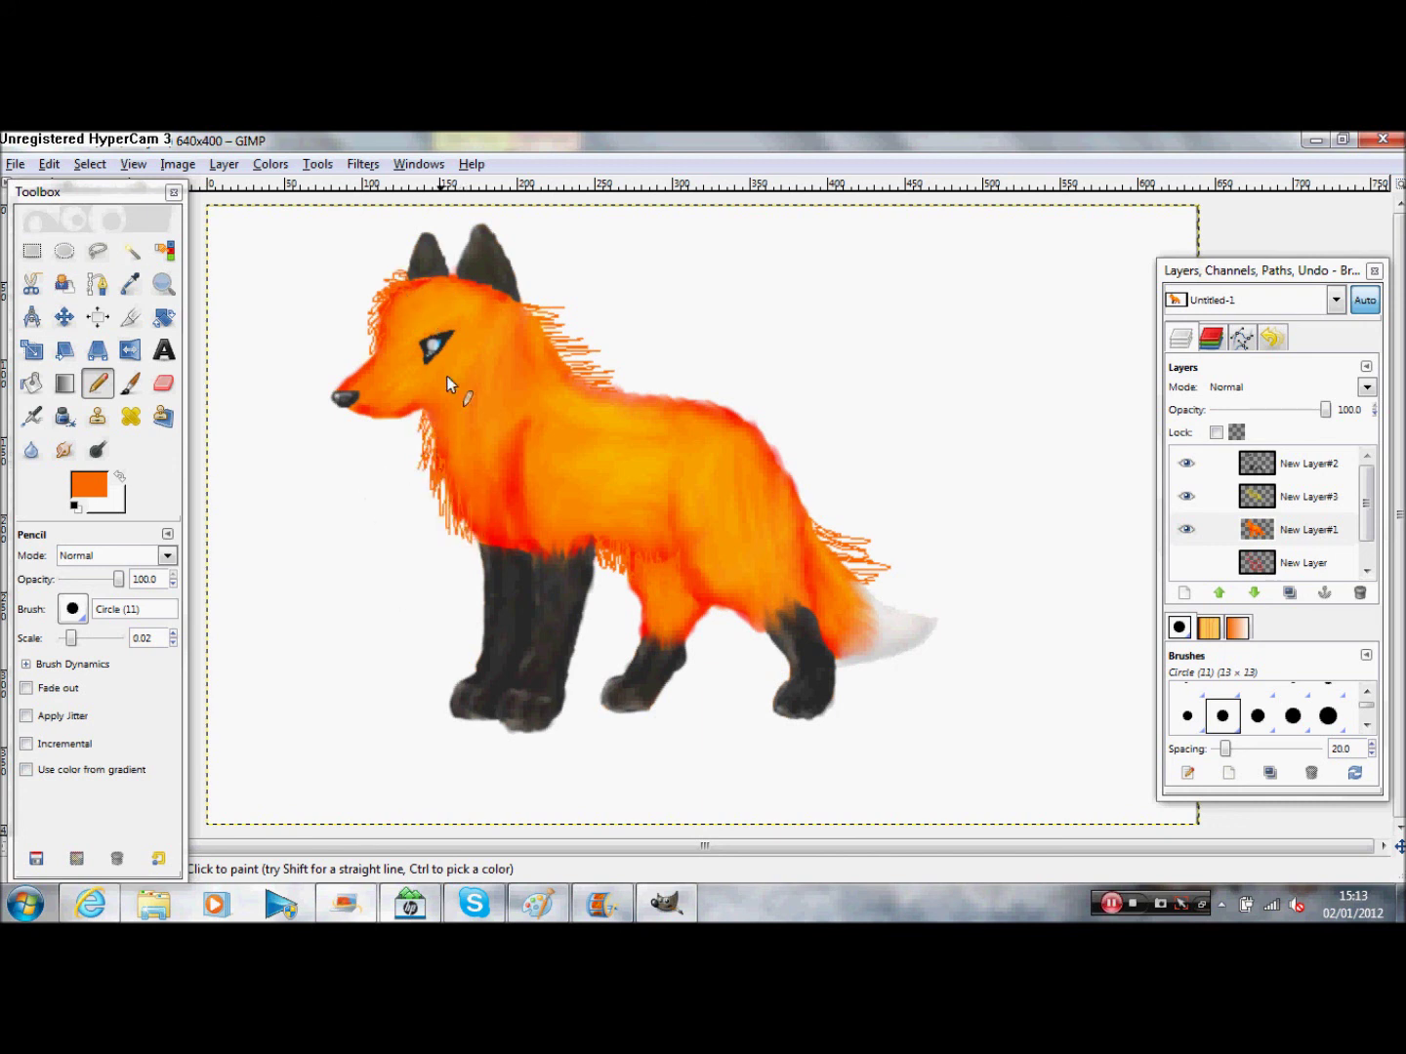
# Step: Smudge the fur strokes behind the neck into a soft tuft and try the same on the tail strokes
pyautogui.click(64, 449)
pyautogui.moveTo(562, 310); pyautogui.dragTo(527, 314)
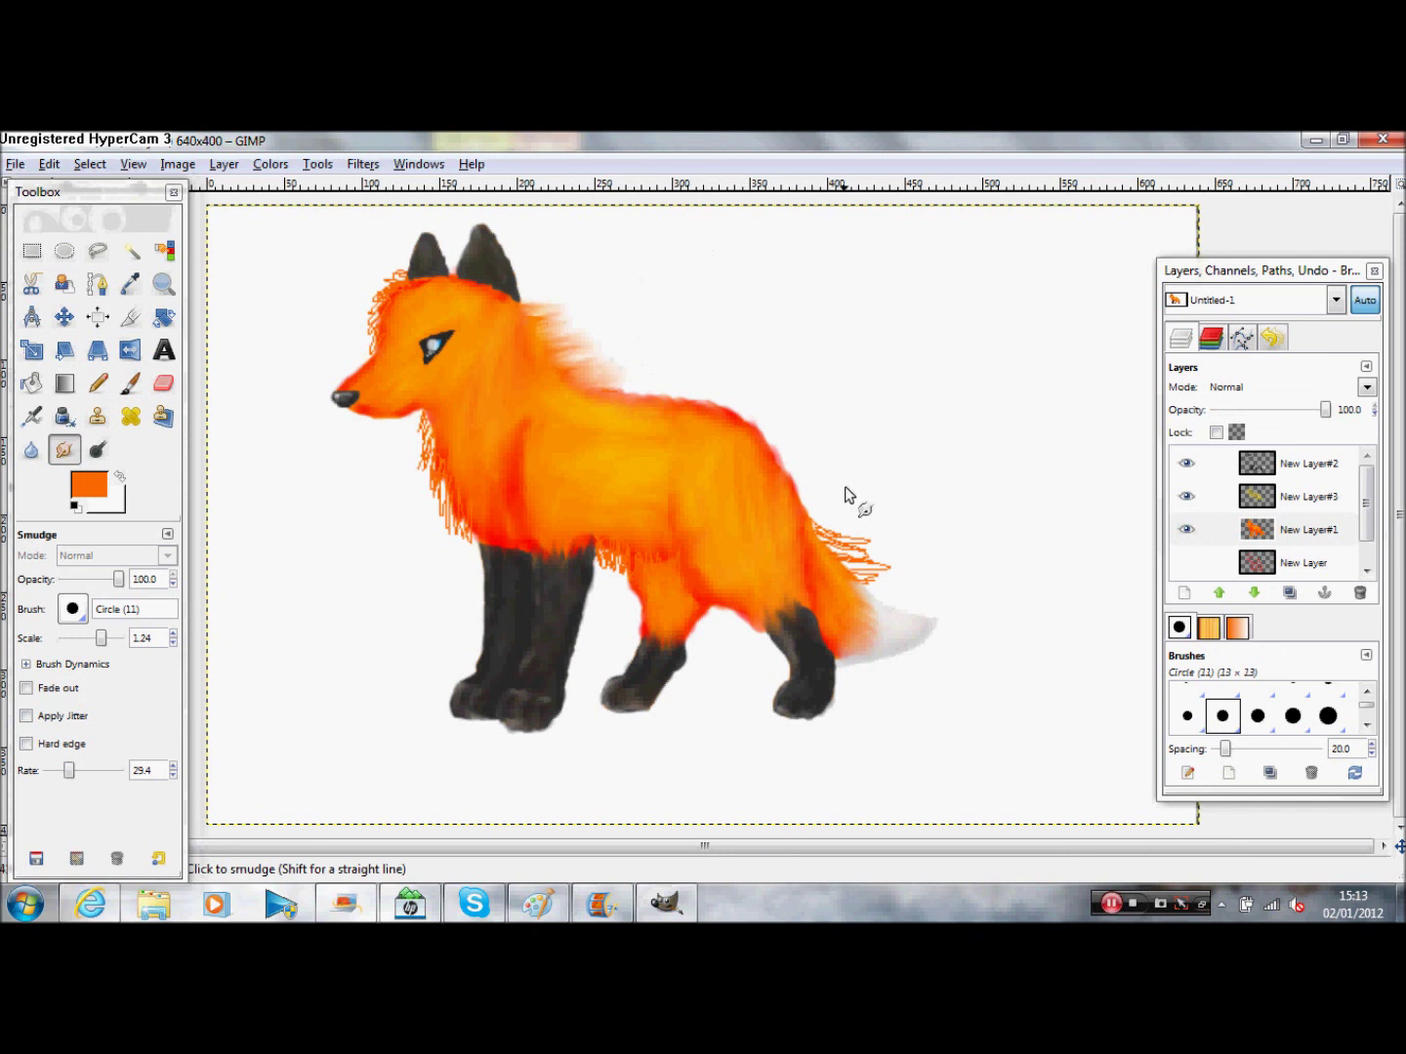
pyautogui.moveTo(867, 567); pyautogui.dragTo(836, 533)
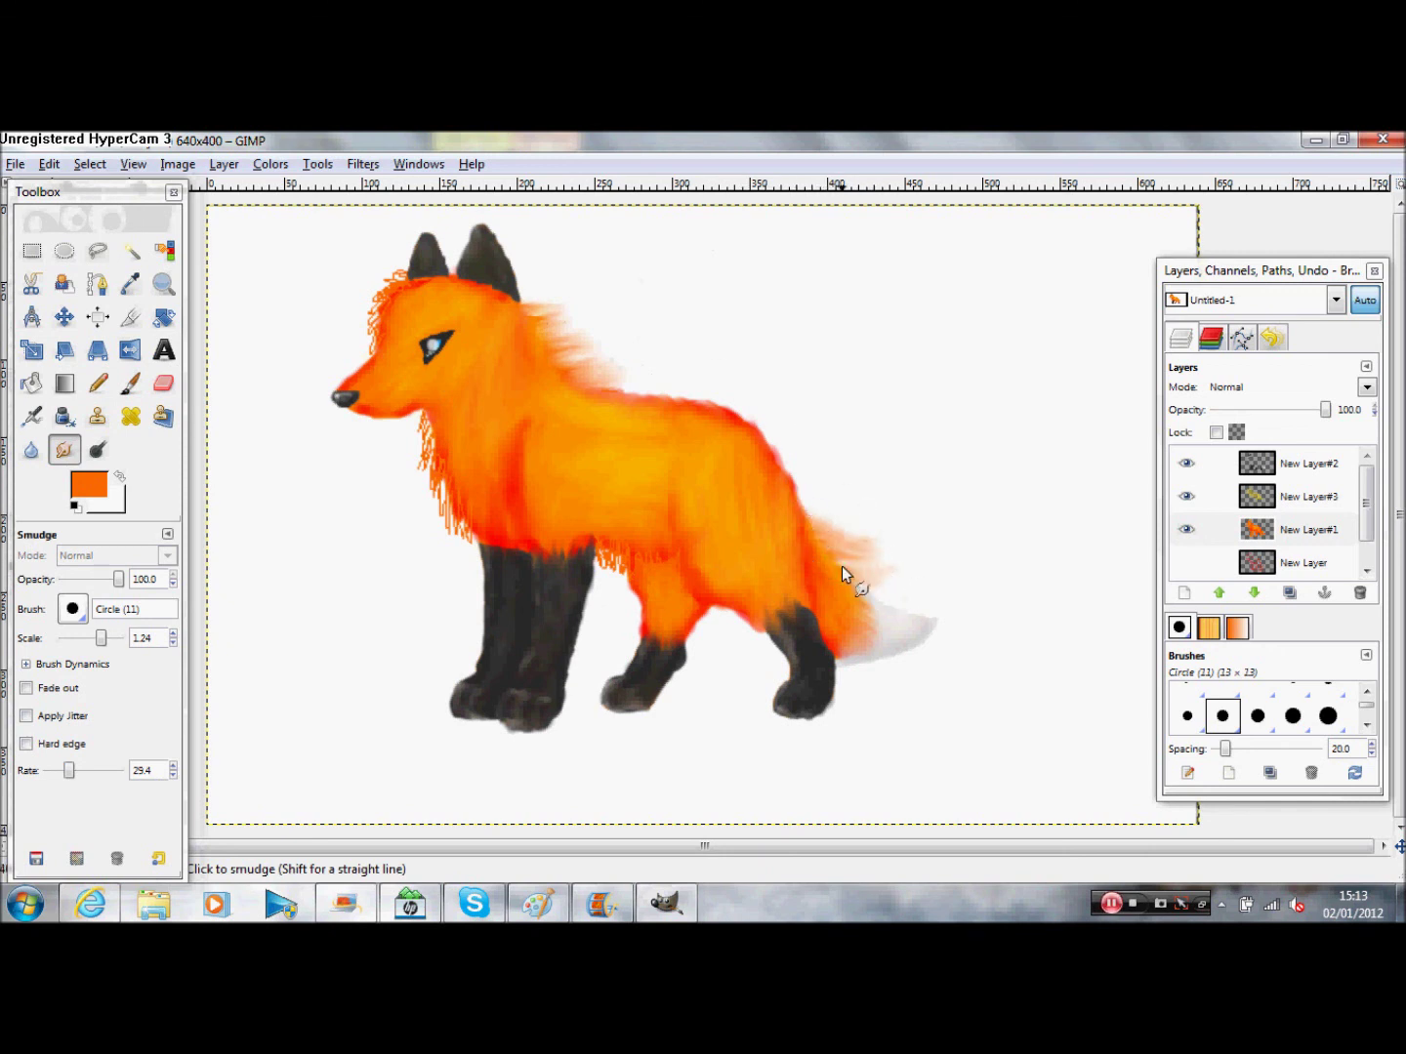
pyautogui.hotkey('ctrl', 'z')
pyautogui.hotkey('ctrl', 'z')
# Step: Shorten the tail fur strokes with the Eraser and smudge the strokes on the tail, chest, belly and head
pyautogui.hotkey('shift', 'e')
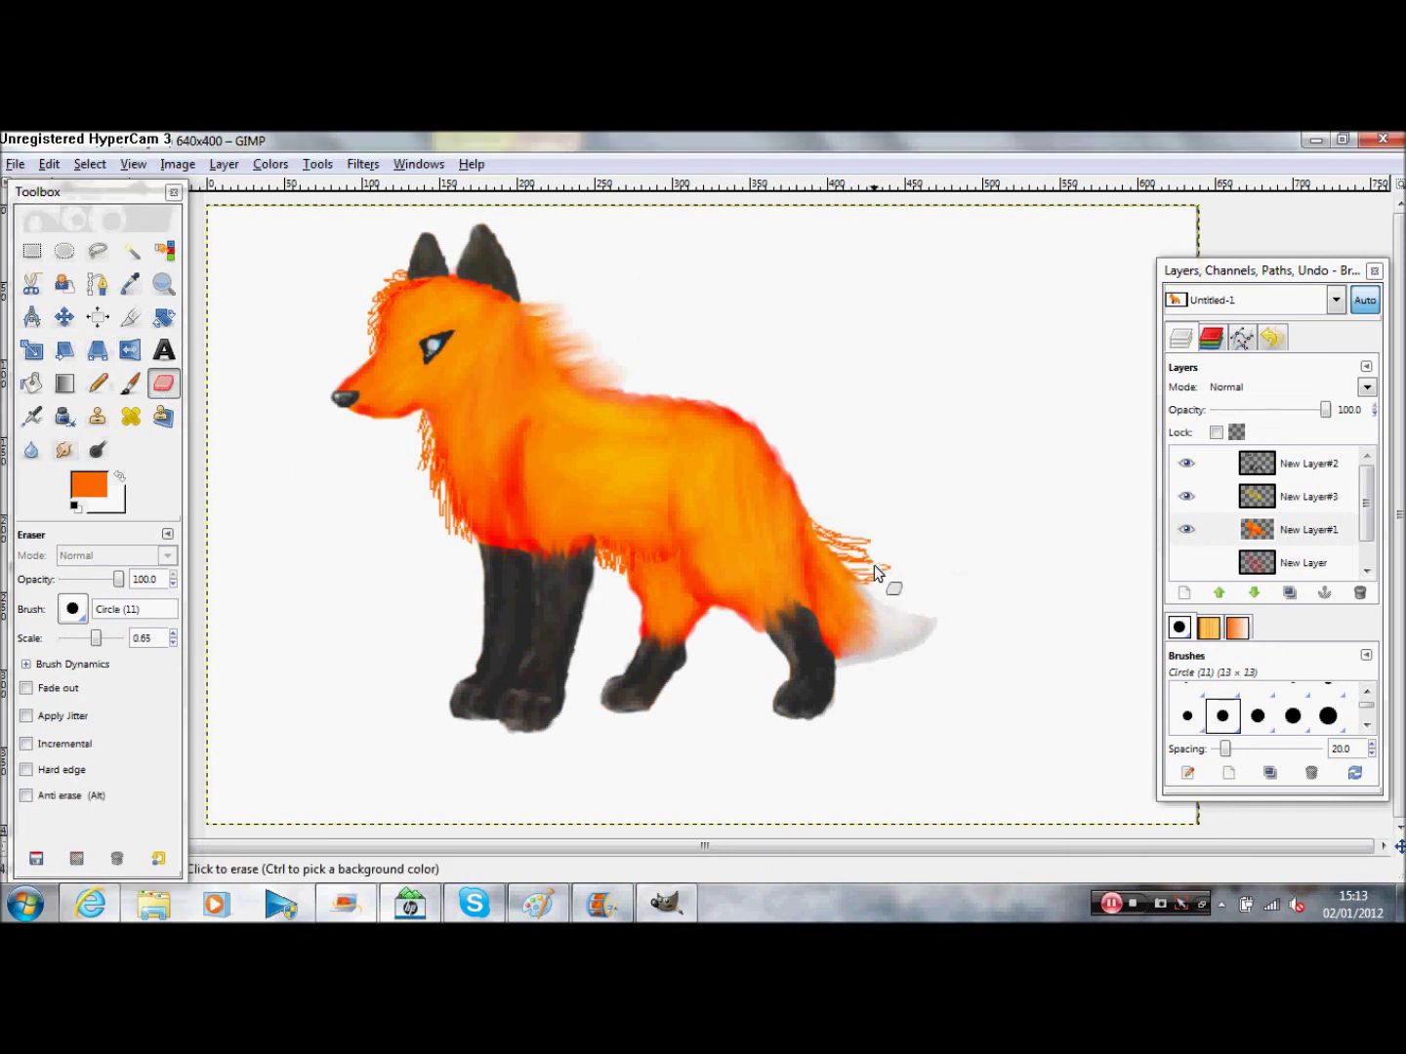
pyautogui.moveTo(891, 572)
pyautogui.mouseDown()
pyautogui.moveTo(864, 549)
pyautogui.moveTo(869, 575)
pyautogui.moveTo(856, 547)
pyautogui.mouseUp()
pyautogui.press('s')
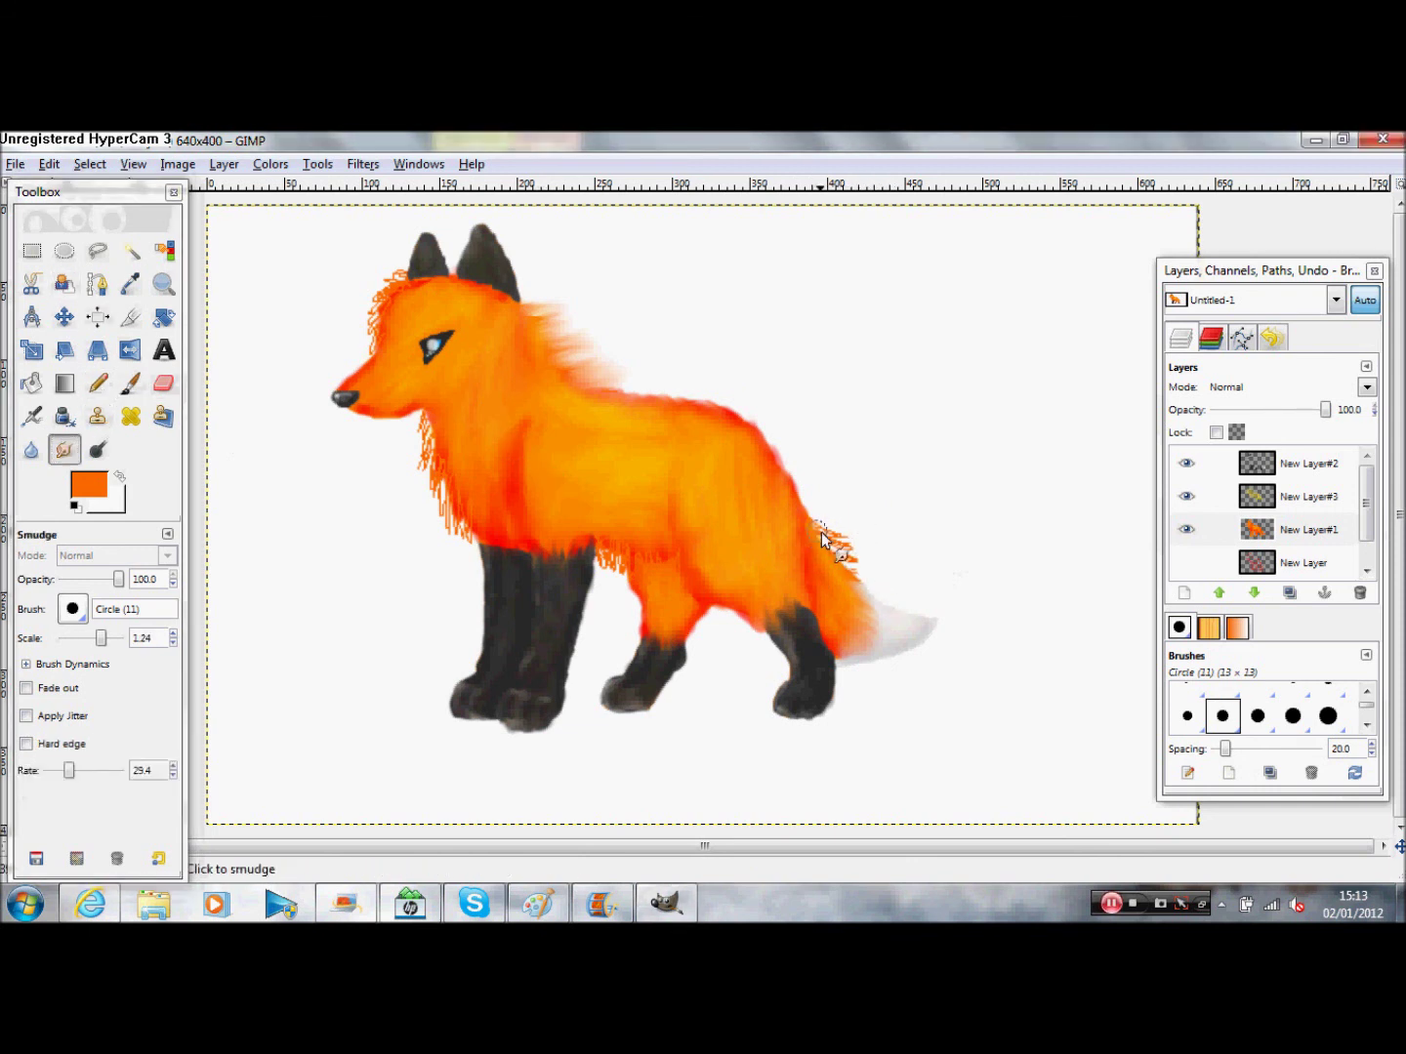
pyautogui.moveTo(461, 522); pyautogui.dragTo(445, 544)
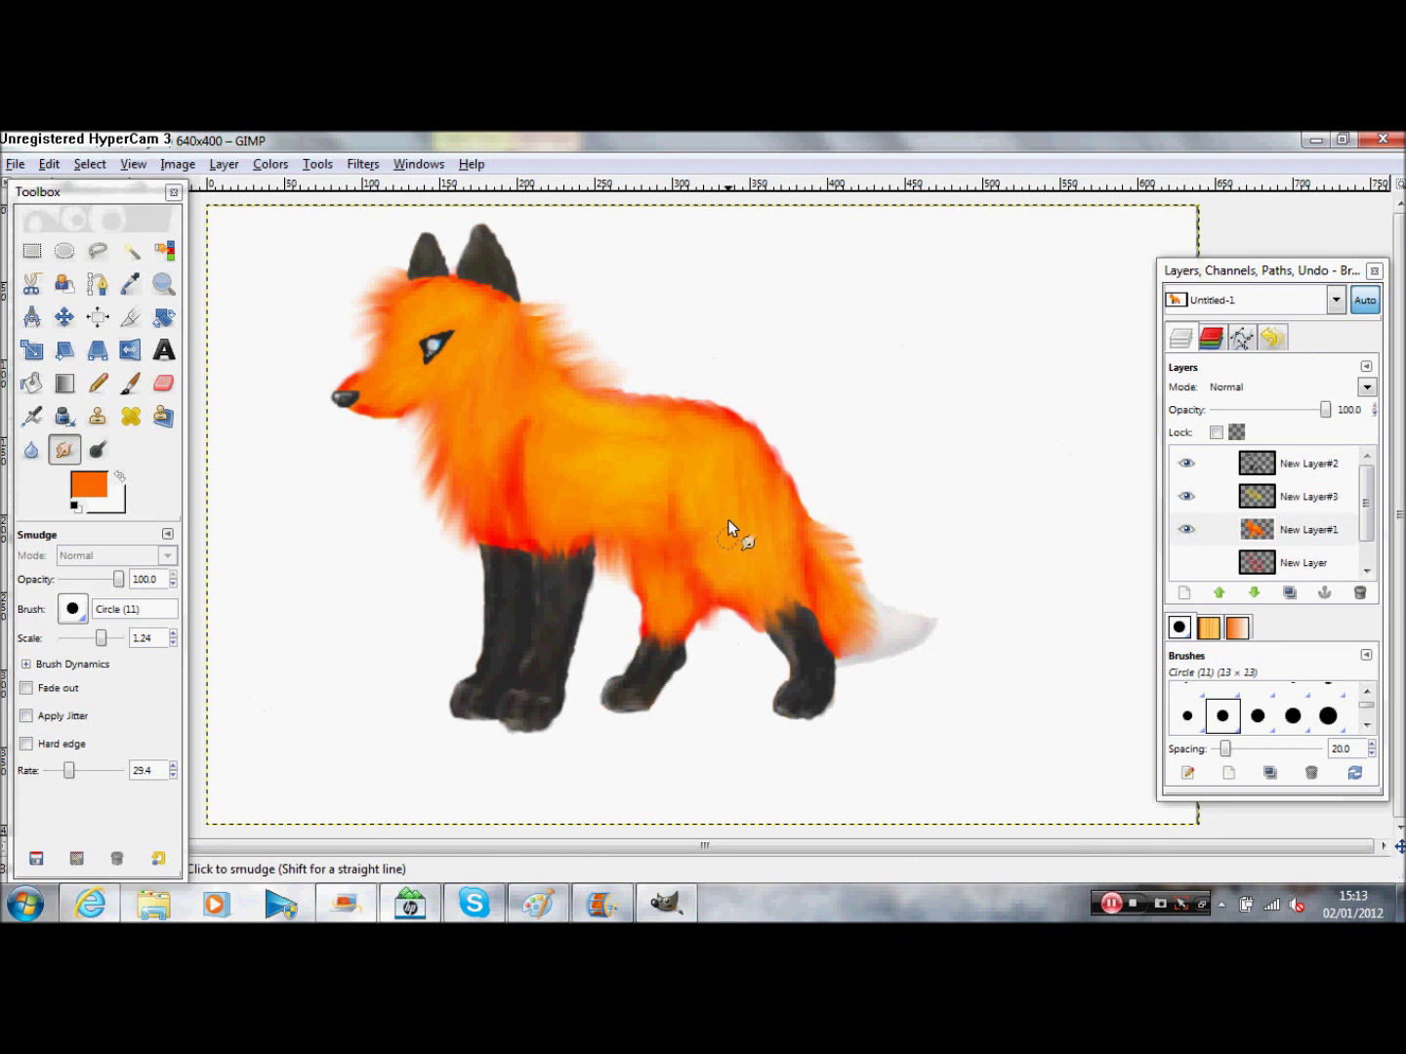
# Step: Make New Layer#3 active and smudge the yellow highlights around the wolf's neck
pyautogui.click(1308, 496)
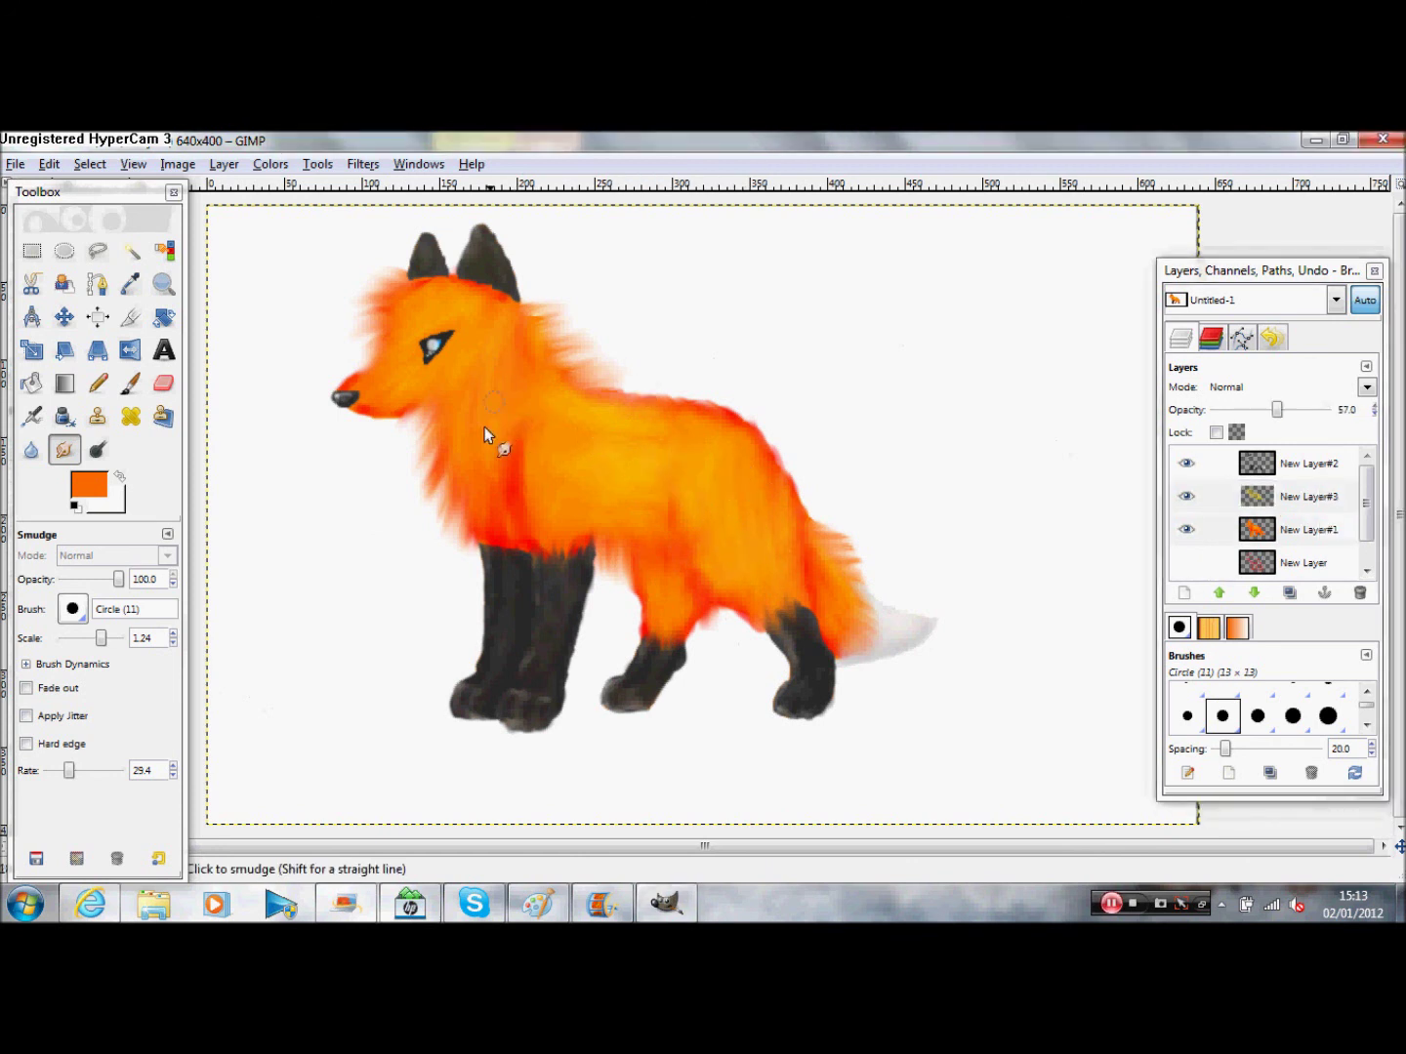